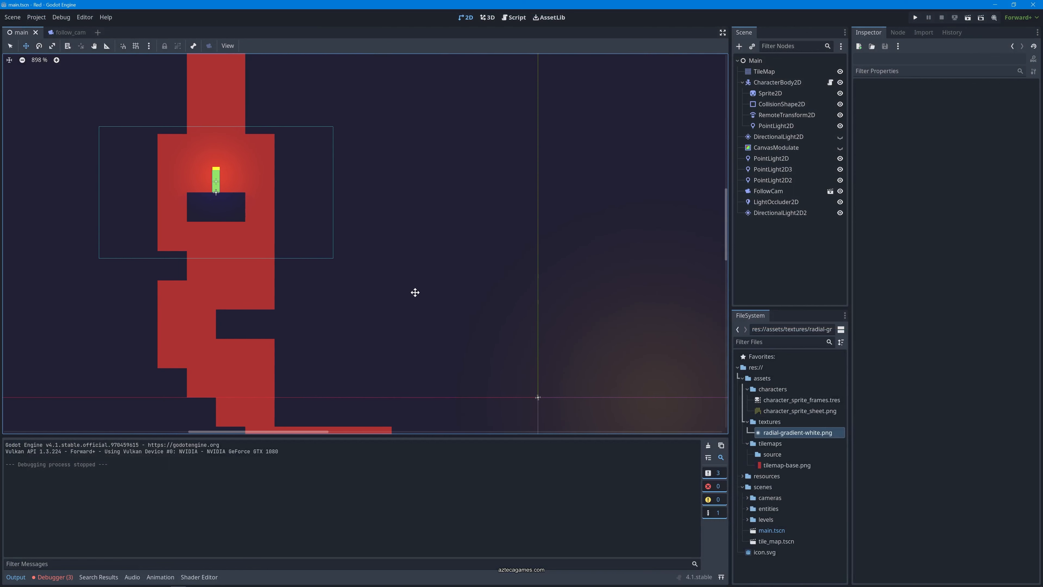
# Make the CanvasModulate node visible in the main scene
pyautogui.moveTo(354, 356); pyautogui.dragTo(393, 311, button='middle')
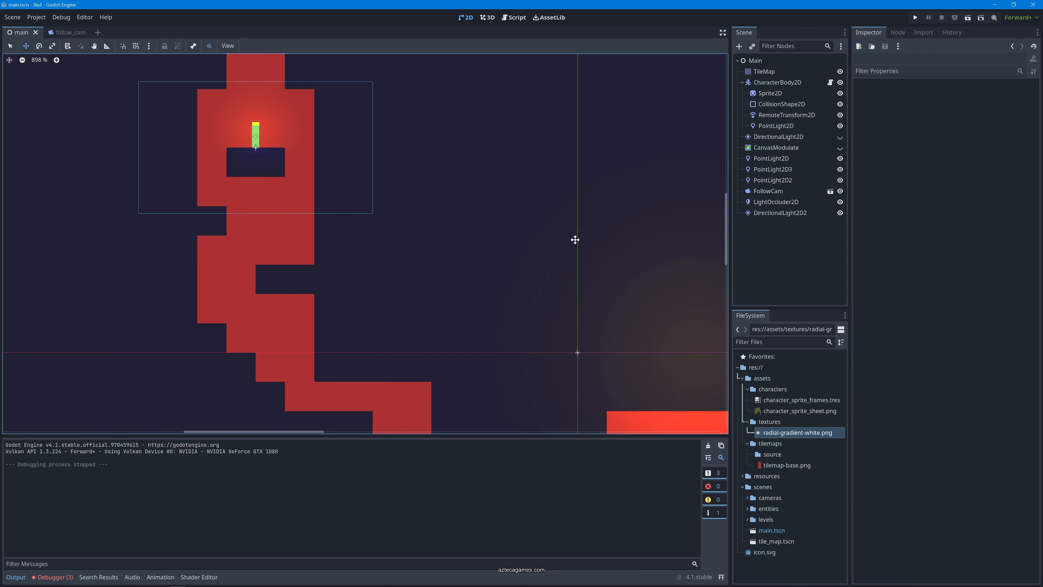
pyautogui.click(803, 249)
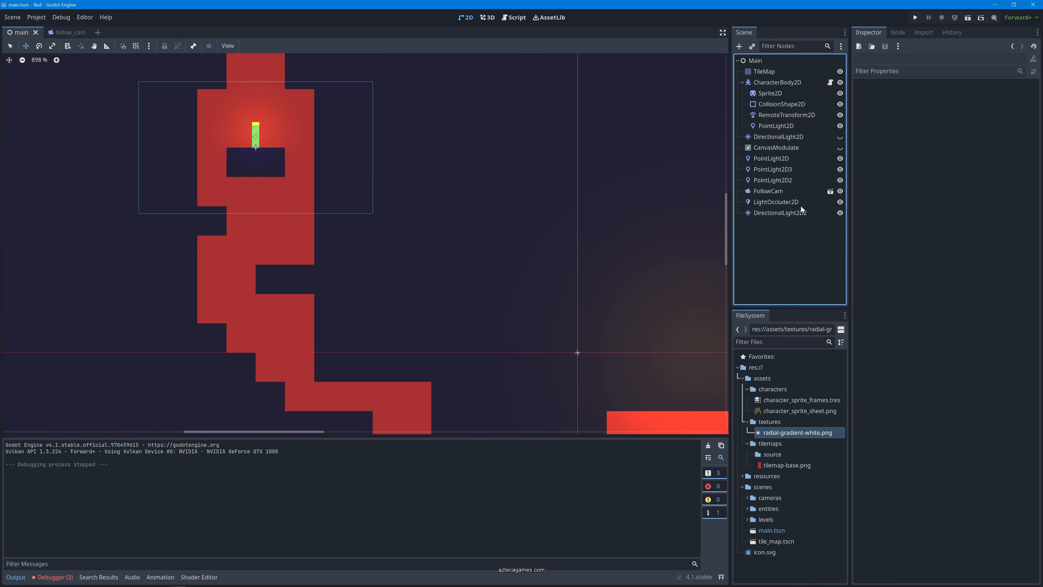
pyautogui.click(809, 149)
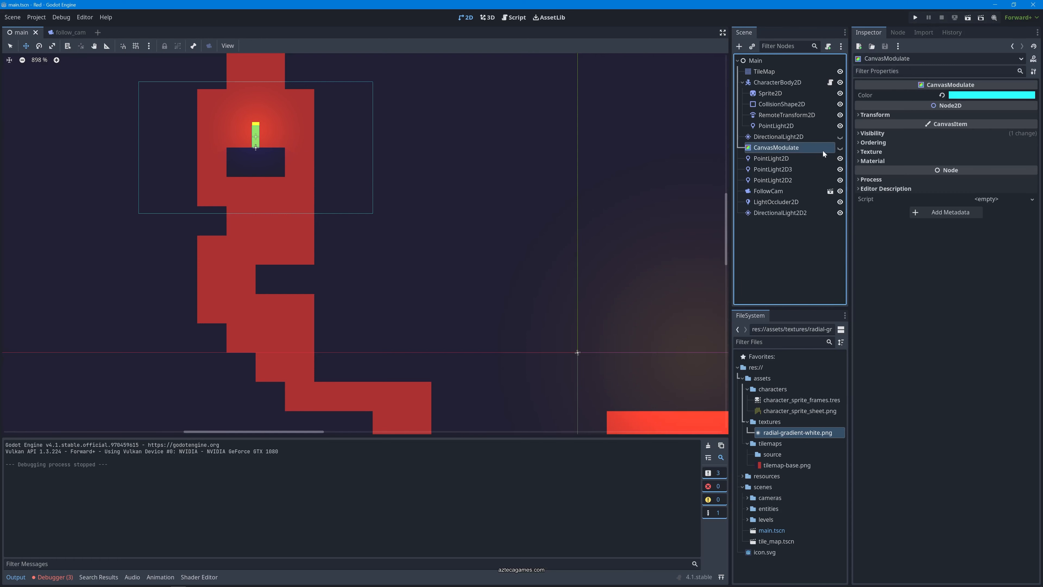
pyautogui.click(840, 147)
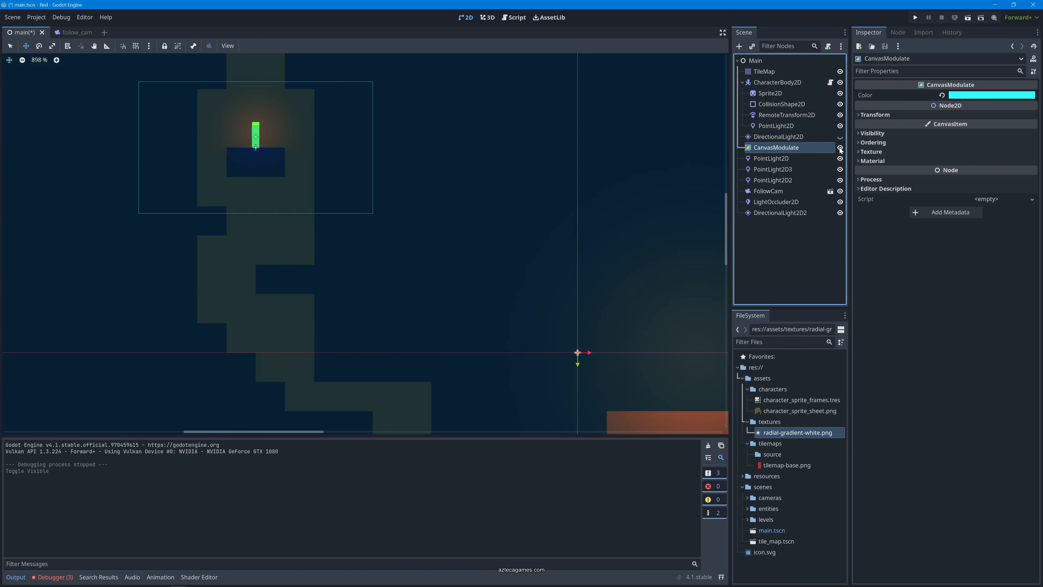
# Collapse the CharacterBody2D branch and examine how the CanvasModulate tint affects the level and its lights
pyautogui.moveTo(425, 188); pyautogui.dragTo(431, 238, button='middle')
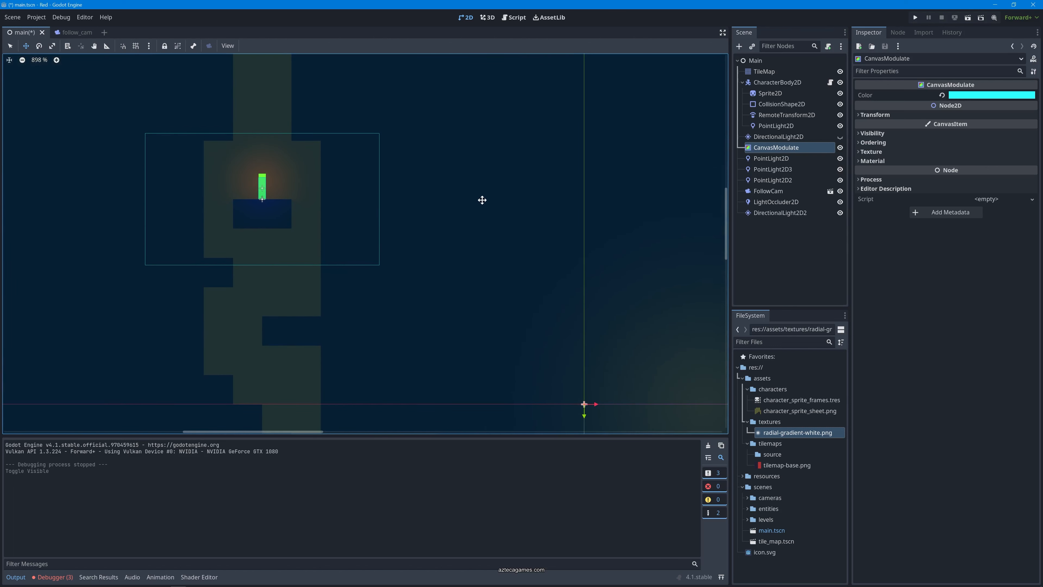
pyautogui.moveTo(482, 198); pyautogui.dragTo(560, 170, button='middle')
pyautogui.moveTo(500, 261); pyautogui.dragTo(437, 203, button='middle')
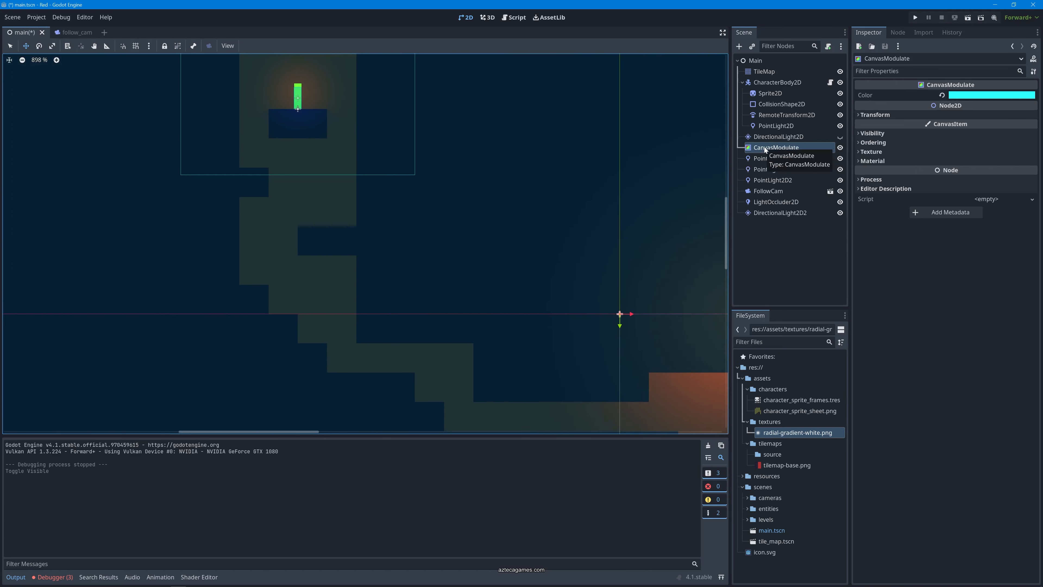
pyautogui.click(742, 83)
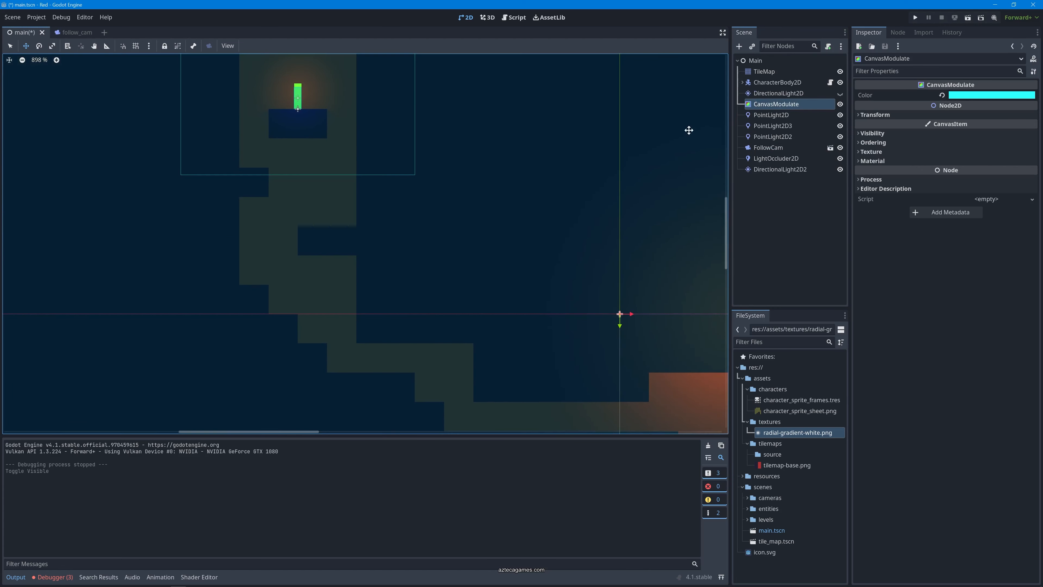
pyautogui.moveTo(547, 217); pyautogui.dragTo(316, 167, button='middle')
pyautogui.moveTo(377, 254); pyautogui.dragTo(233, 167, button='middle')
pyautogui.moveTo(294, 197); pyautogui.dragTo(412, 319, button='middle')
pyautogui.moveTo(188, 214); pyautogui.dragTo(473, 320, button='middle')
pyautogui.moveTo(479, 200); pyautogui.dragTo(470, 278, button='middle')
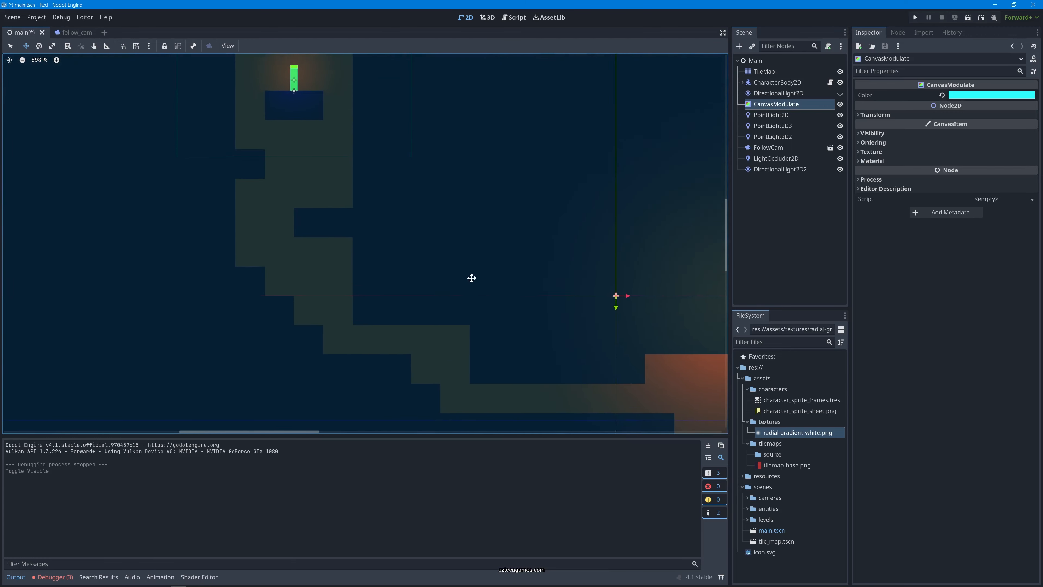
# Set the CanvasModulate color to pure white (ffffff) and check the area around the character
pyautogui.click(965, 95)
pyautogui.moveTo(1032, 117); pyautogui.dragTo(1033, 98)
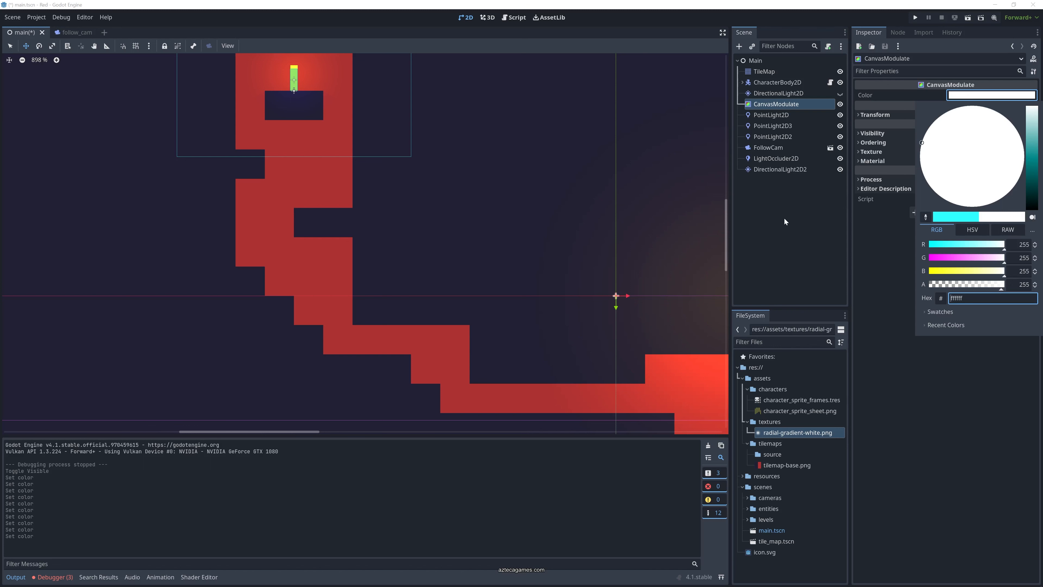
pyautogui.click(557, 212)
pyautogui.moveTo(362, 173); pyautogui.dragTo(386, 287, button='middle')
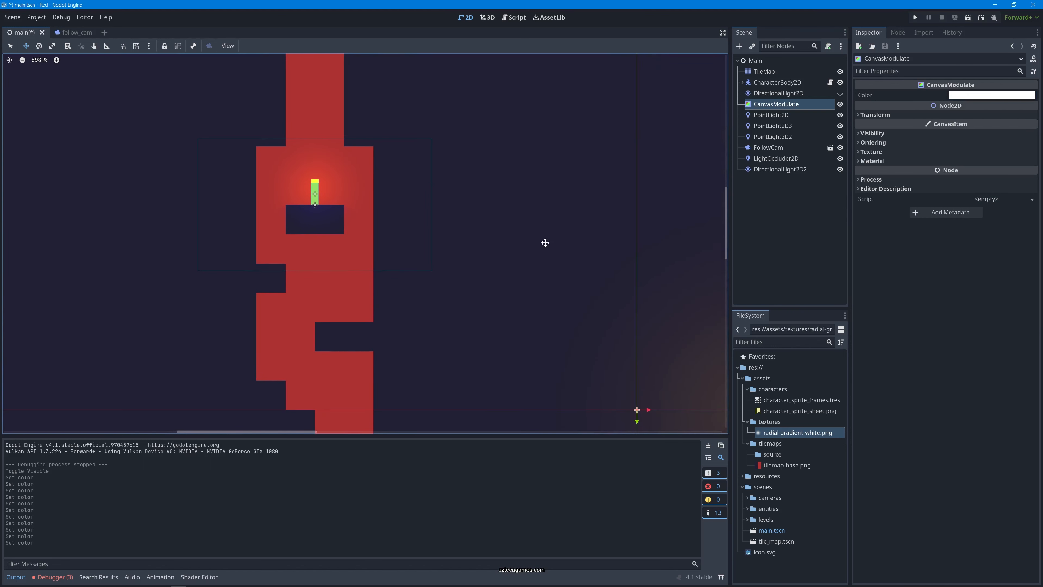
# Try a pink tint on the CanvasModulate, settling on a muted light teal-blue color
pyautogui.click(993, 95)
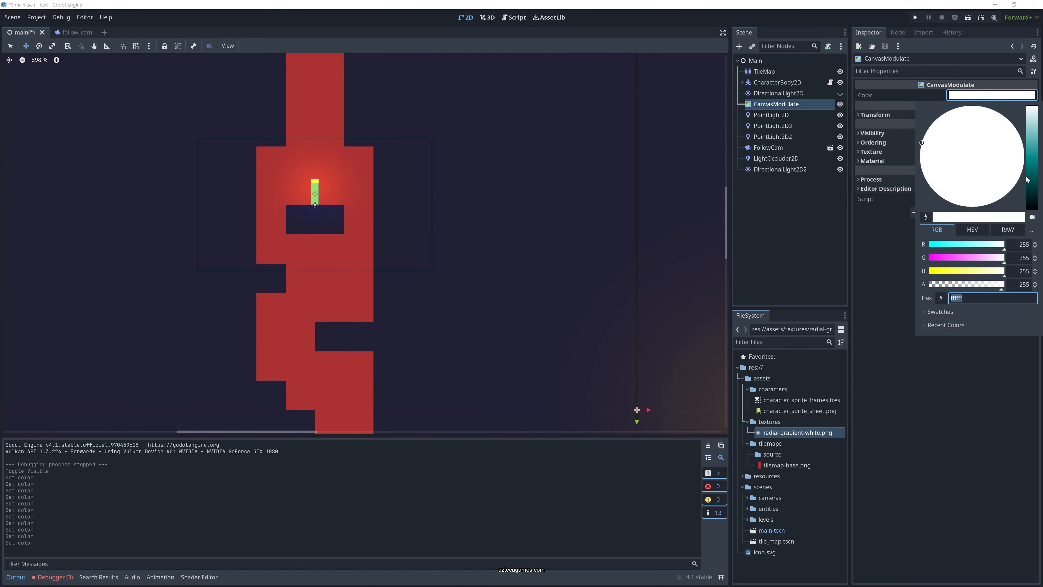
pyautogui.moveTo(1033, 122); pyautogui.dragTo(1016, 157)
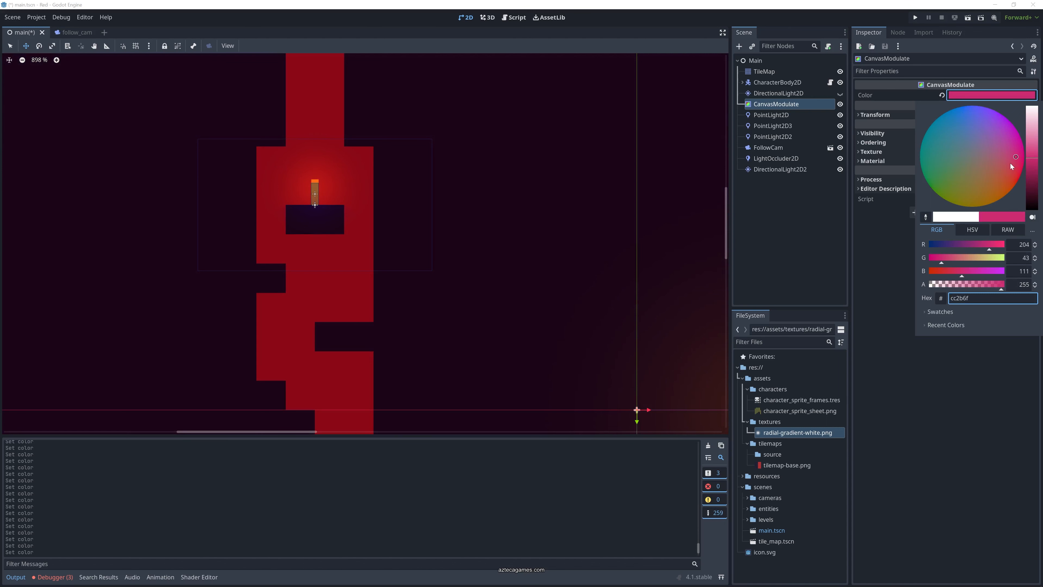
pyautogui.moveTo(924, 168); pyautogui.dragTo(959, 144)
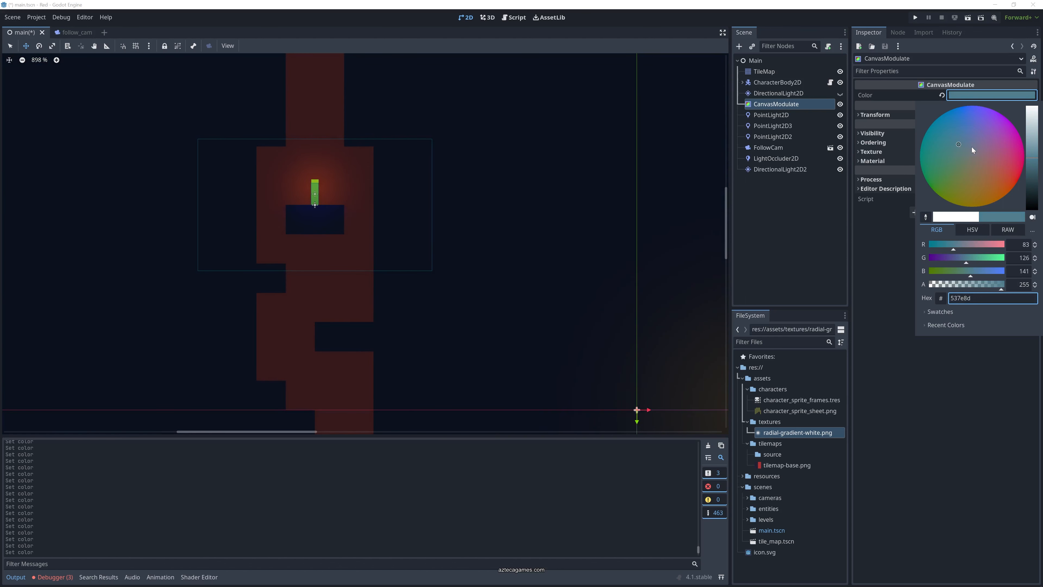
pyautogui.moveTo(1034, 161); pyautogui.dragTo(1031, 144)
pyautogui.click(987, 340)
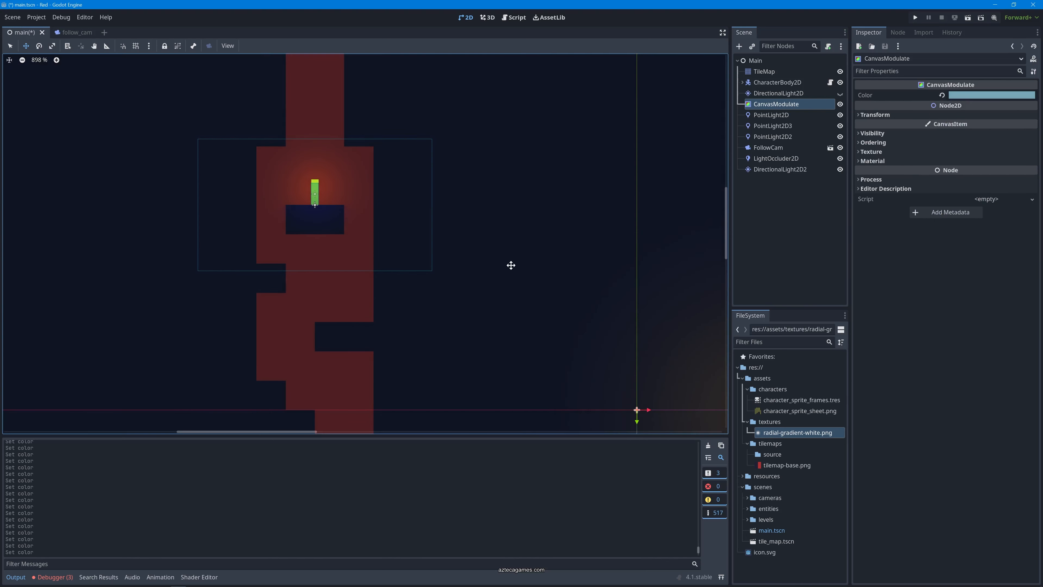
pyautogui.moveTo(511, 266); pyautogui.dragTo(498, 223, button='middle')
pyautogui.scroll(-4, 412, 235)
pyautogui.scroll(-1, 412, 235)
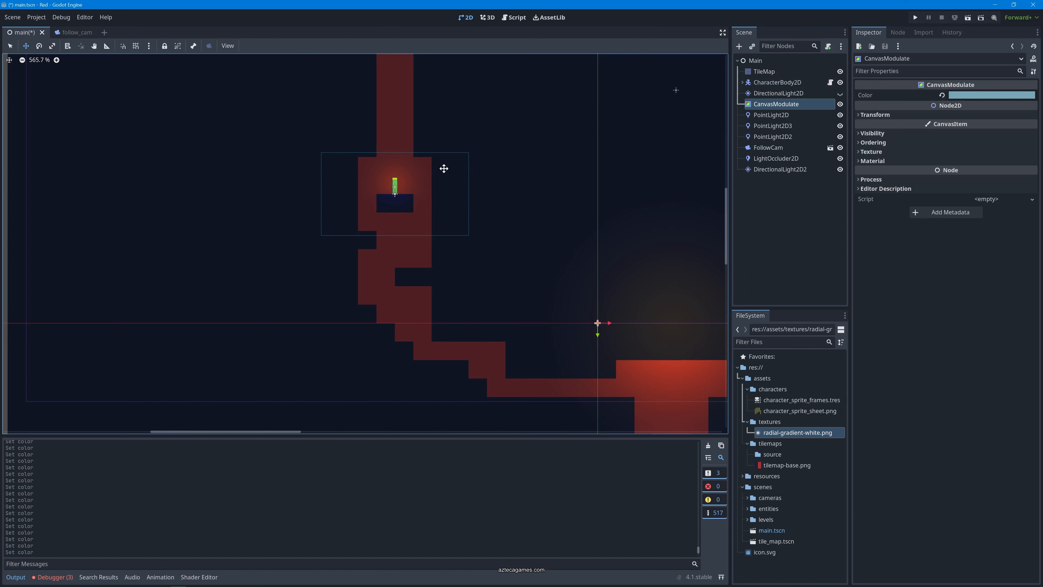
# Select the CharacterBody2D node and expand its branch to list its child nodes
pyautogui.click(753, 206)
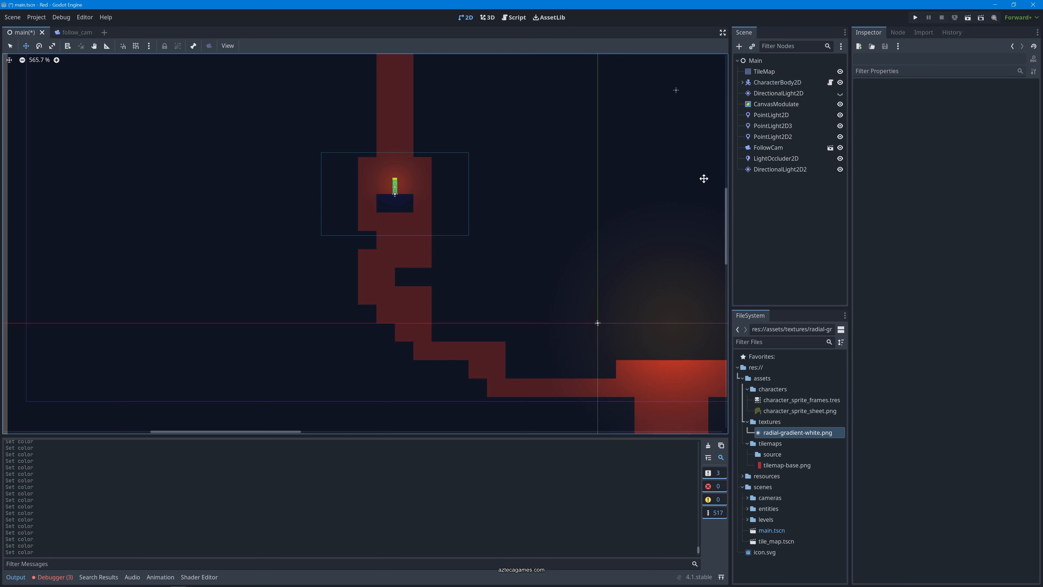
pyautogui.click(790, 185)
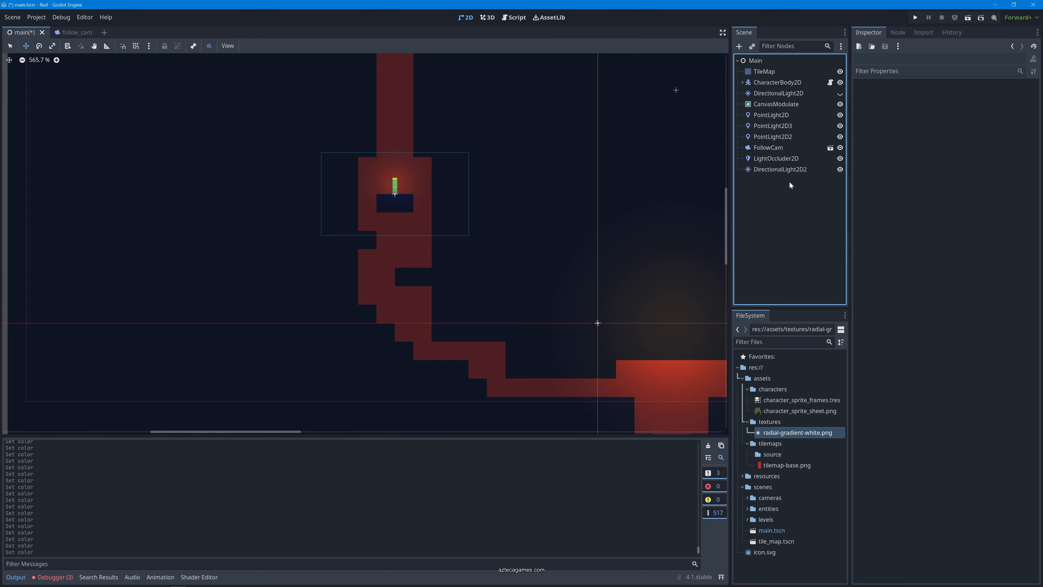
pyautogui.click(793, 83)
pyautogui.click(742, 83)
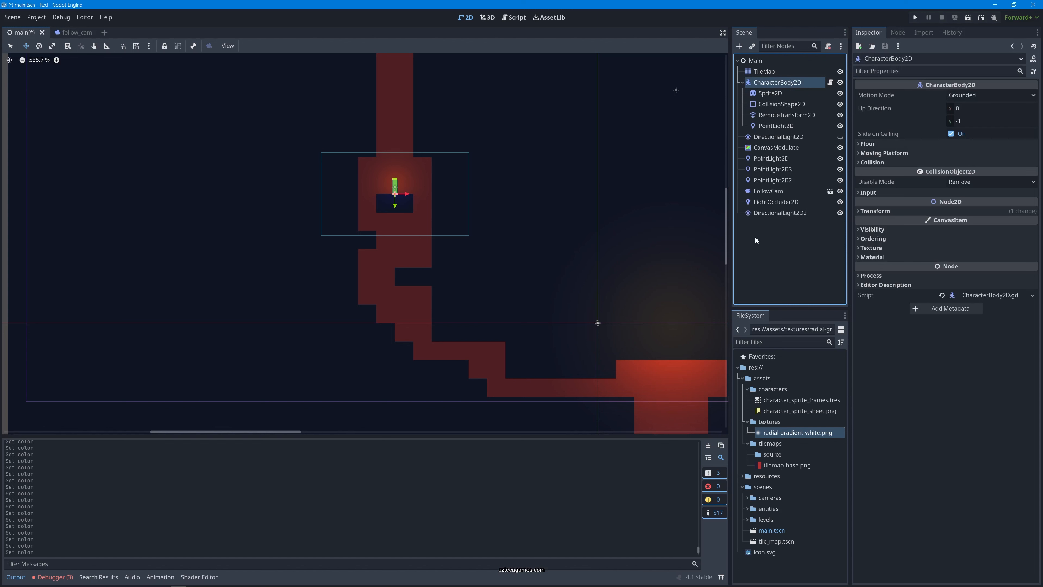
# Examine the point lights along the level and the shadows cast from the light occluder at the red area's upper edge
pyautogui.moveTo(514, 235); pyautogui.dragTo(417, 190, button='middle')
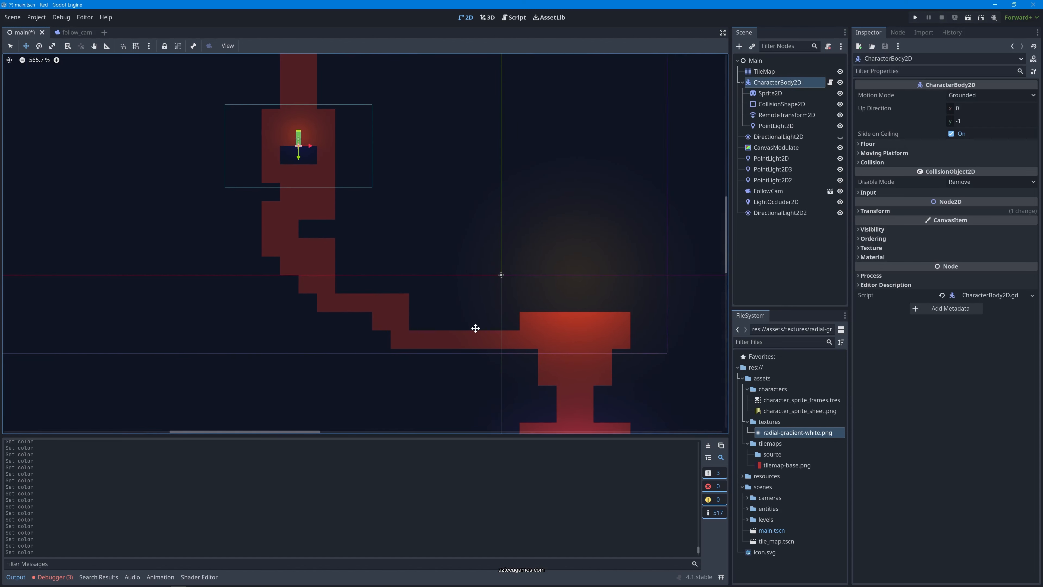
pyautogui.moveTo(419, 298); pyautogui.dragTo(314, 253, button='middle')
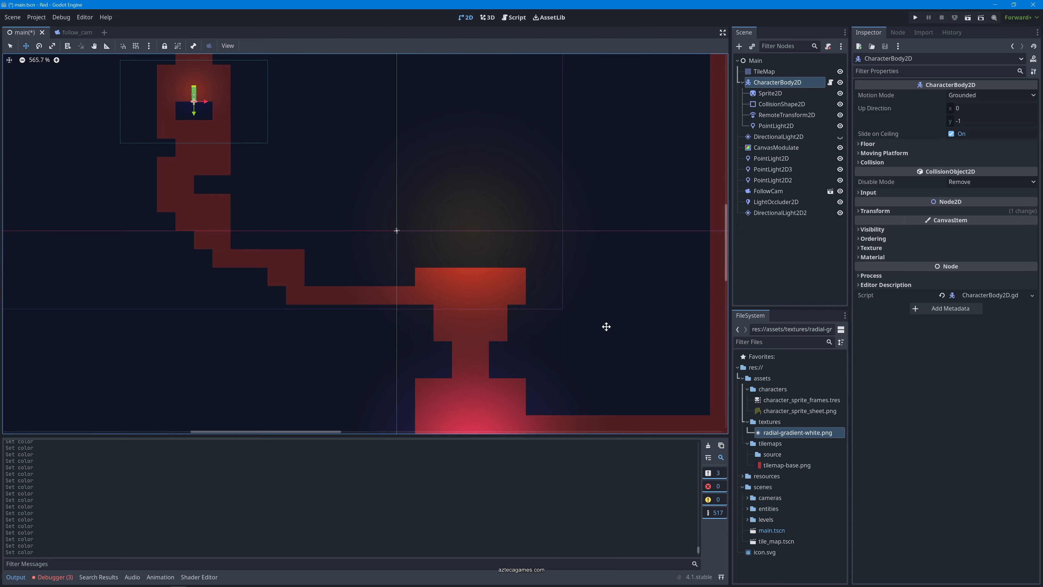
pyautogui.moveTo(606, 327); pyautogui.dragTo(544, 233, button='middle')
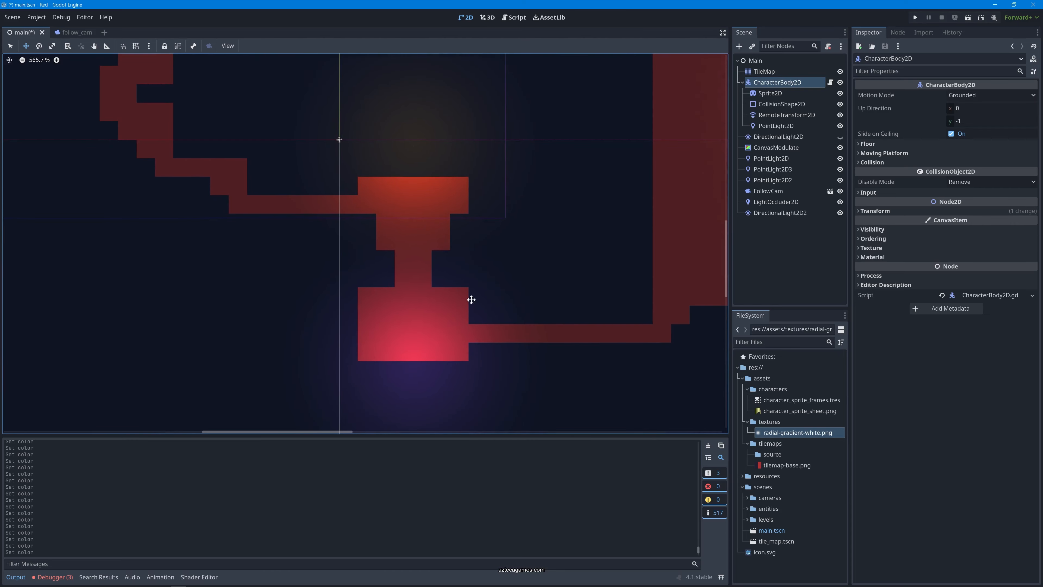
pyautogui.moveTo(550, 275); pyautogui.dragTo(306, 386, button='middle')
pyautogui.moveTo(521, 200); pyautogui.dragTo(462, 335, button='middle')
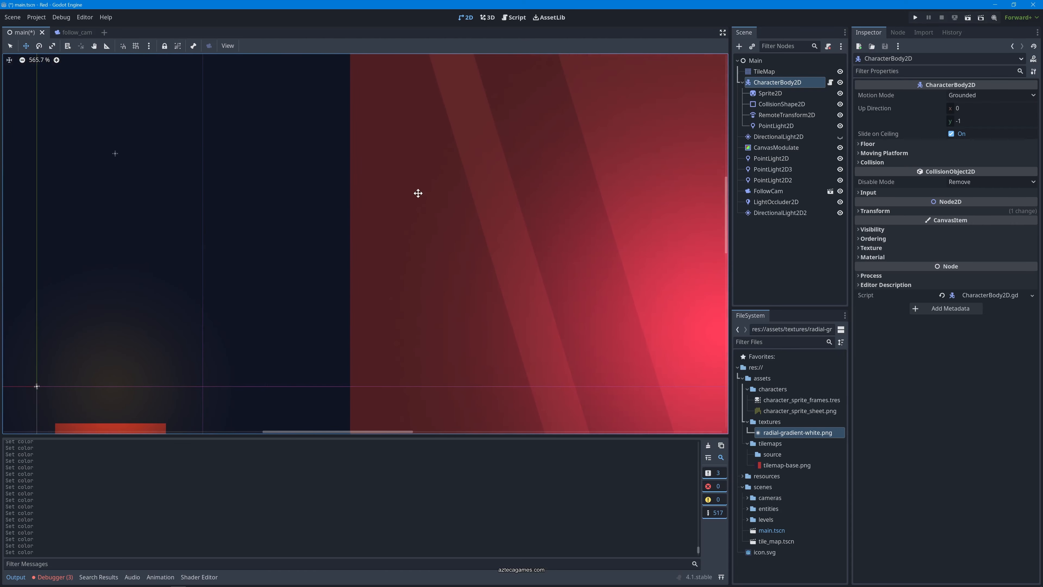
pyautogui.moveTo(418, 193); pyautogui.dragTo(433, 315, button='middle')
pyautogui.moveTo(402, 116); pyautogui.dragTo(438, 272, button='middle')
pyautogui.moveTo(419, 140); pyautogui.dragTo(428, 197, button='middle')
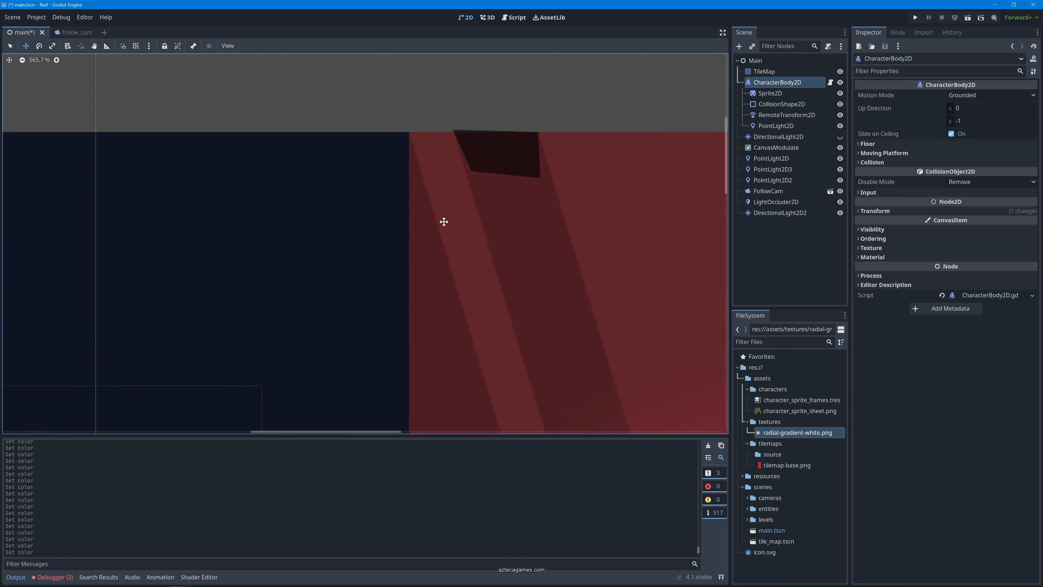
pyautogui.moveTo(534, 331); pyautogui.dragTo(472, 127, button='middle')
pyautogui.moveTo(509, 343)
pyautogui.mouseDown(button='middle')
pyautogui.moveTo(432, 257)
pyautogui.moveTo(412, 180)
pyautogui.mouseUp(button='middle')
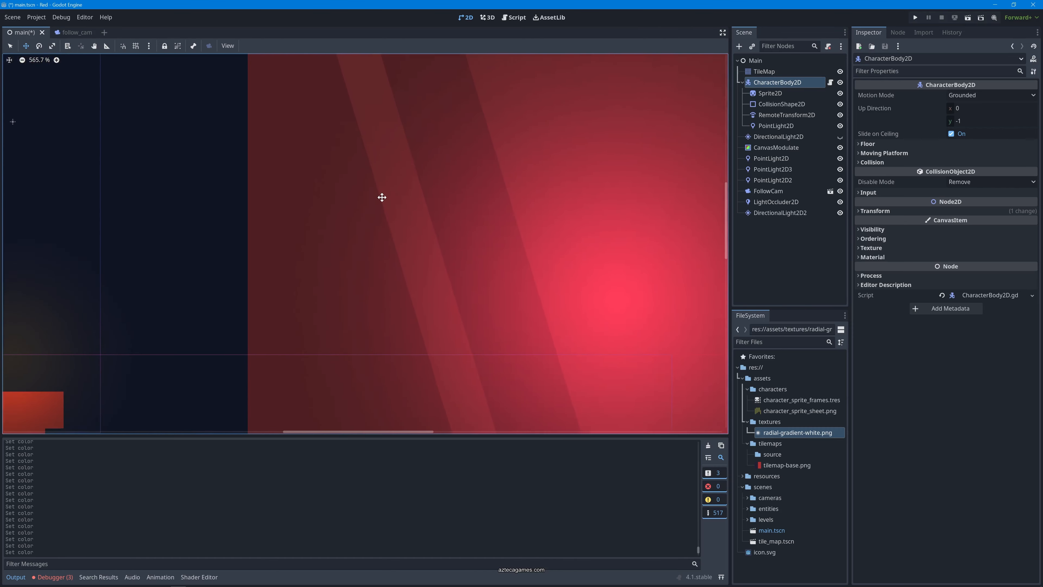
pyautogui.moveTo(305, 271); pyautogui.dragTo(398, 121, button='middle')
pyautogui.moveTo(326, 125); pyautogui.dragTo(333, 297, button='middle')
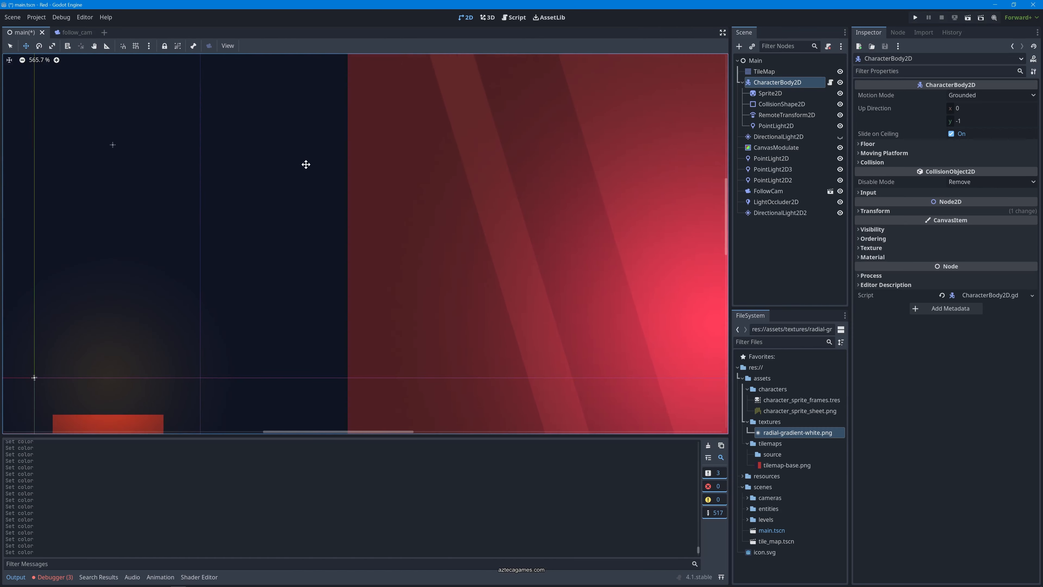
pyautogui.moveTo(306, 164); pyautogui.dragTo(358, 172, button='middle')
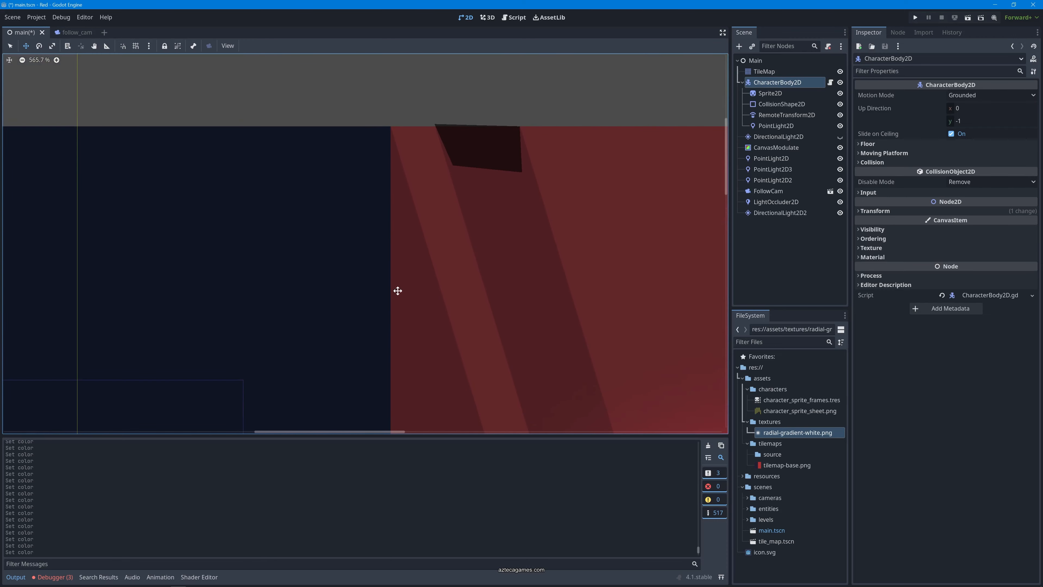
pyautogui.moveTo(299, 286); pyautogui.dragTo(212, 288, button='middle')
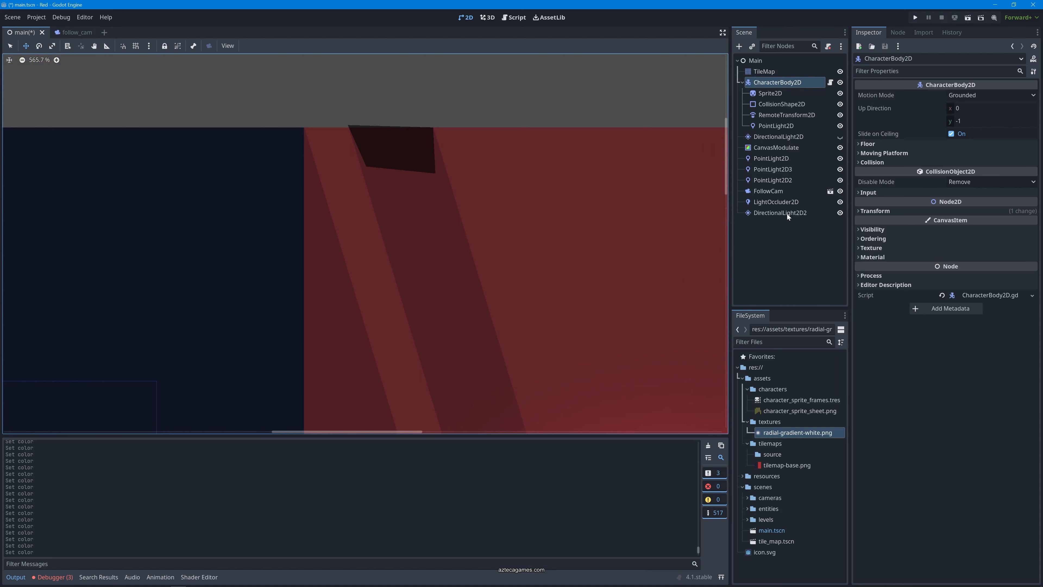
# Redraw the LightOccluder2D polygon as a closed five-point shape near the upper edge of the large red area
pyautogui.click(788, 202)
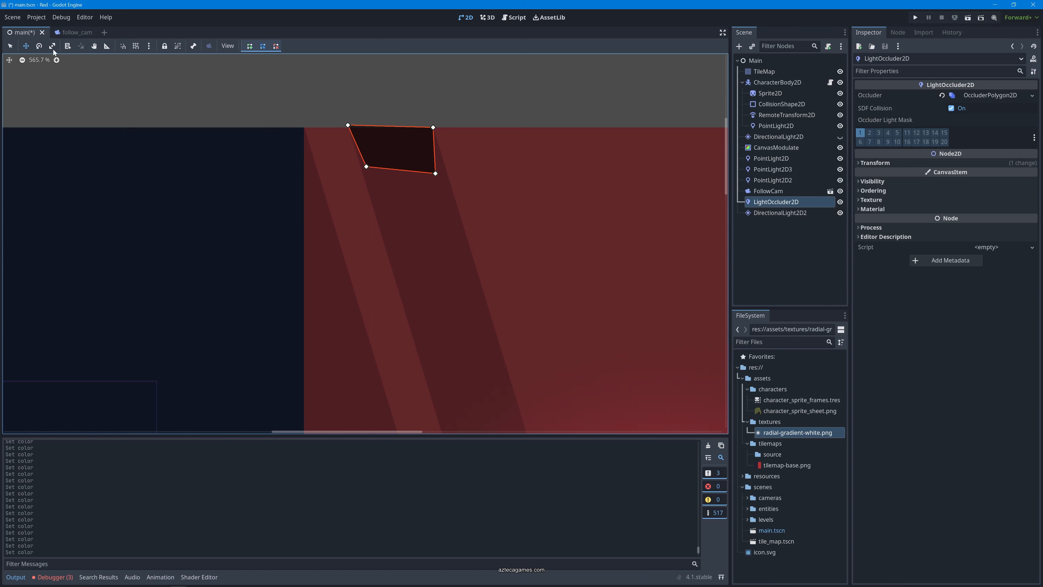
pyautogui.click(11, 48)
pyautogui.click(396, 148)
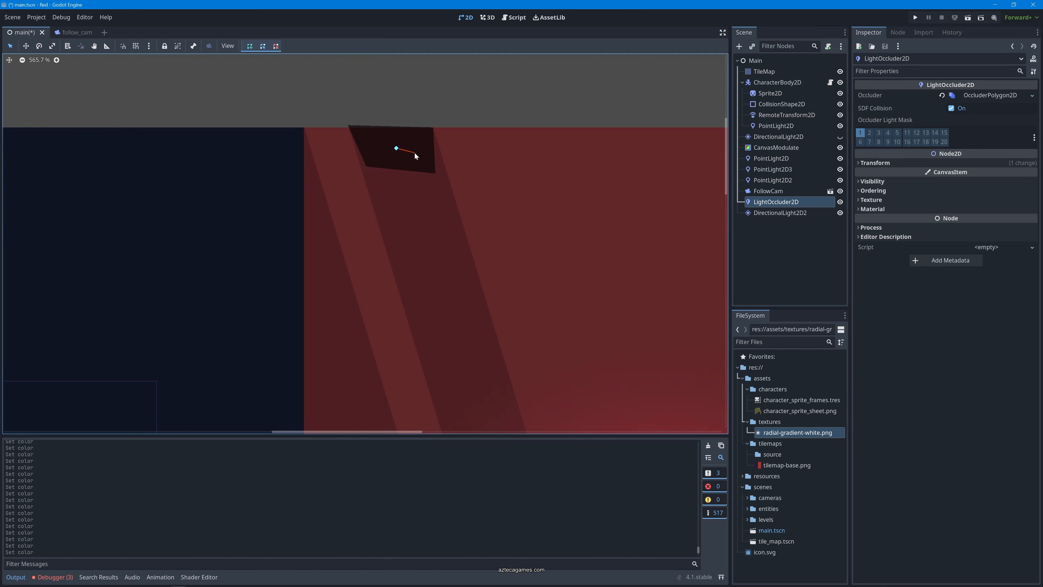
pyautogui.click(417, 153)
pyautogui.click(484, 173)
pyautogui.click(532, 158)
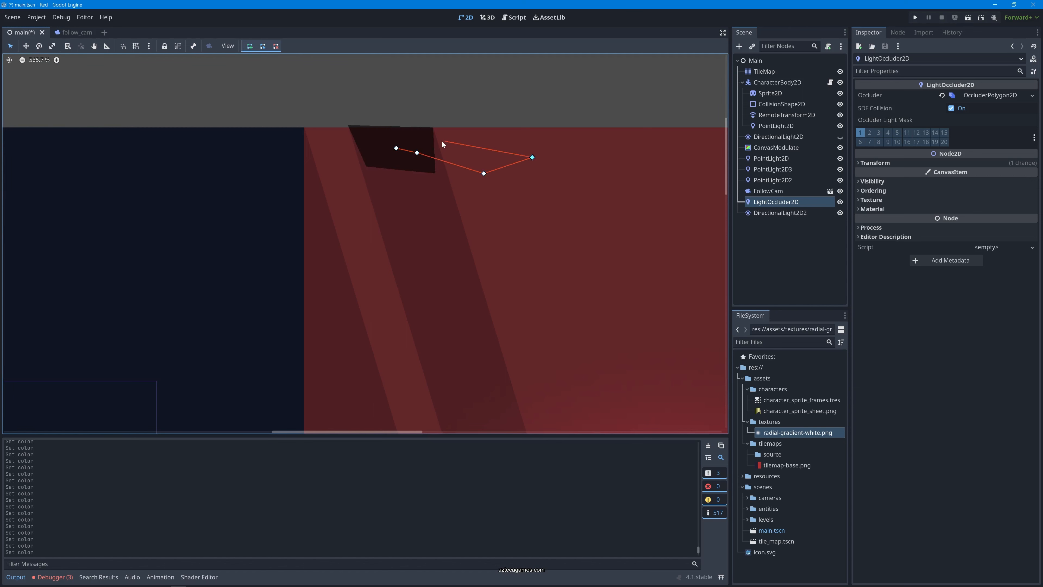
pyautogui.click(396, 148)
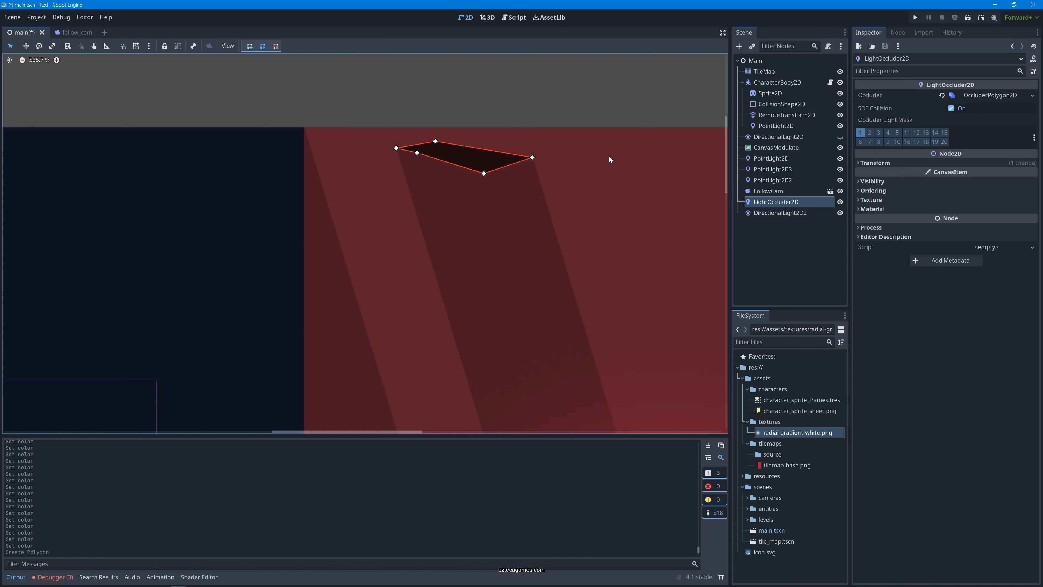
pyautogui.moveTo(624, 181); pyautogui.dragTo(488, 150, button='middle')
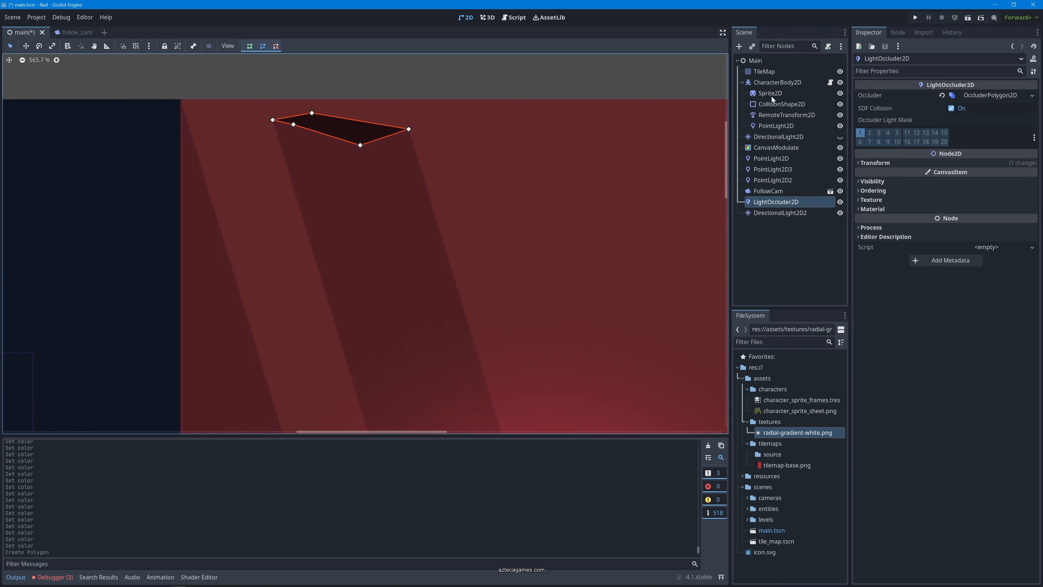
# Select the TileMap's dark base tile in the TileSet editor and display its Physics Layer 0 collision polygon
pyautogui.click(765, 73)
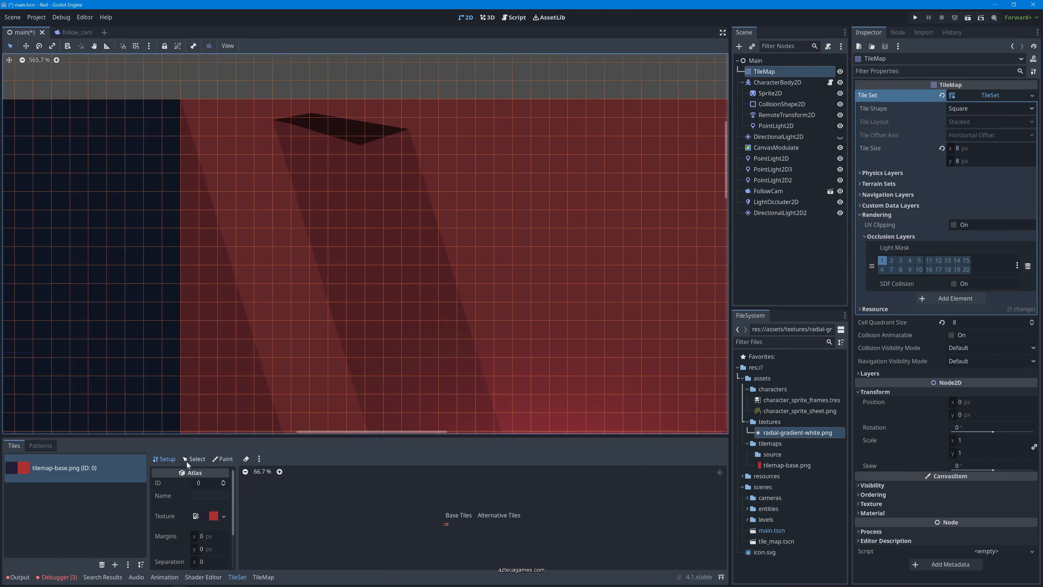
pyautogui.click(195, 459)
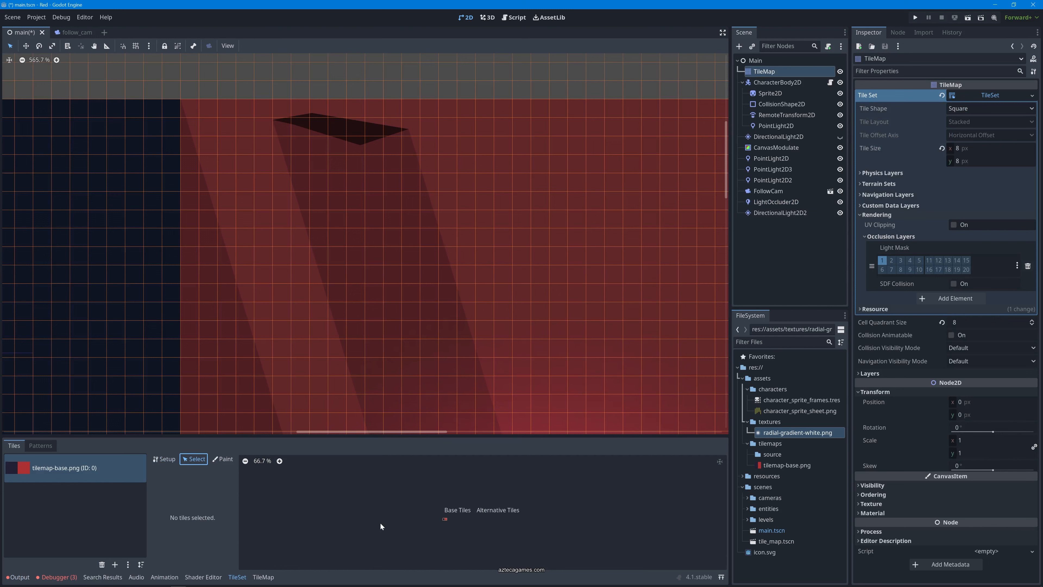
pyautogui.click(443, 519)
pyautogui.scroll(-1, 184, 524)
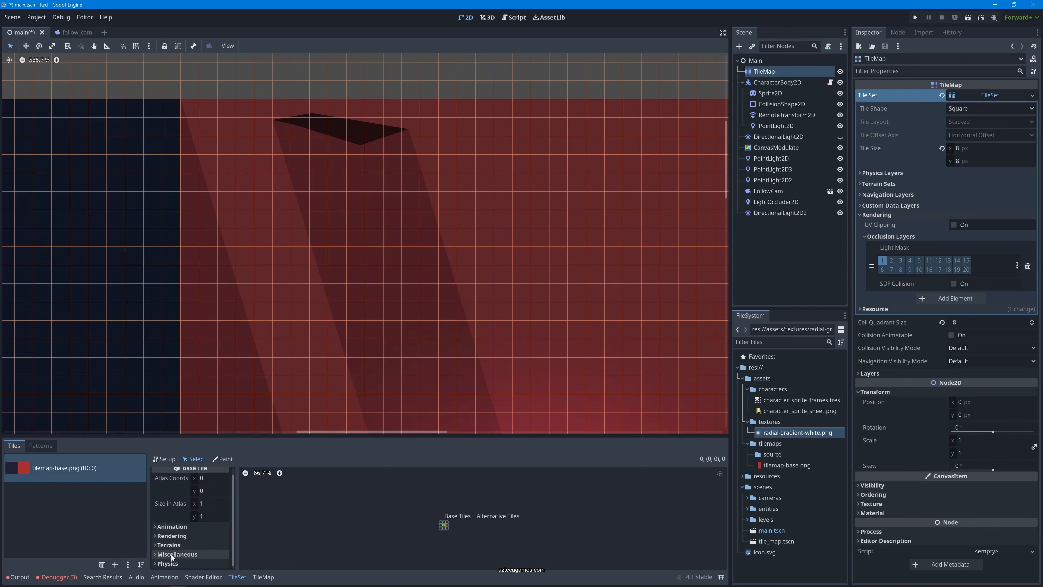
pyautogui.click(169, 564)
pyautogui.click(177, 564)
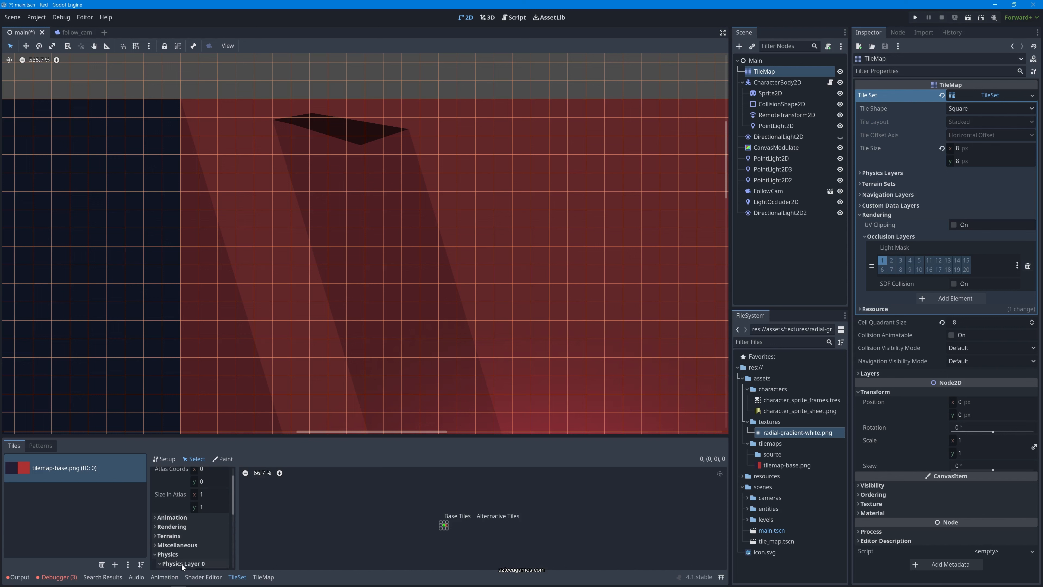
pyautogui.scroll(-3, 182, 564)
pyautogui.moveTo(308, 441); pyautogui.dragTo(309, 359)
pyautogui.moveTo(237, 470); pyautogui.dragTo(306, 469)
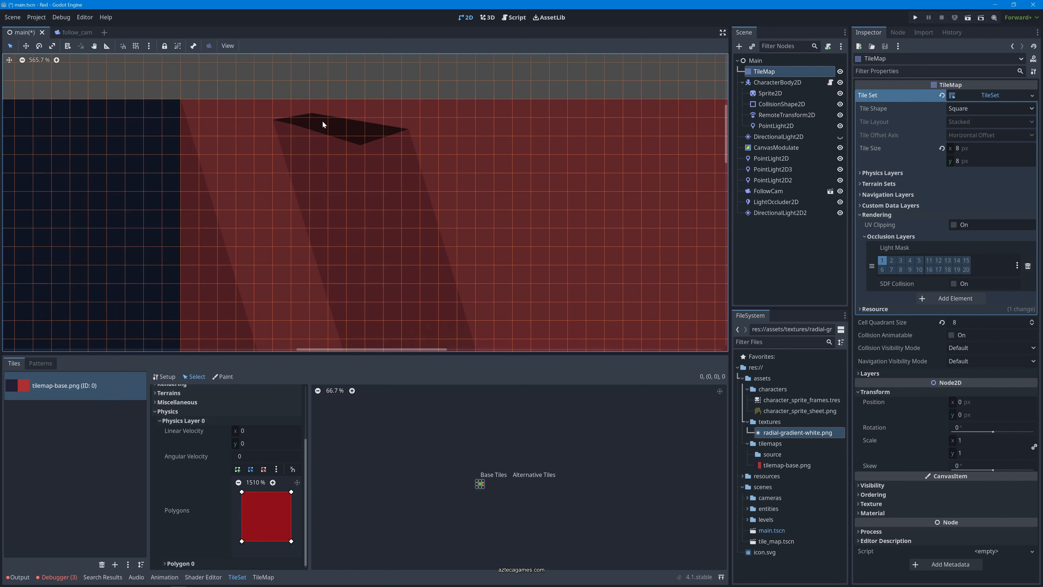
# Inspect the DirectionalLight2D2 settings and the LightOccluder2D polygon with the shadow it casts across the red area
pyautogui.click(772, 212)
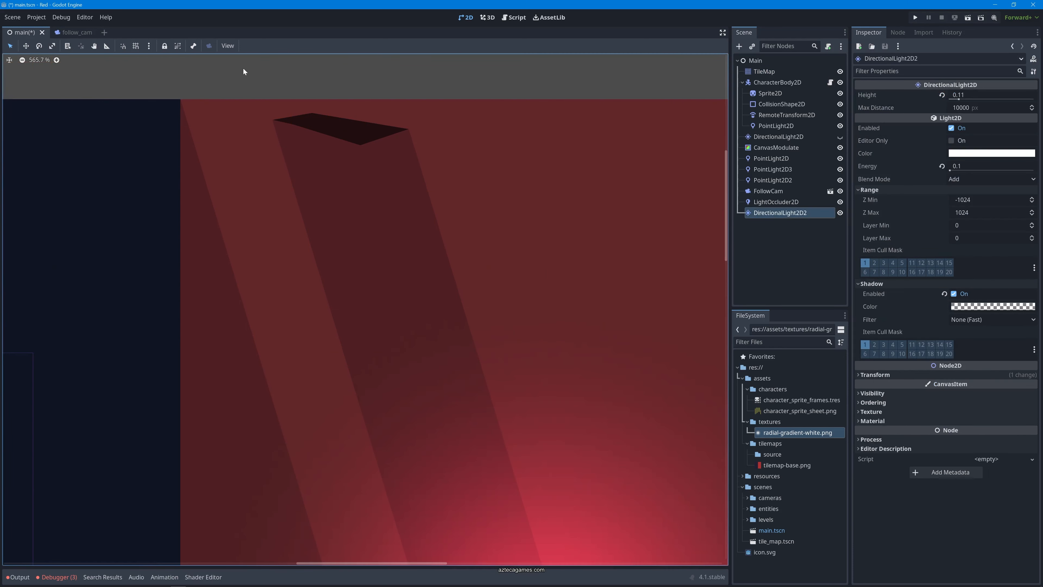
pyautogui.click(774, 202)
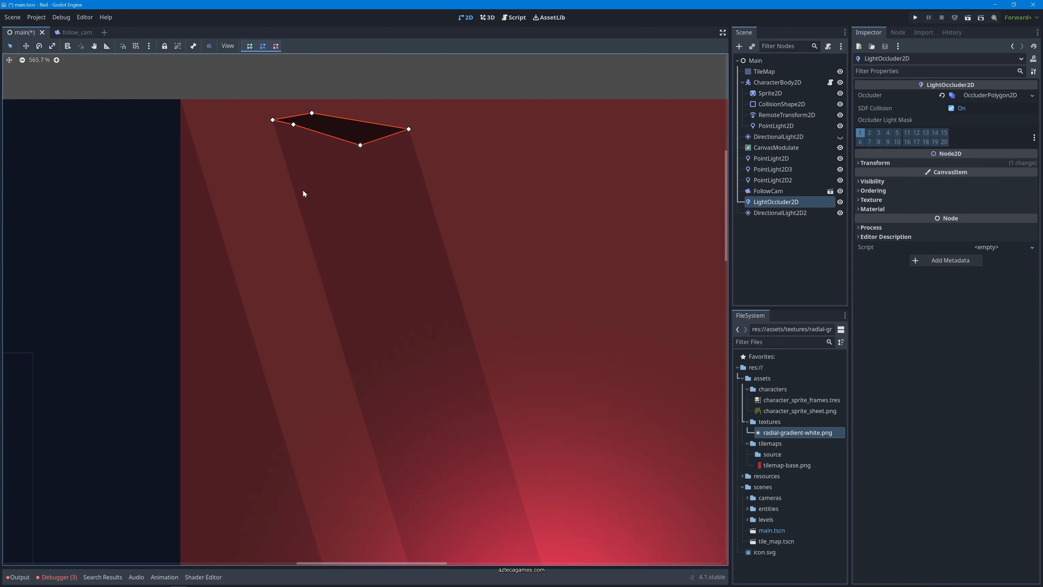
pyautogui.moveTo(287, 257); pyautogui.dragTo(459, 212, button='middle')
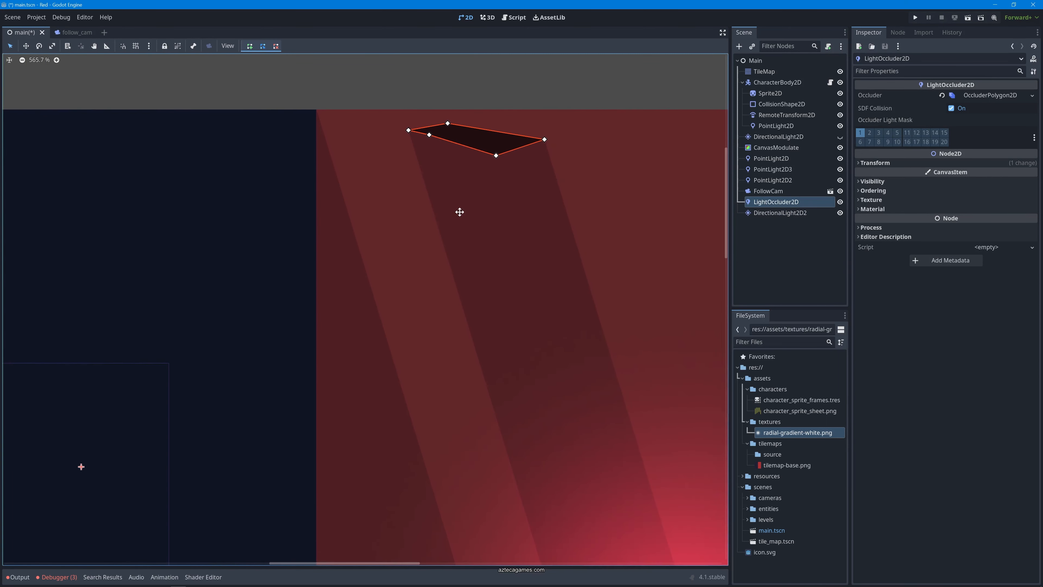
pyautogui.click(772, 221)
pyautogui.click(771, 201)
pyautogui.moveTo(397, 317); pyautogui.dragTo(532, 329, button='middle')
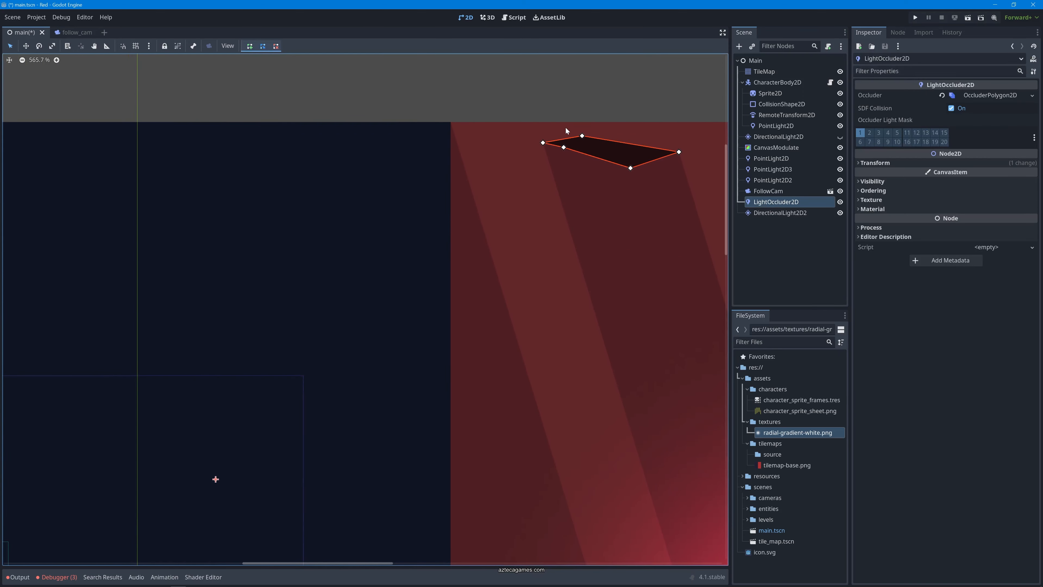
pyautogui.click(788, 241)
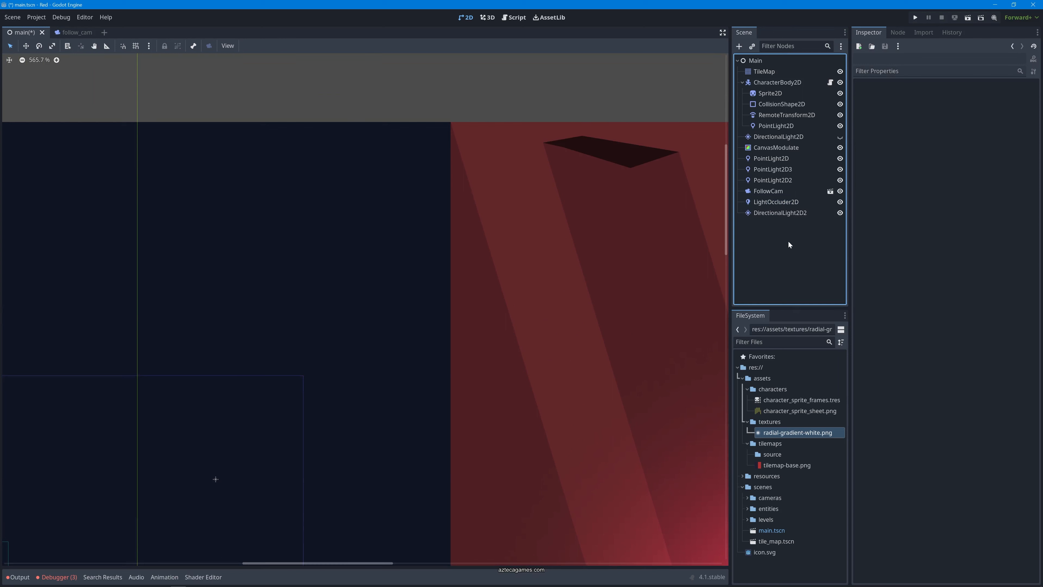
pyautogui.click(776, 202)
pyautogui.moveTo(657, 206); pyautogui.dragTo(448, 226, button='middle')
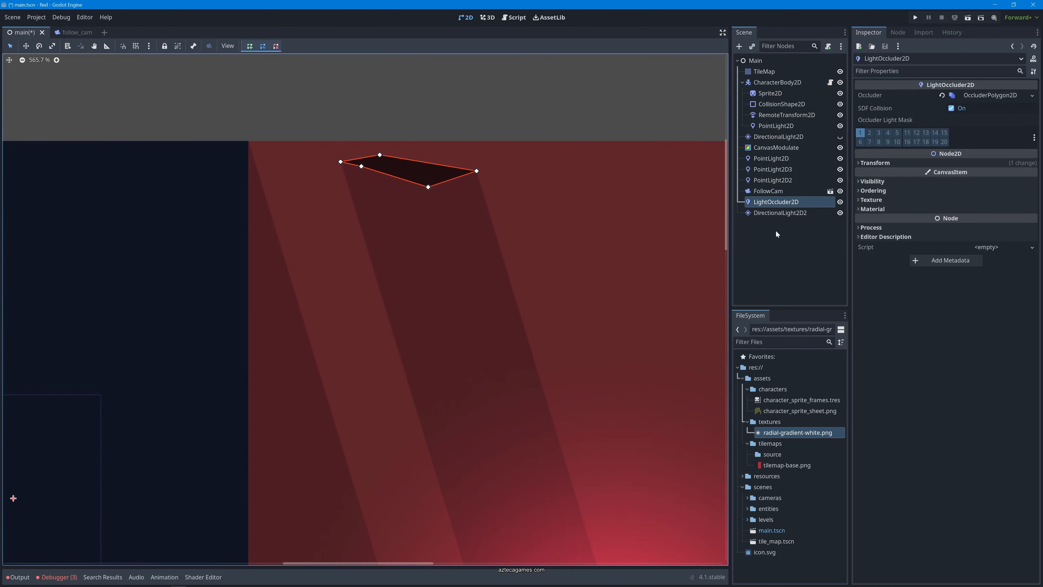
# Clear the occluder polygon resource from the LightOccluder2D node
pyautogui.click(964, 97)
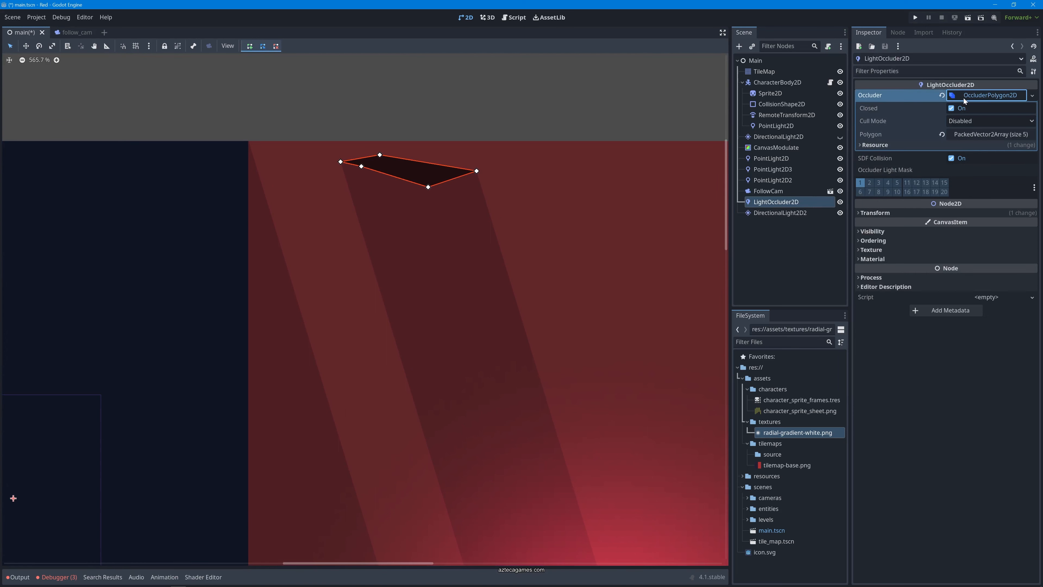
pyautogui.click(942, 95)
pyautogui.click(769, 259)
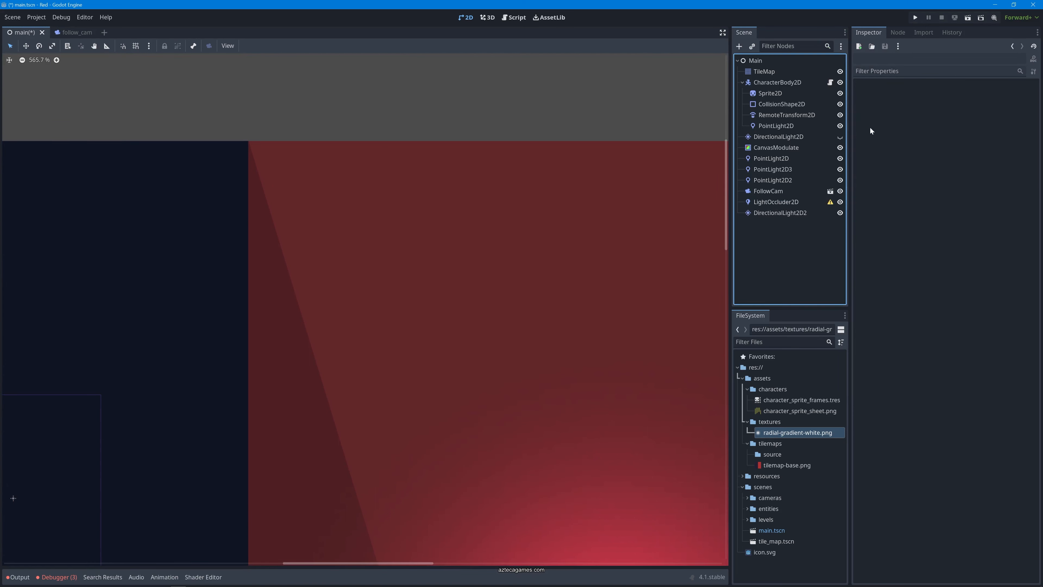
# Assign a new OccluderPolygon2D as the occluder of the LightOccluder2D node
pyautogui.click(785, 213)
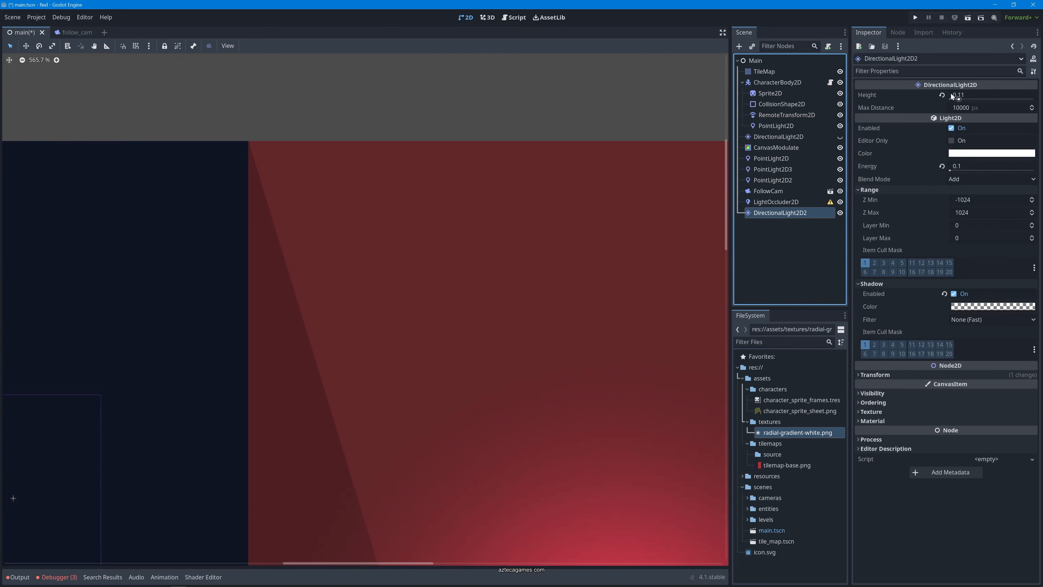
pyautogui.click(800, 204)
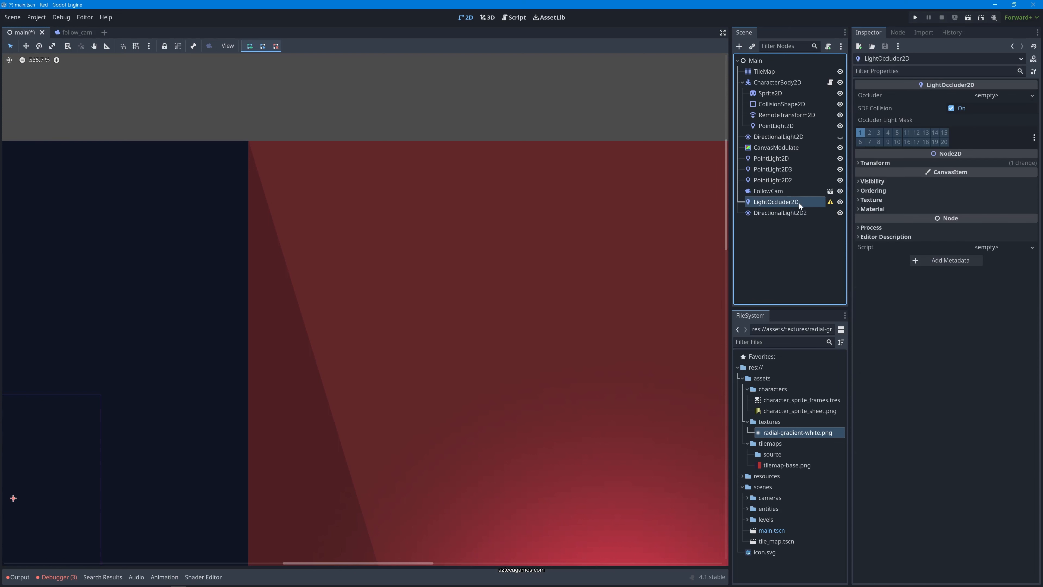
pyautogui.click(986, 95)
pyautogui.click(974, 107)
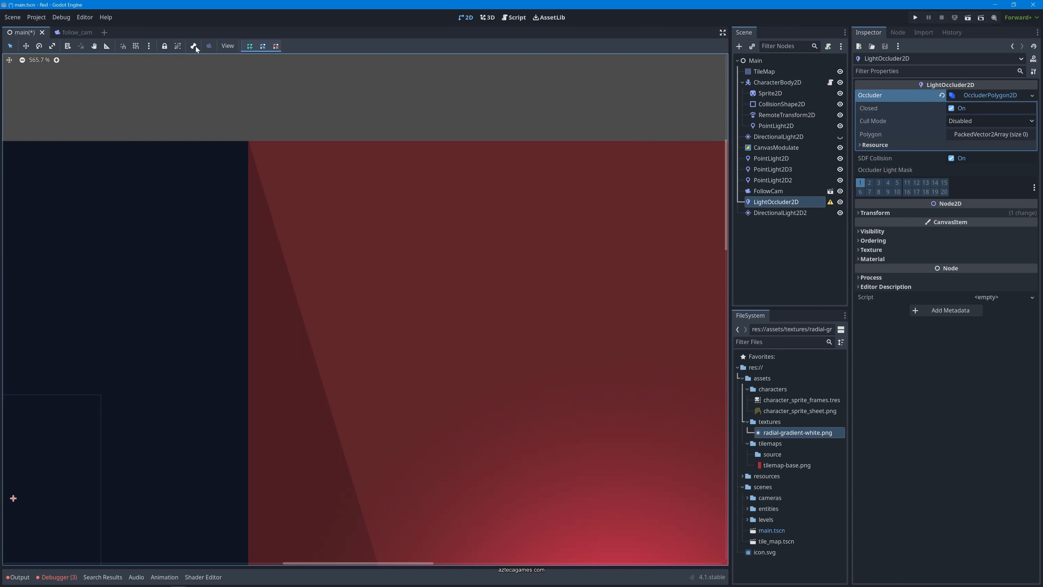
# Draw a closed four-point occluder polygon near the upper edge of the red area and inspect its shadow
pyautogui.click(251, 46)
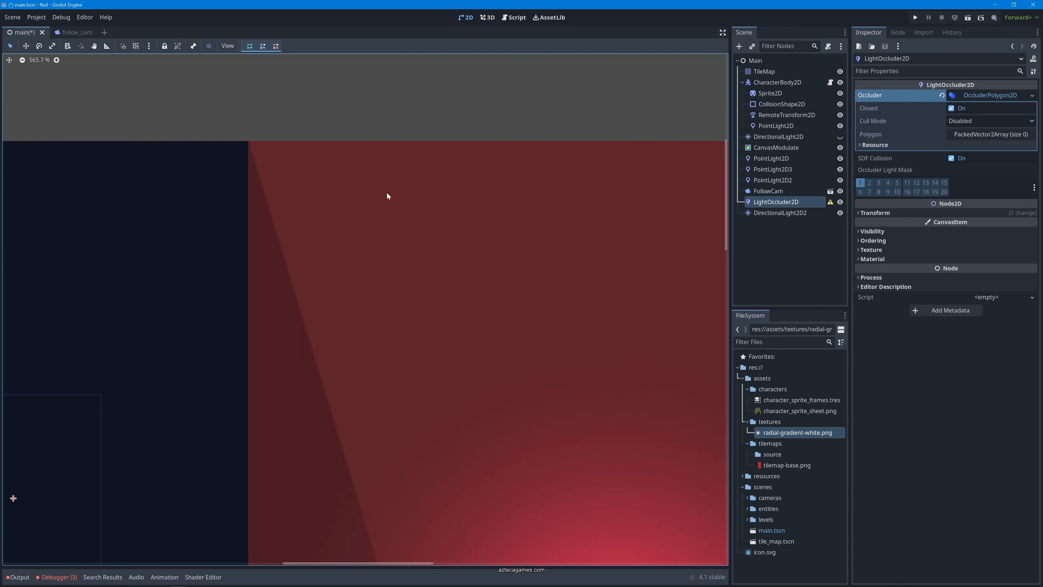
pyautogui.click(458, 235)
pyautogui.click(659, 166)
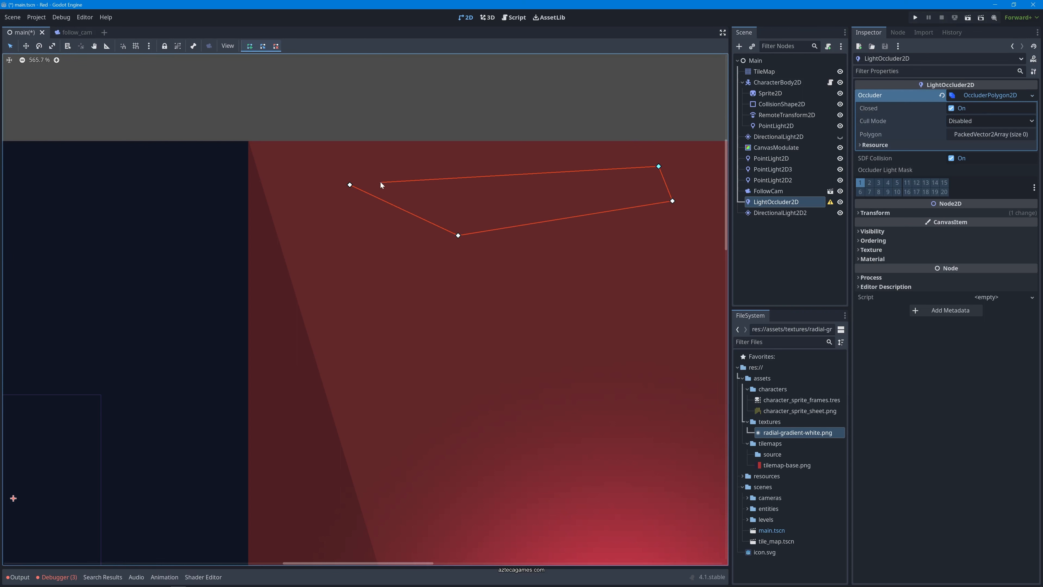
pyautogui.click(349, 185)
pyautogui.moveTo(596, 272); pyautogui.dragTo(457, 135, button='middle')
pyautogui.moveTo(475, 373)
pyautogui.mouseDown(button='middle')
pyautogui.moveTo(487, 45)
pyautogui.moveTo(481, 207)
pyautogui.mouseUp(button='middle')
pyautogui.moveTo(304, 233)
pyautogui.mouseDown(button='middle')
pyautogui.moveTo(498, 303)
pyautogui.moveTo(455, 170)
pyautogui.moveTo(468, 189)
pyautogui.moveTo(566, 177)
pyautogui.moveTo(536, 237)
pyautogui.moveTo(547, 272)
pyautogui.mouseUp(button='middle')
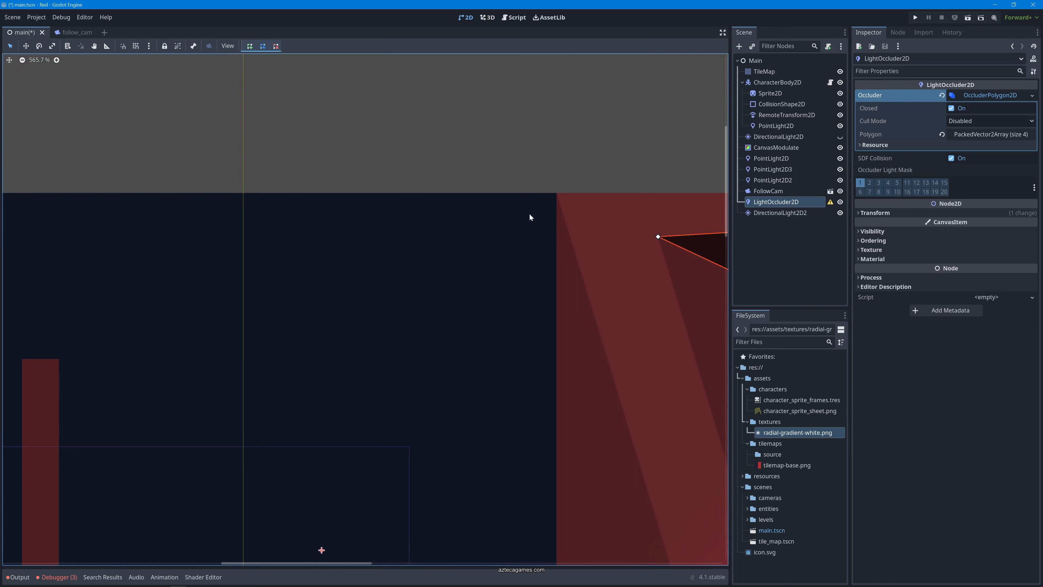
# Open the TileMap's TileSet resource and review its Physics Layers settings
pyautogui.click(804, 282)
pyautogui.click(790, 76)
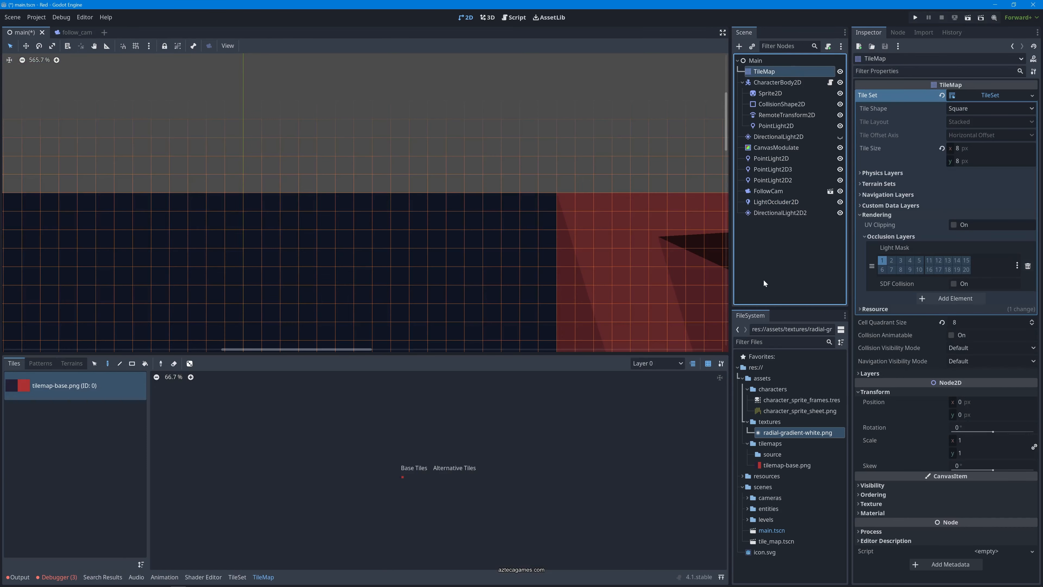
pyautogui.click(976, 94)
pyautogui.click(977, 95)
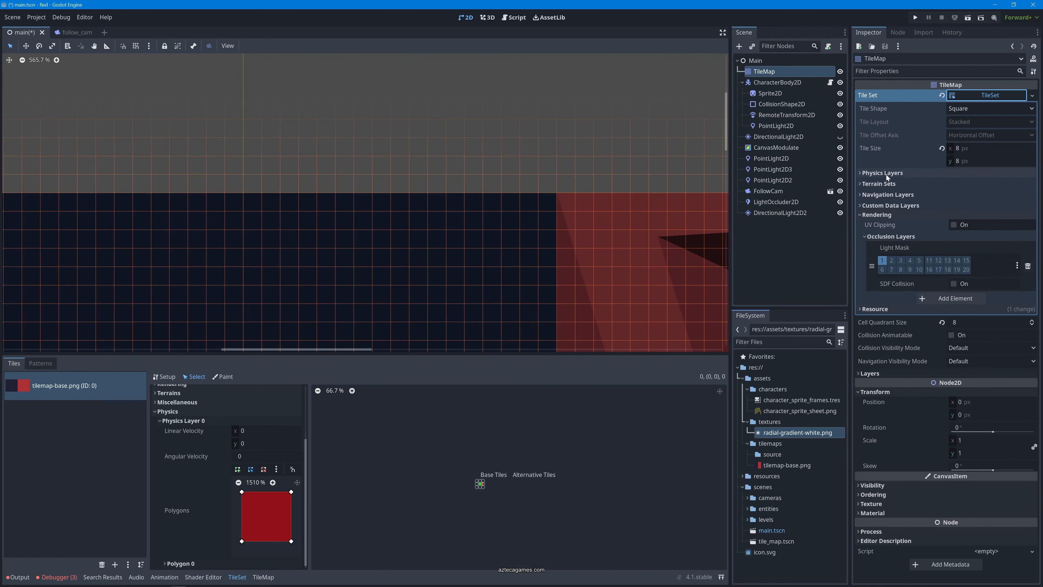
pyautogui.click(880, 215)
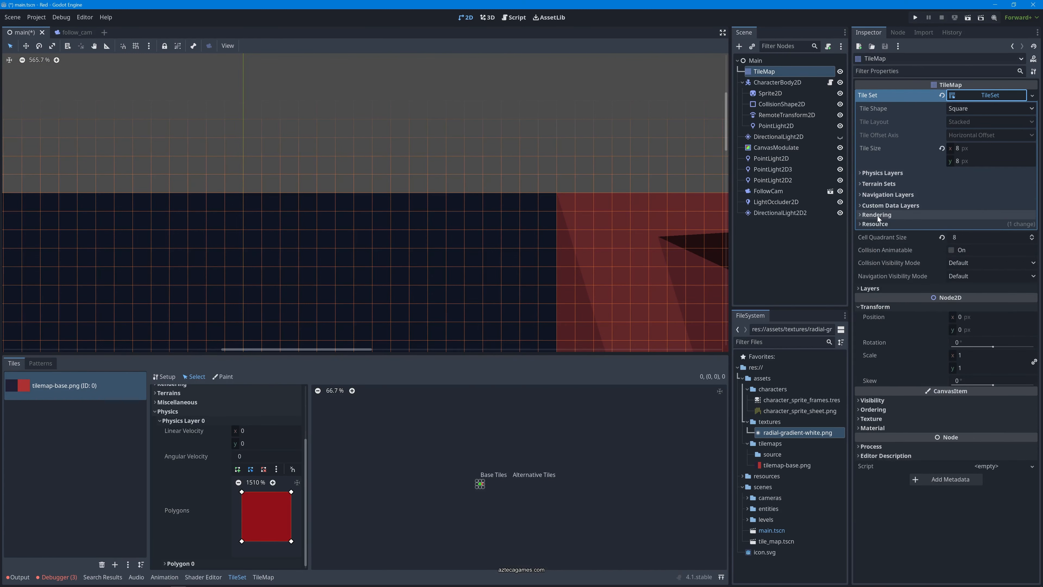
pyautogui.click(883, 174)
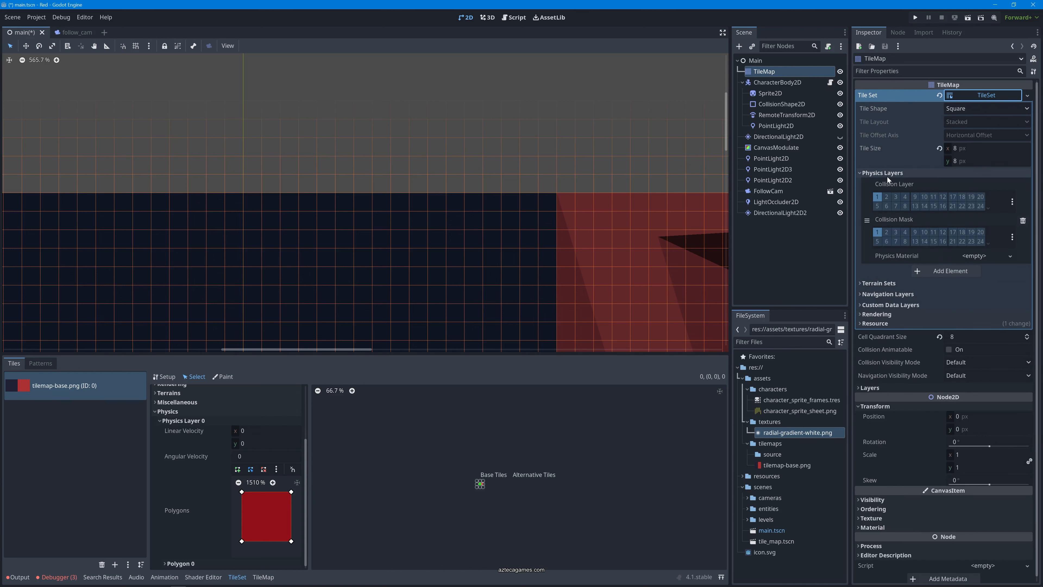
pyautogui.click(888, 173)
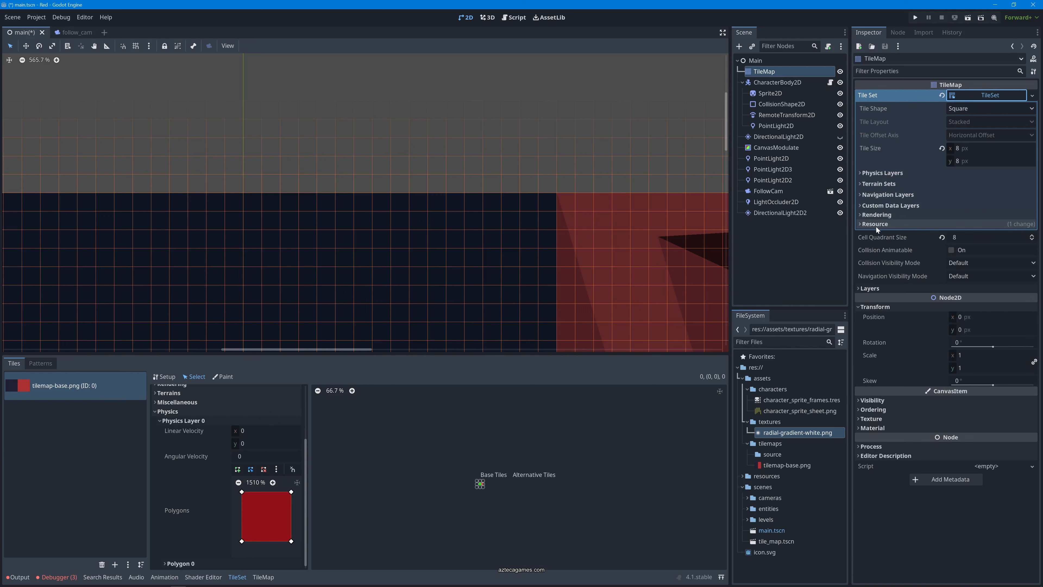
# Review the Occlusion Layers in the TileSet's Rendering settings, including the light mask options
pyautogui.click(877, 216)
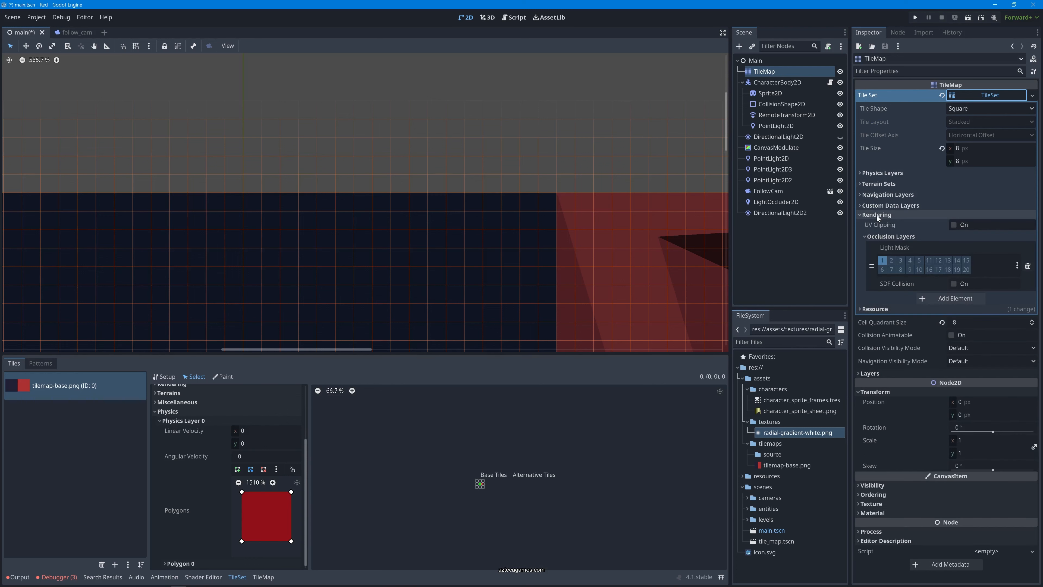
pyautogui.click(875, 236)
pyautogui.click(883, 236)
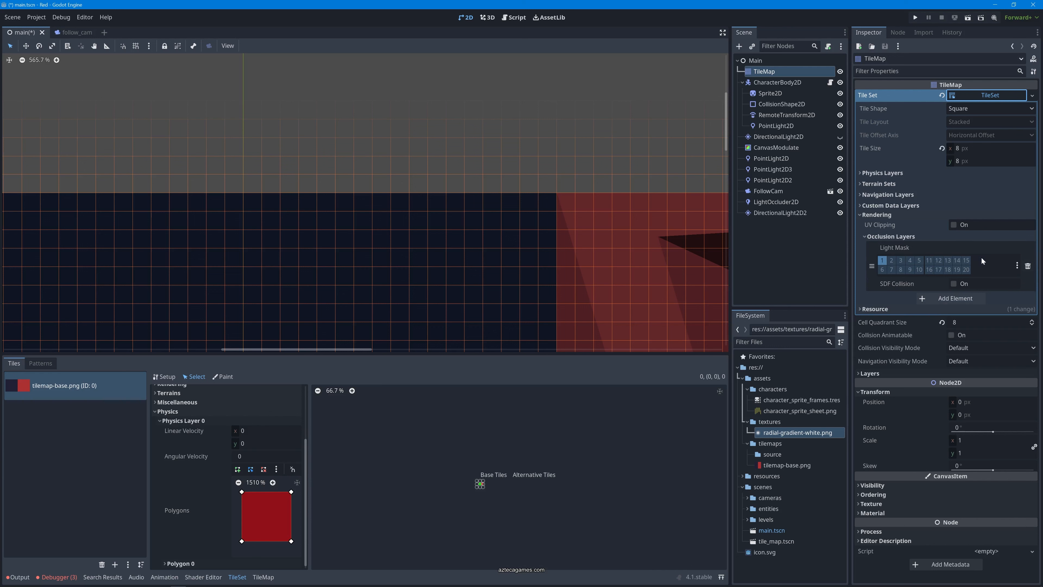
pyautogui.click(1018, 266)
pyautogui.click(1018, 263)
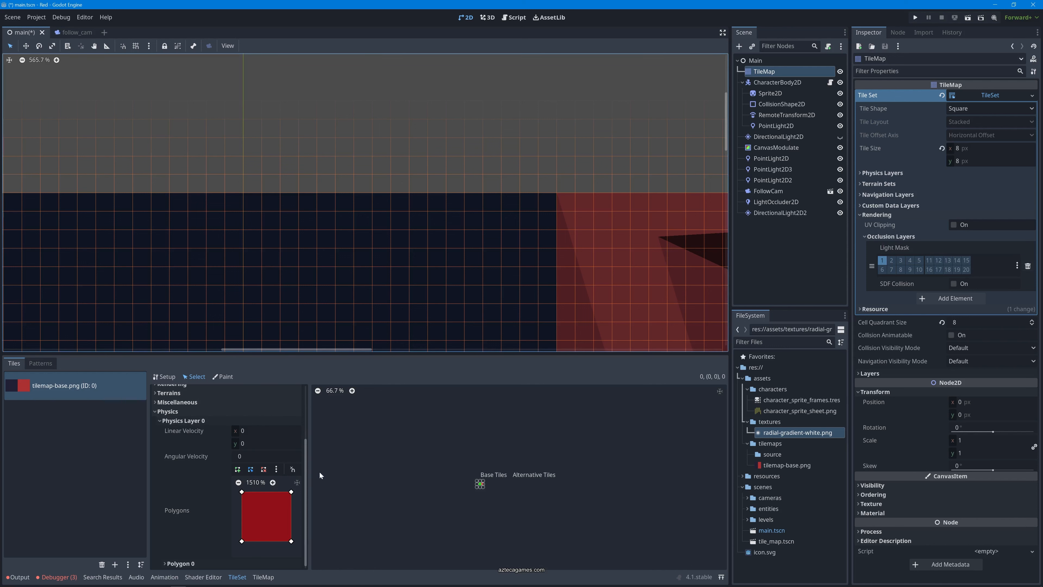
# Display the dark base tile's Occlusion Layer 0 polygon in its Rendering properties, with its physics properties collapsed
pyautogui.scroll(3, 506, 489)
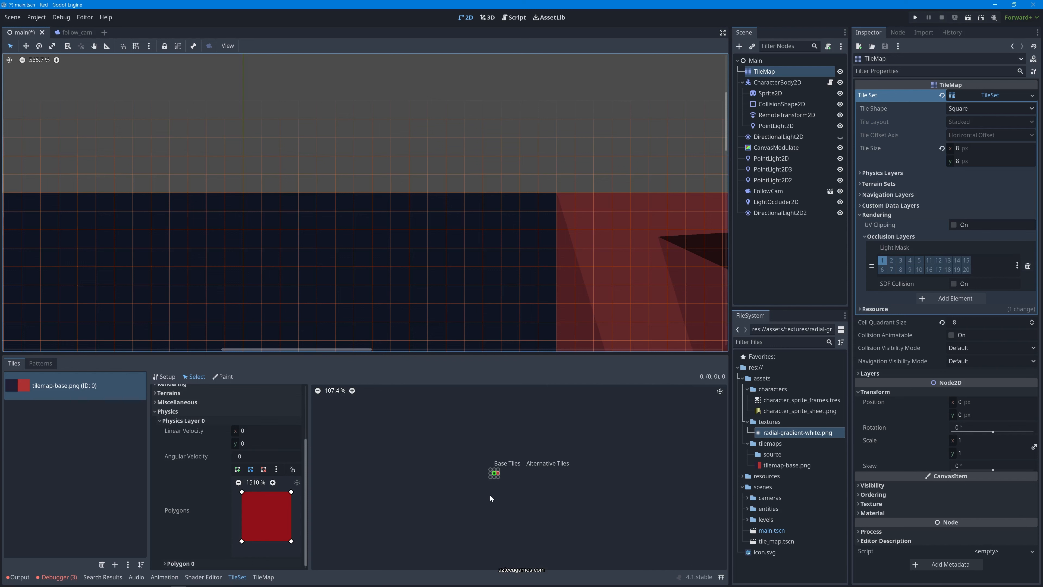
pyautogui.scroll(3, 497, 478)
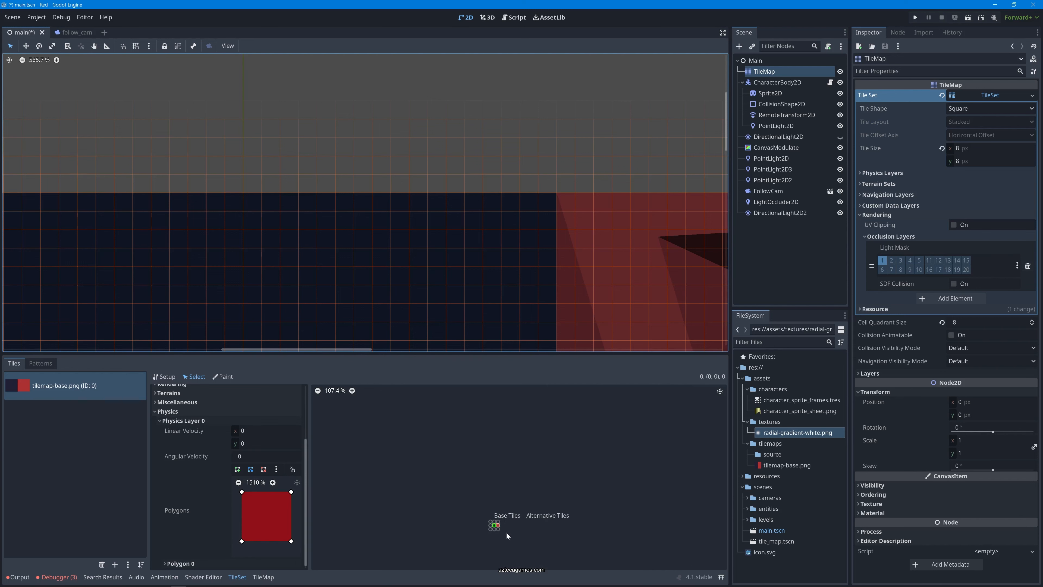
pyautogui.scroll(12, 546, 513)
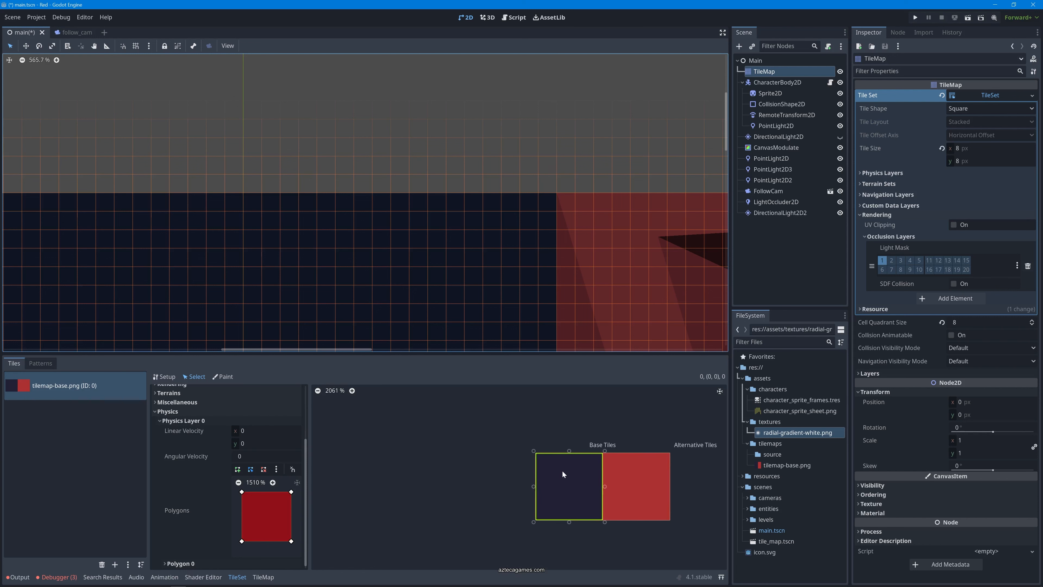
pyautogui.moveTo(562, 470); pyautogui.dragTo(472, 483, button='middle')
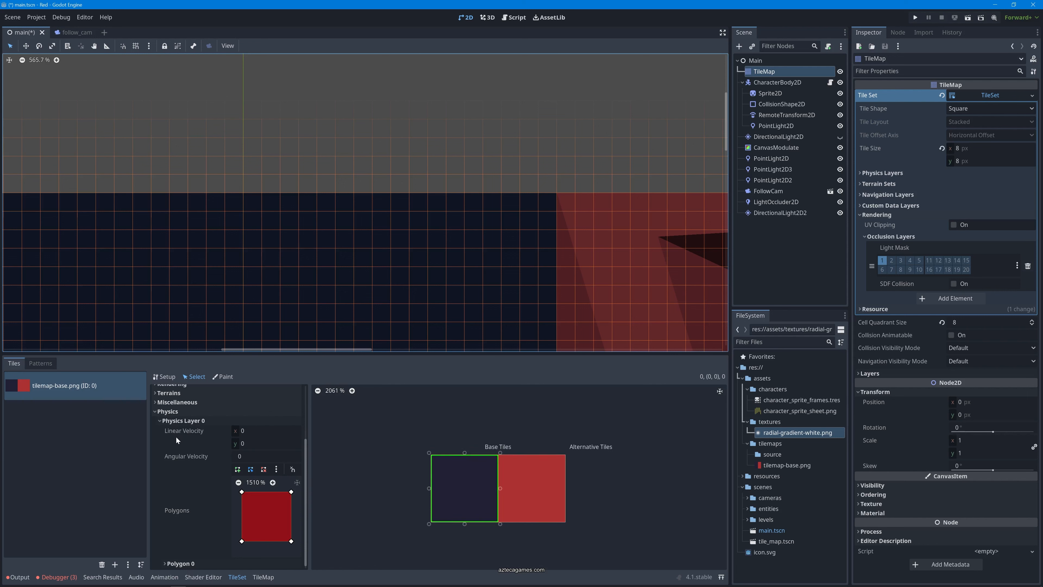
pyautogui.click(177, 421)
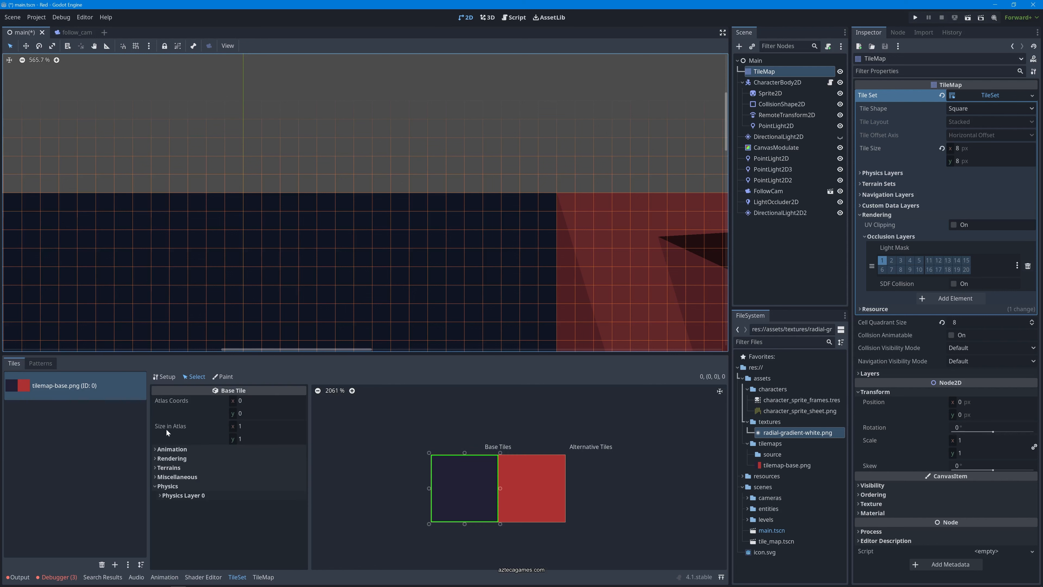
pyautogui.click(164, 485)
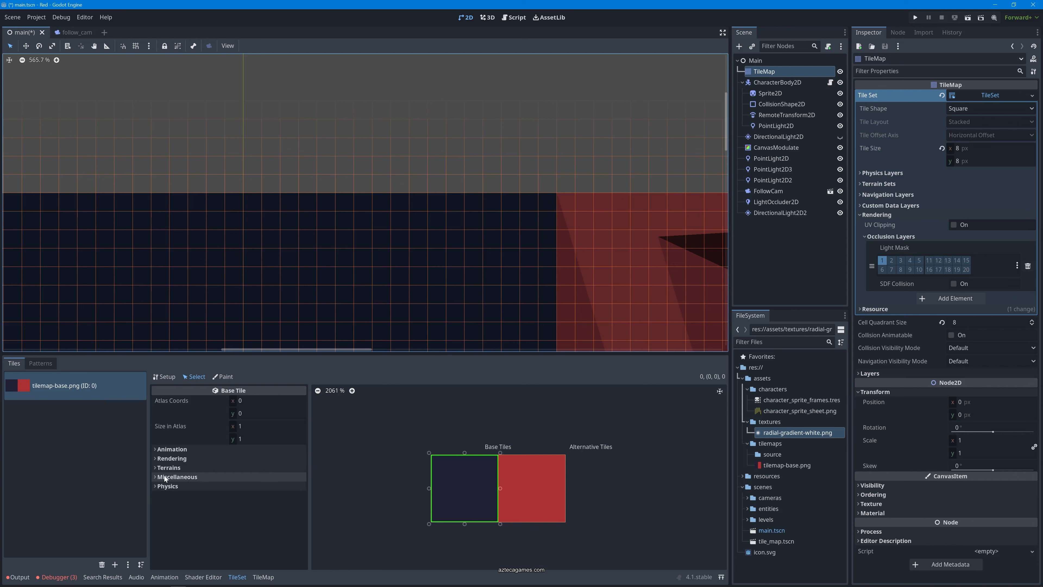
pyautogui.click(158, 460)
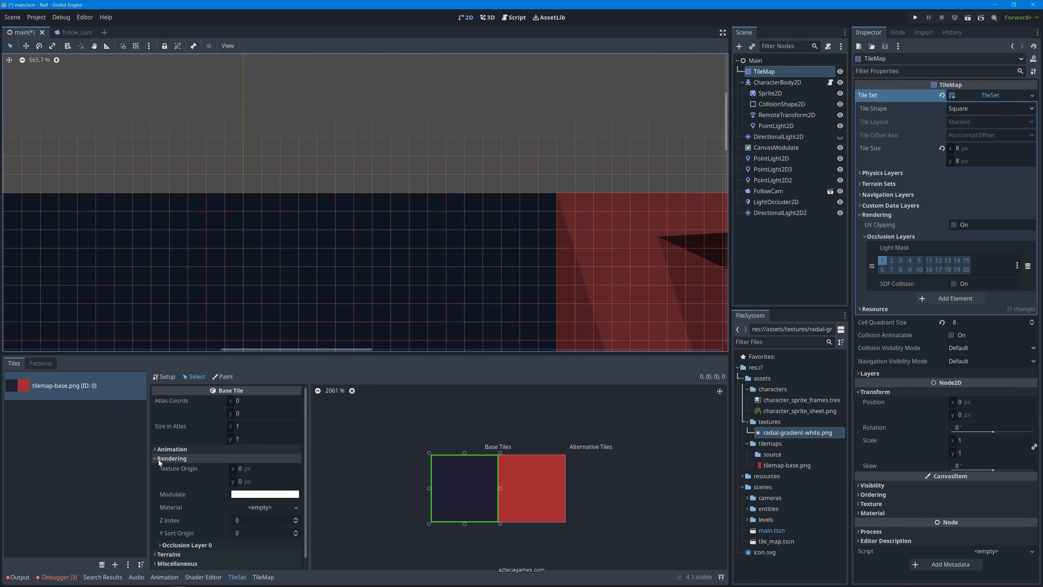
pyautogui.click(187, 546)
pyautogui.scroll(-2, 204, 509)
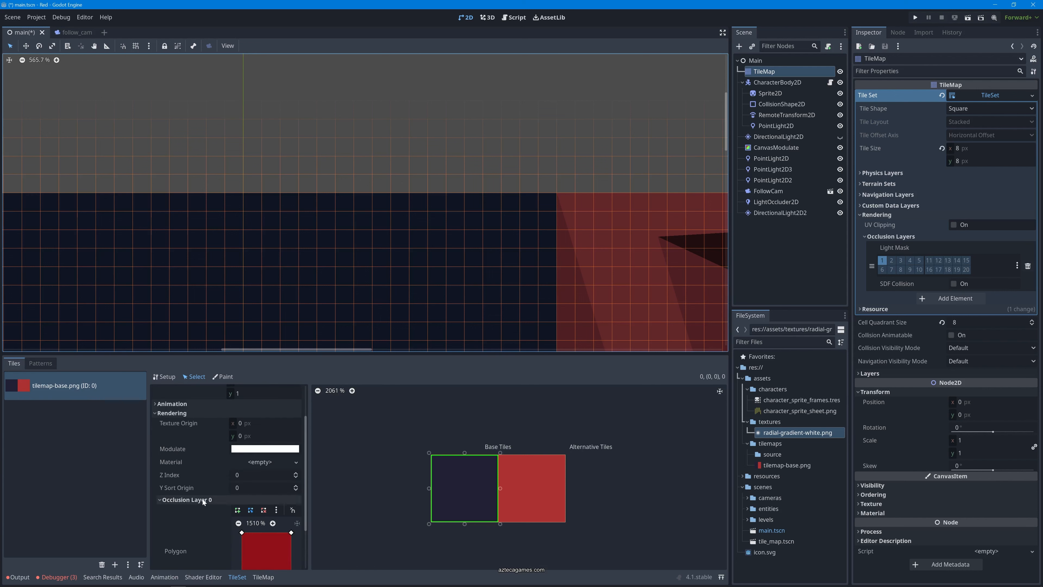
# Clear the dark base tile's occlusion polygon on Occlusion Layer 0
pyautogui.scroll(-2, 201, 493)
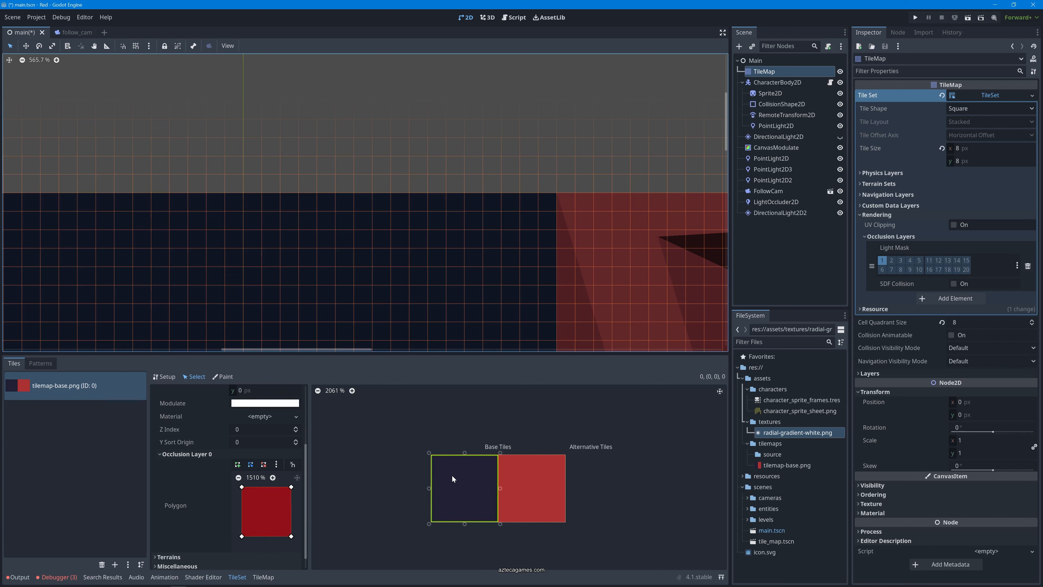
pyautogui.press('f')
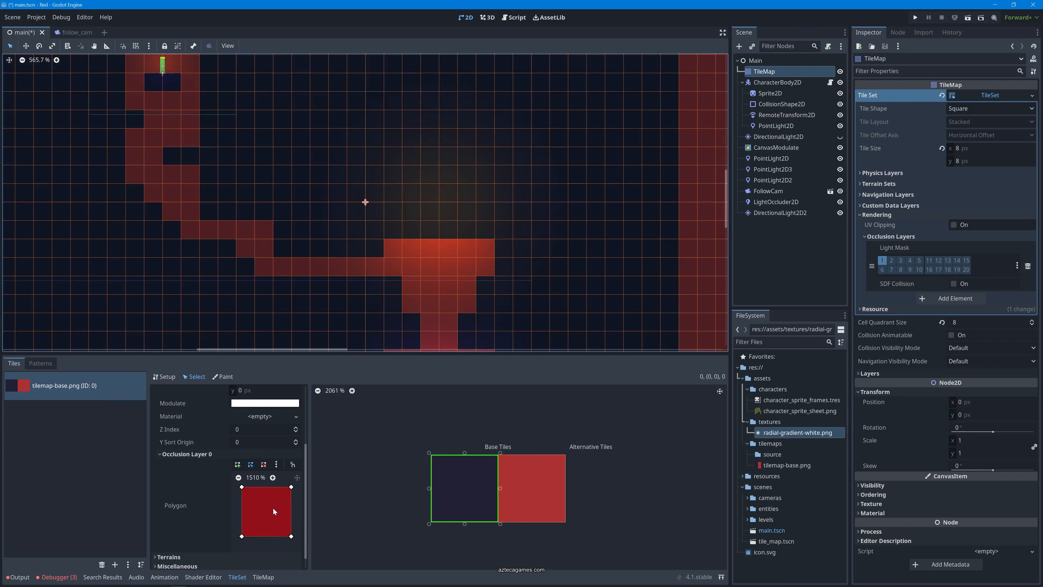
pyautogui.click(465, 498)
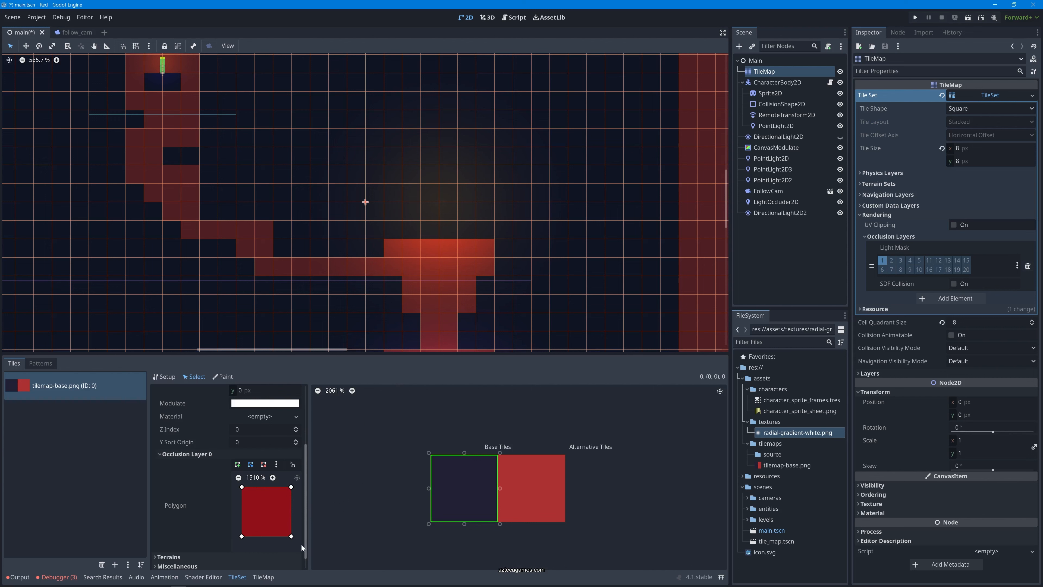
pyautogui.click(258, 510)
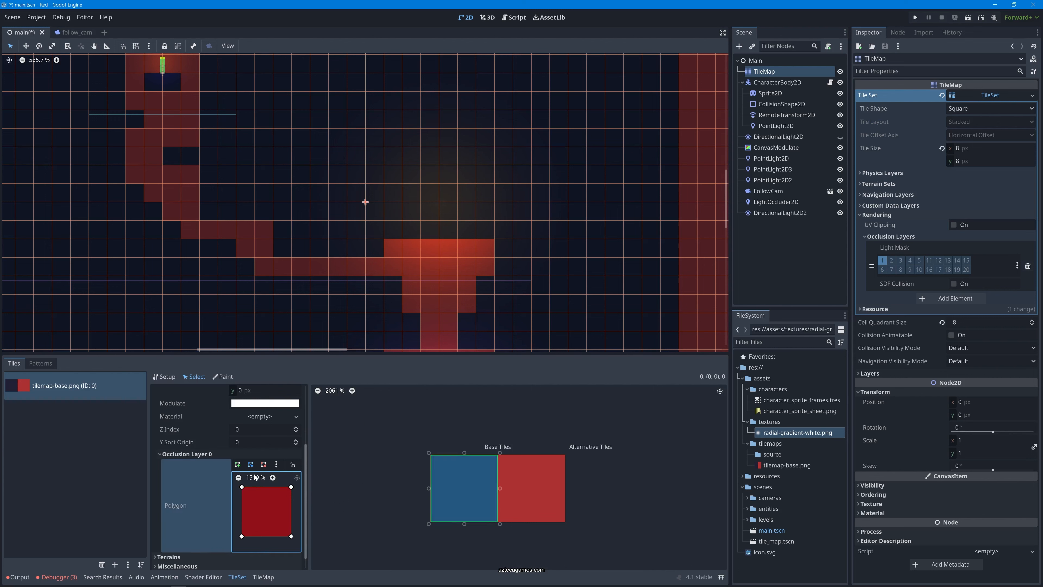
pyautogui.click(276, 464)
pyautogui.click(288, 487)
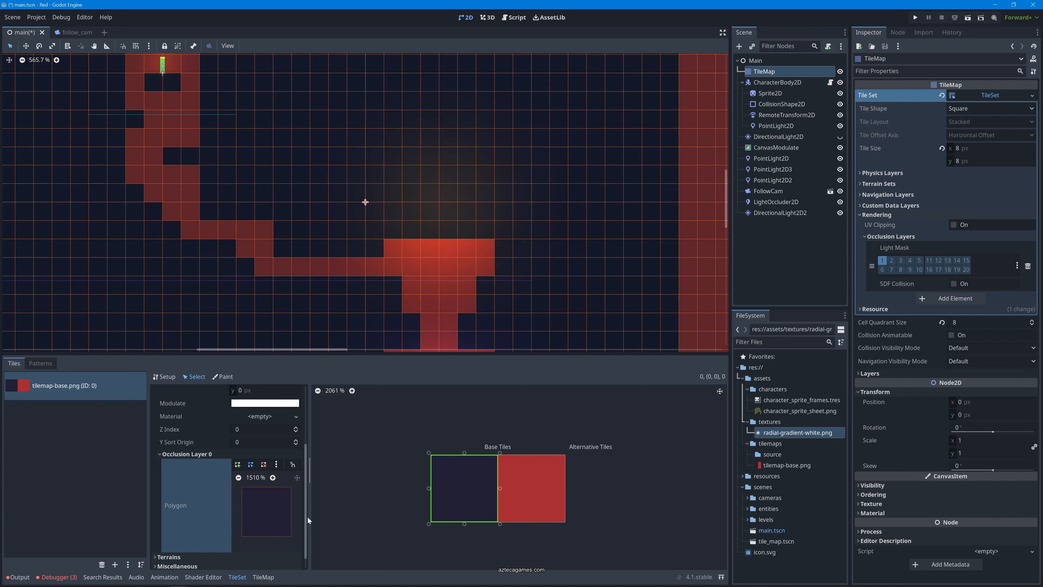
# Restore the default full-tile occlusion polygon on the dark base tile and clear it again
pyautogui.scroll(-1, 307, 519)
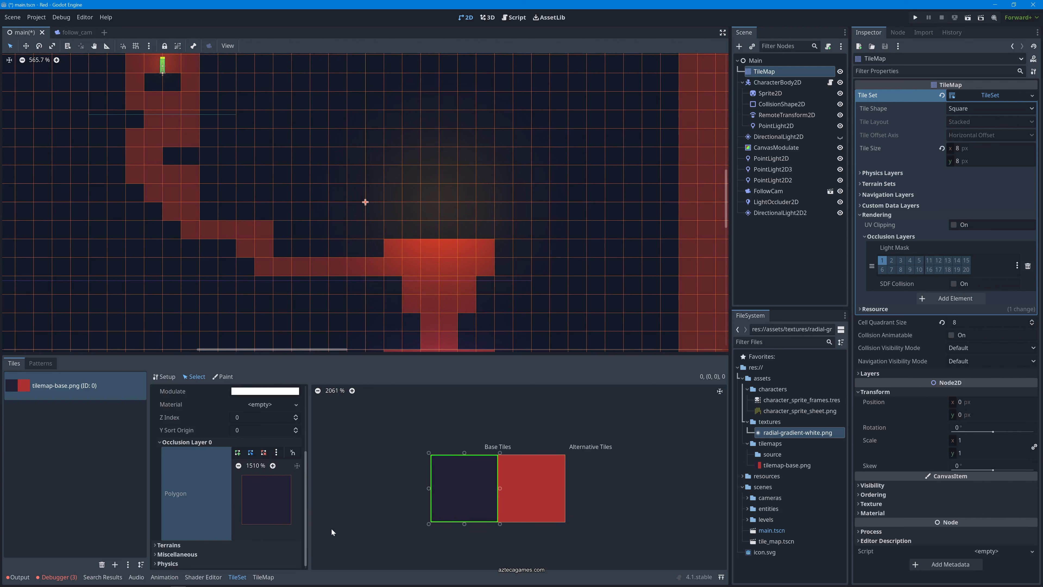
pyautogui.click(465, 488)
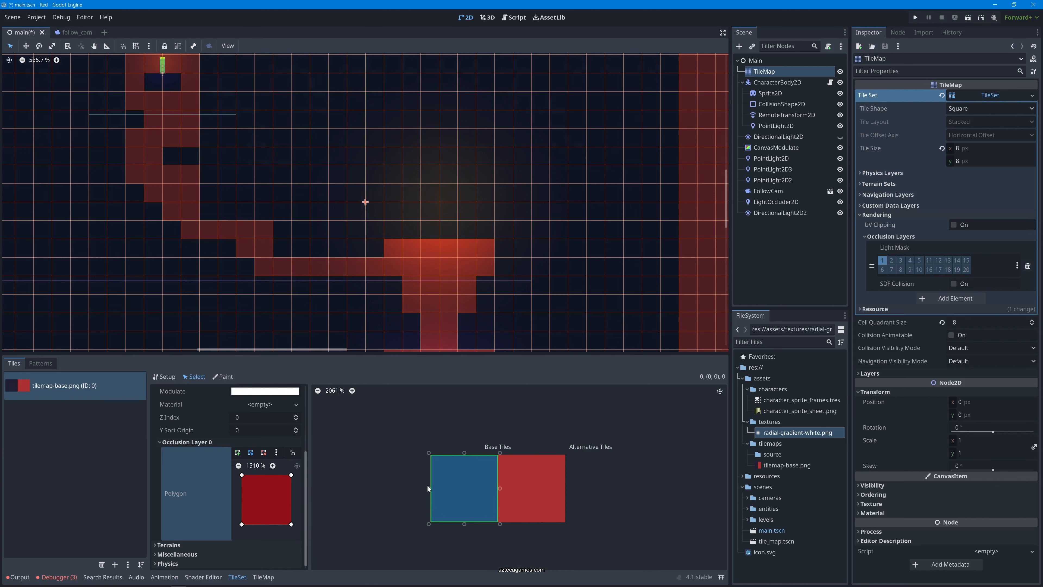
pyautogui.click(415, 485)
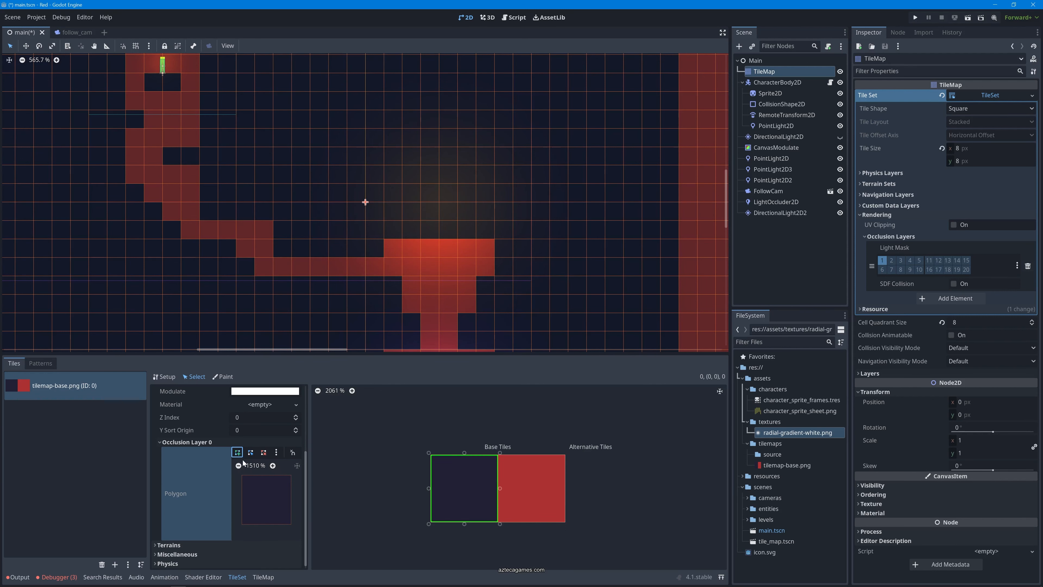
# Draw a closed custom occlusion polygon over the lower part of the dark tile, with its upper edge stepping up toward the right side
pyautogui.click(241, 502)
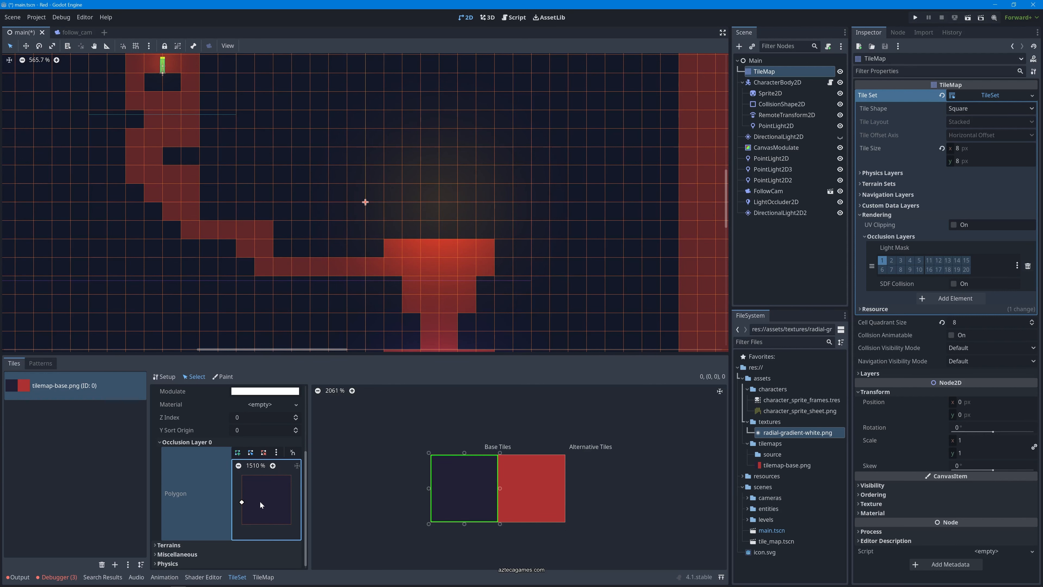
pyautogui.click(291, 492)
pyautogui.click(242, 502)
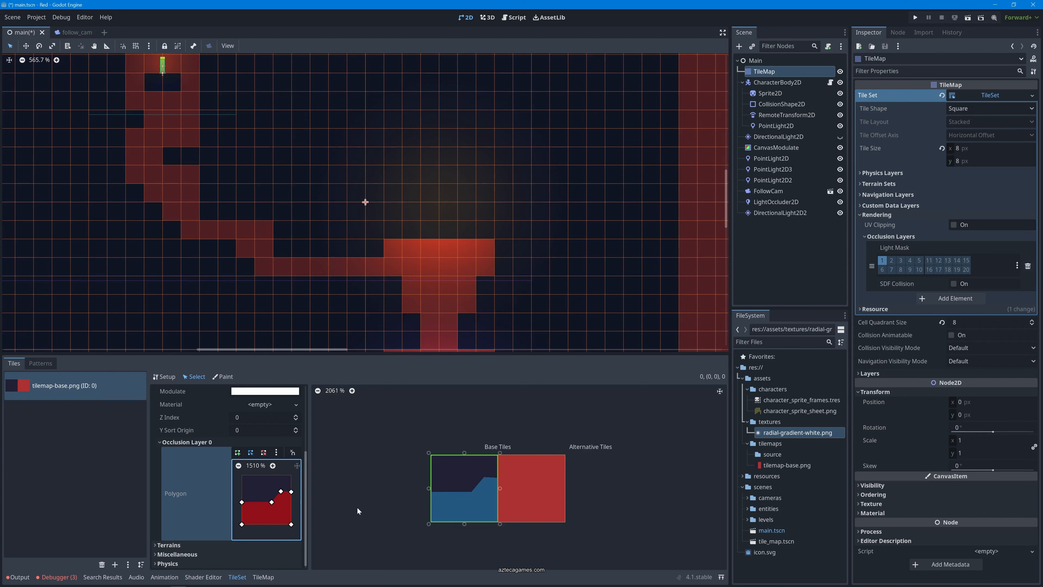
# Examine how the custom occlusion shape shades the dark tiles along the level's upper edge beside the red area
pyautogui.scroll(-6, 402, 255)
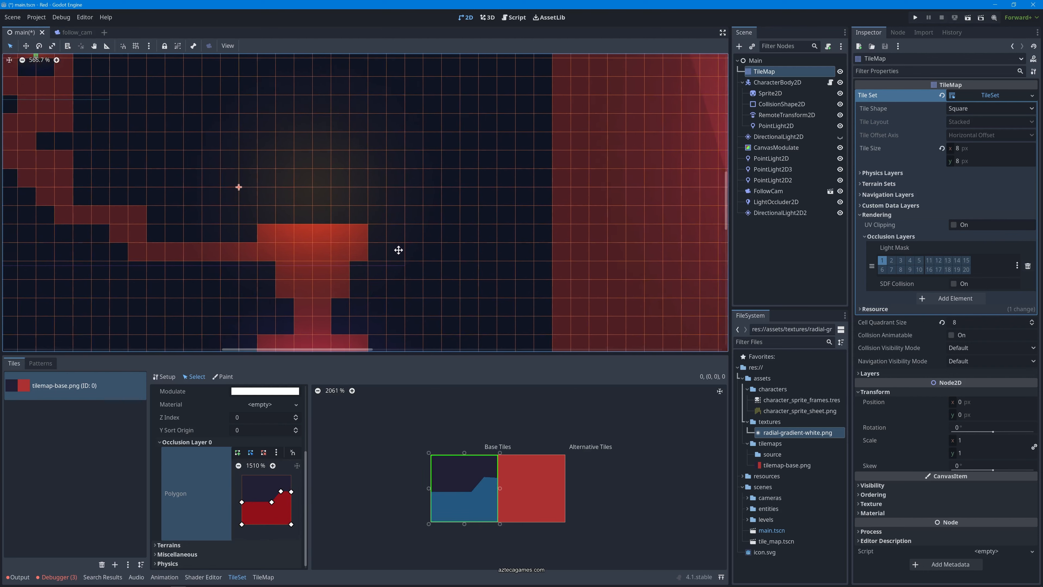
pyautogui.scroll(-4, 401, 257)
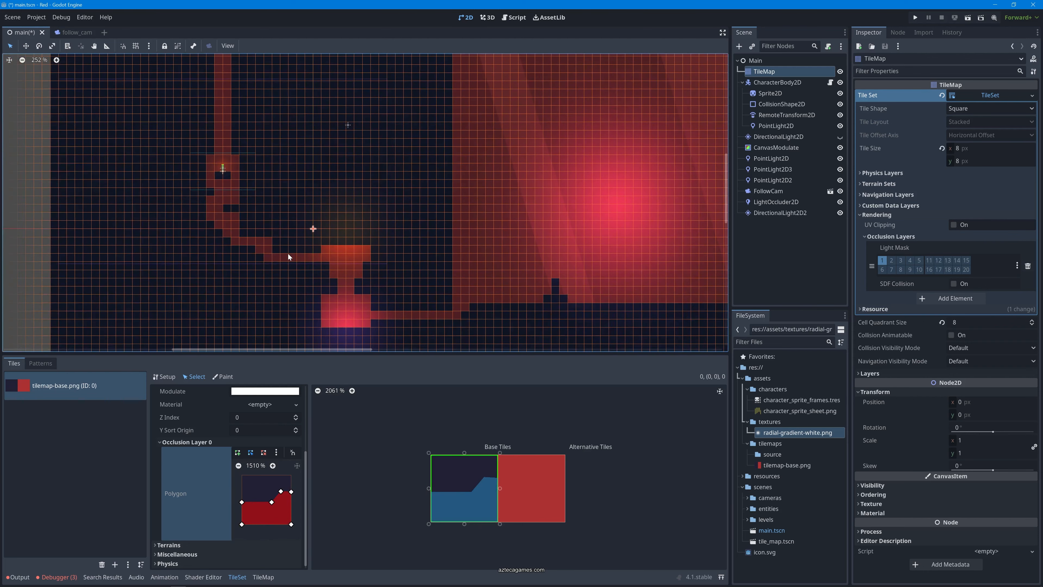
pyautogui.moveTo(267, 266); pyautogui.dragTo(368, 225, button='middle')
pyautogui.moveTo(564, 215); pyautogui.dragTo(468, 302, button='middle')
pyautogui.moveTo(467, 196); pyautogui.dragTo(470, 293, button='middle')
pyautogui.moveTo(470, 188); pyautogui.dragTo(475, 255, button='middle')
pyautogui.scroll(12, 462, 187)
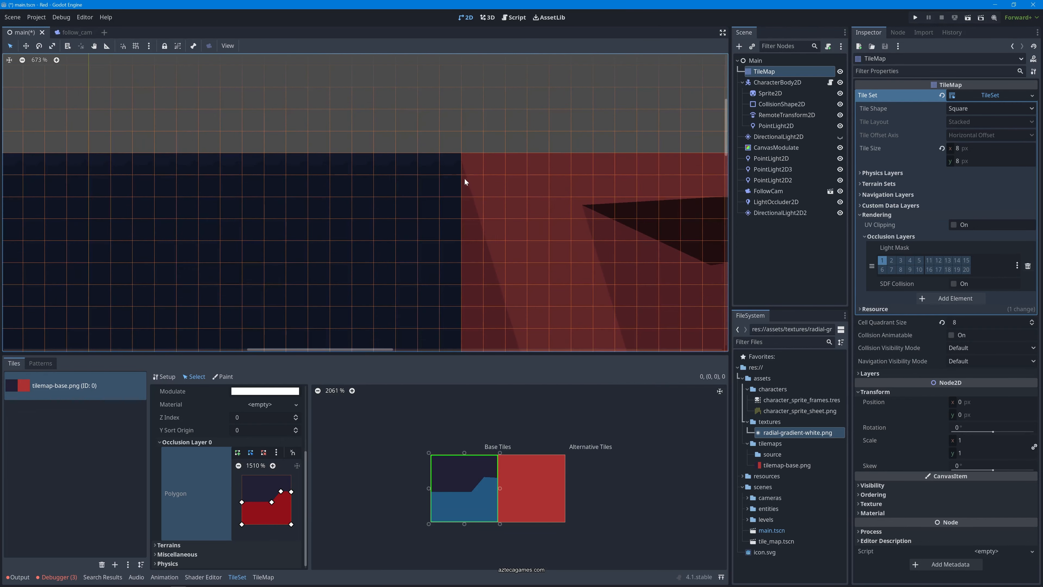
pyautogui.scroll(6, 453, 177)
pyautogui.moveTo(451, 163); pyautogui.dragTo(446, 273, button='middle')
pyautogui.scroll(11, 473, 248)
pyautogui.moveTo(436, 310); pyautogui.dragTo(468, 298, button='middle')
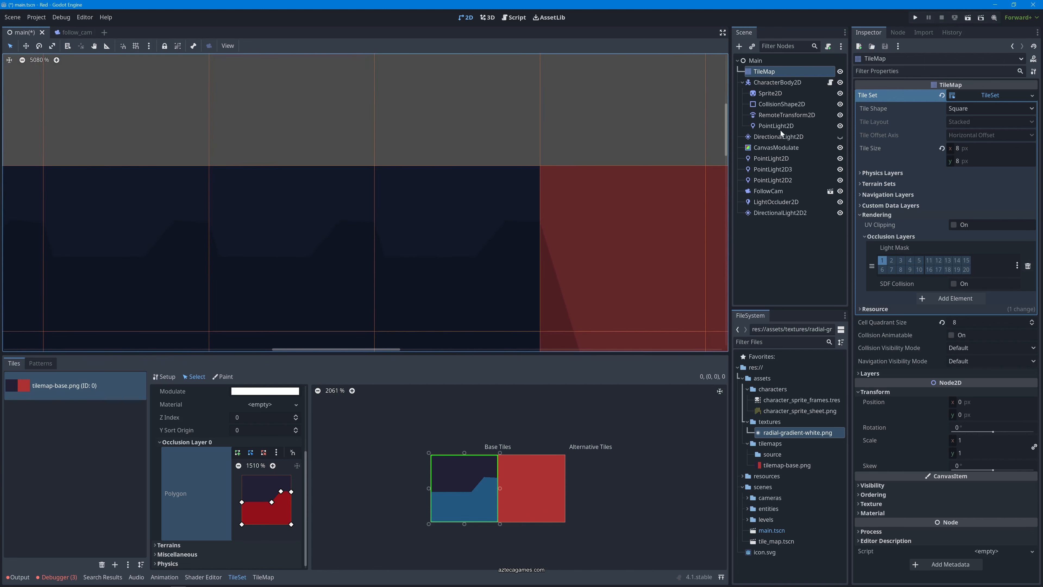
# Set the hidden DirectionalLight2D's rotation to about -63.4 degrees
pyautogui.click(774, 136)
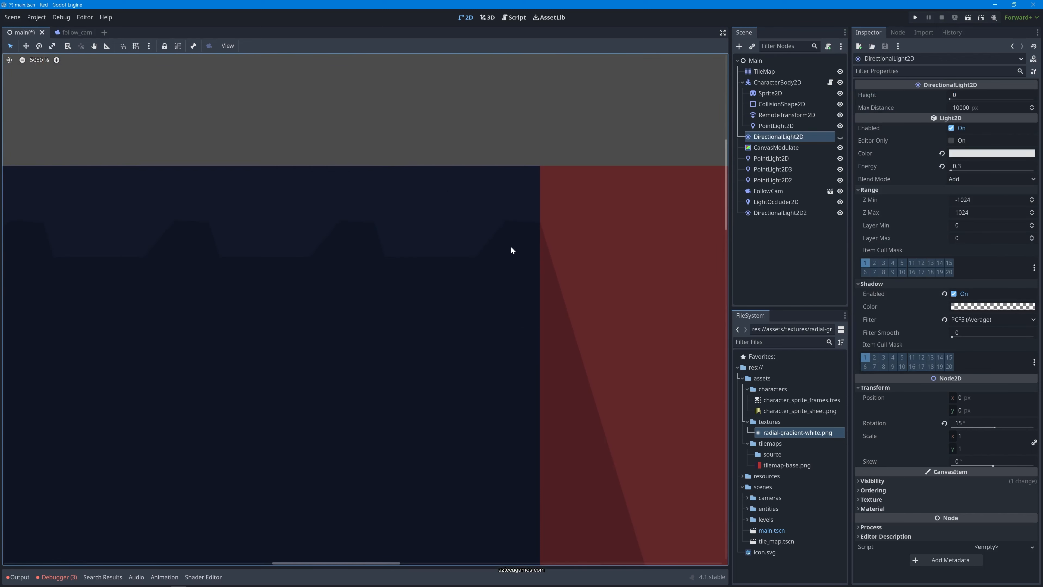
pyautogui.moveTo(626, 248); pyautogui.dragTo(492, 241, button='middle')
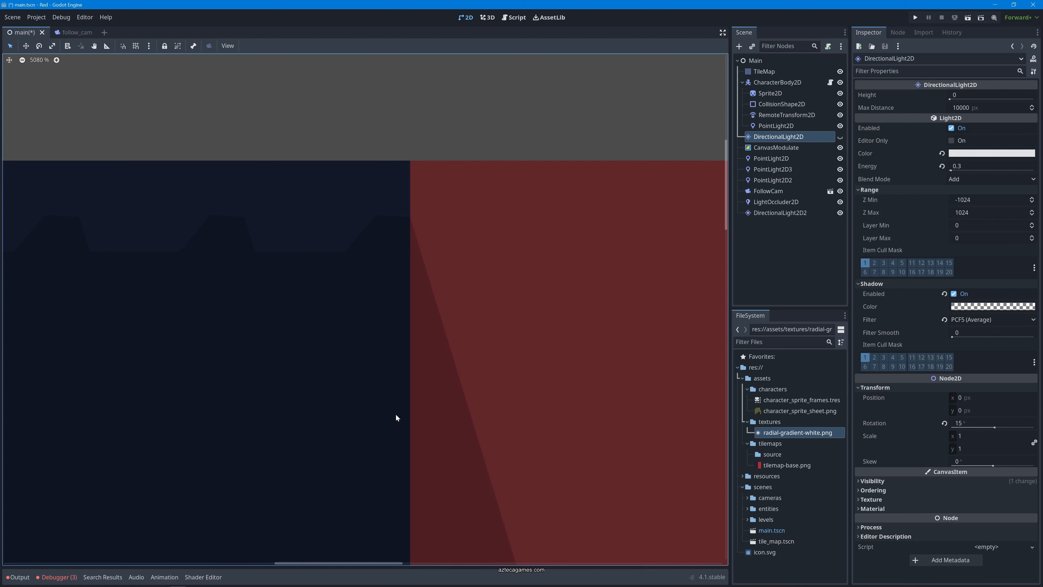
pyautogui.moveTo(395, 455); pyautogui.dragTo(423, 219, button='middle')
pyautogui.moveTo(354, 214); pyautogui.dragTo(404, 416, button='middle')
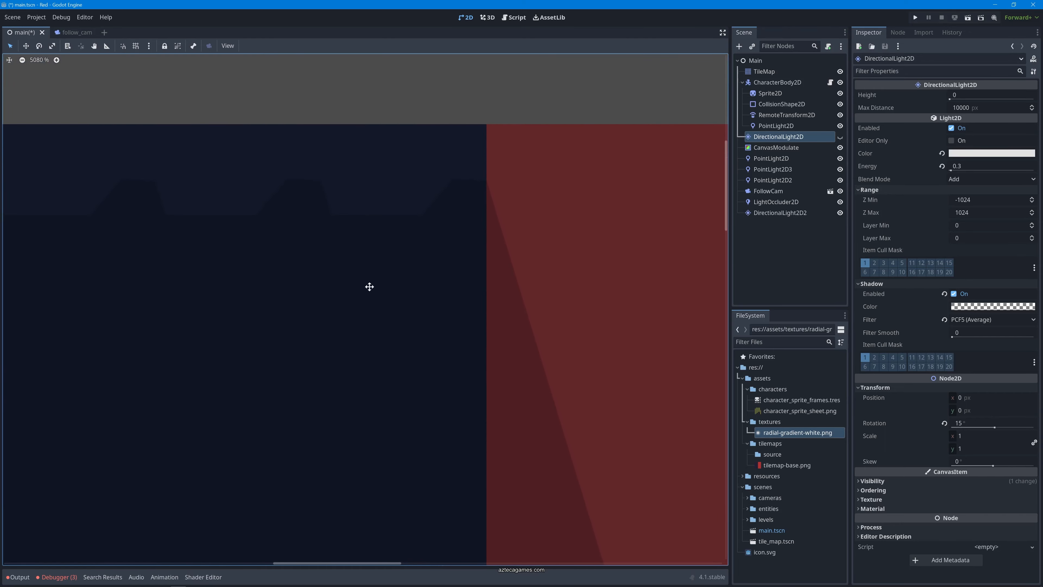
pyautogui.moveTo(369, 287); pyautogui.dragTo(360, 383, button='middle')
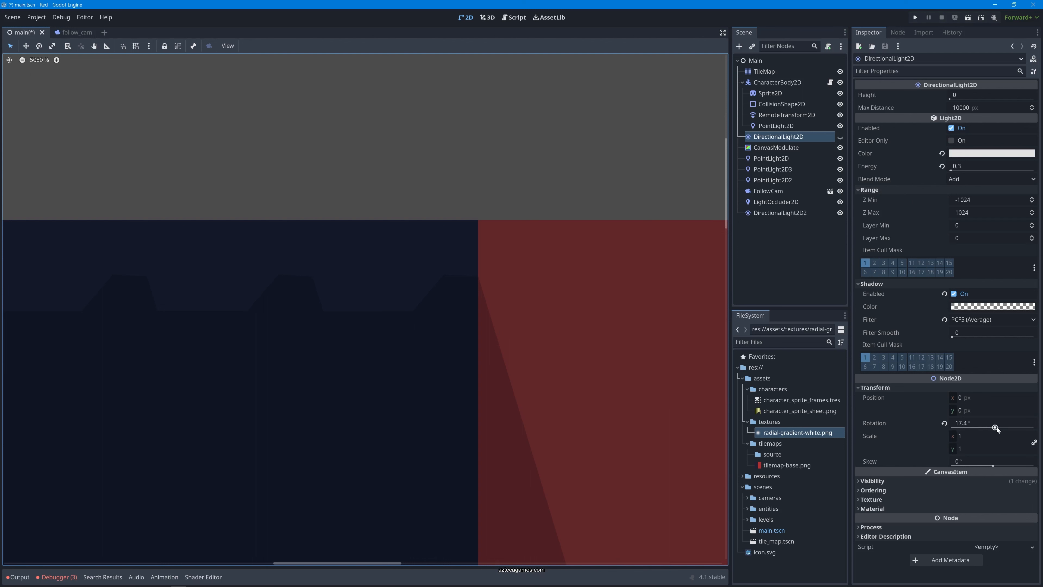
pyautogui.moveTo(997, 427); pyautogui.dragTo(995, 430)
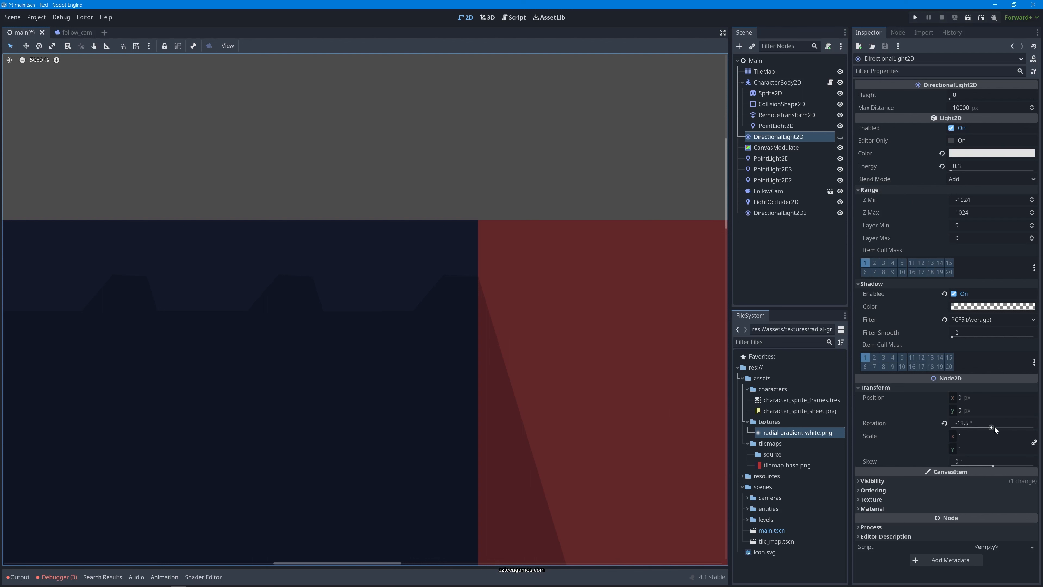
pyautogui.click(777, 249)
pyautogui.click(779, 139)
pyautogui.moveTo(621, 358); pyautogui.dragTo(505, 254, button='middle')
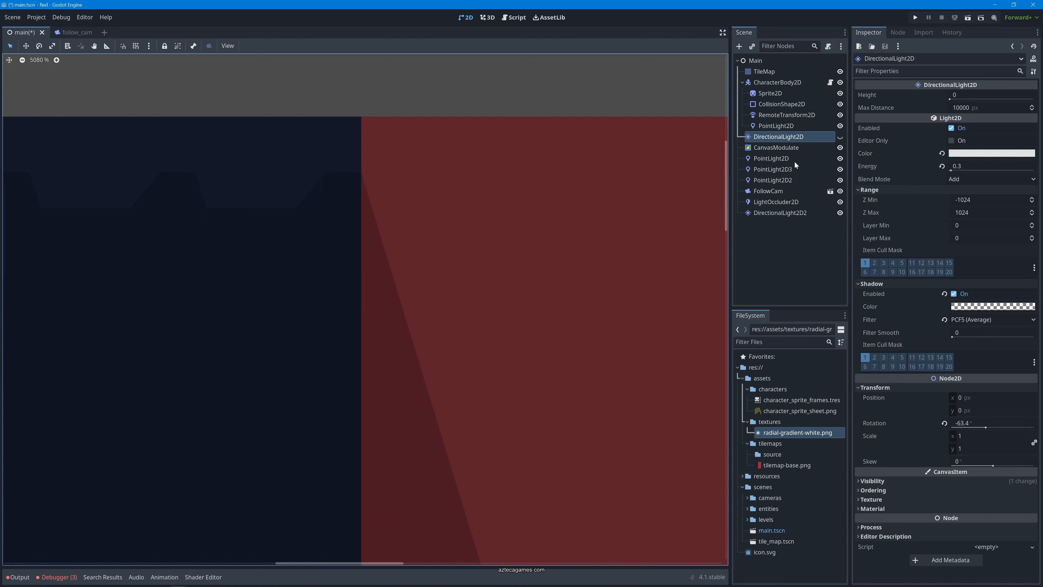
# Rotate DirectionalLight2D2 to about -90.7 degrees and back to about -28.9 degrees
pyautogui.click(786, 215)
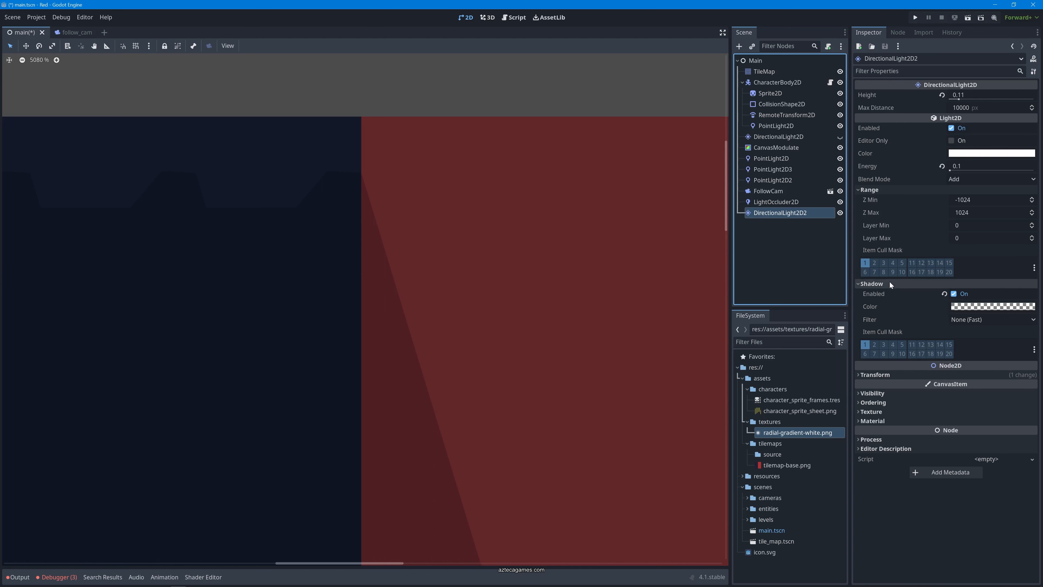
pyautogui.click(885, 373)
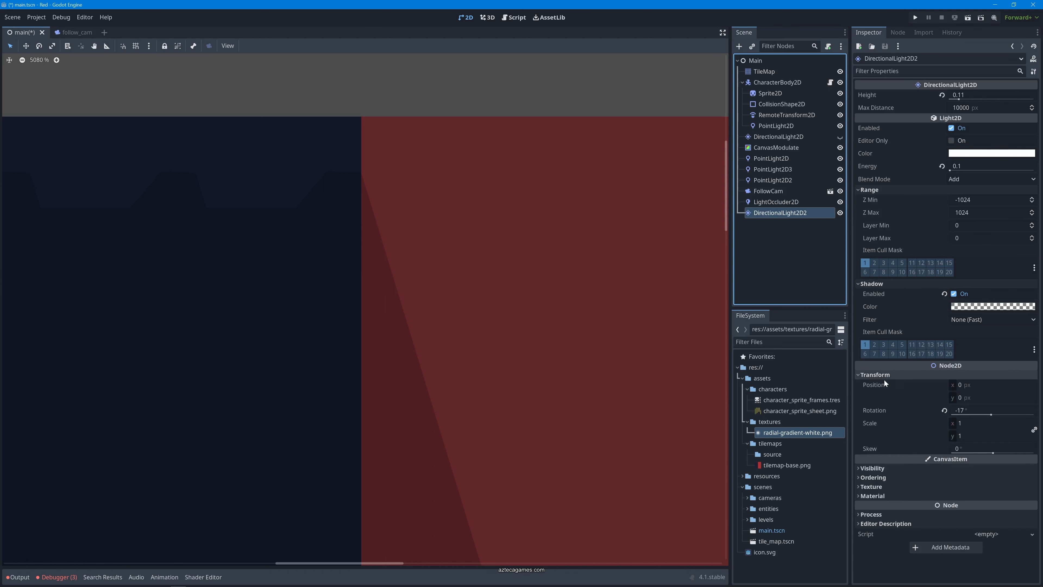
pyautogui.moveTo(990, 415); pyautogui.dragTo(982, 419)
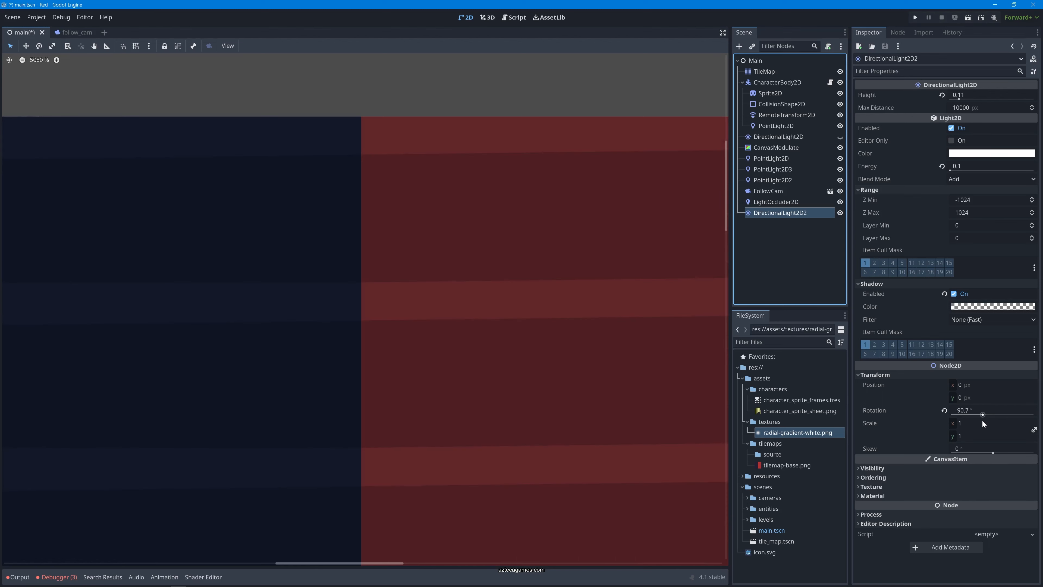
pyautogui.moveTo(982, 420); pyautogui.dragTo(989, 422)
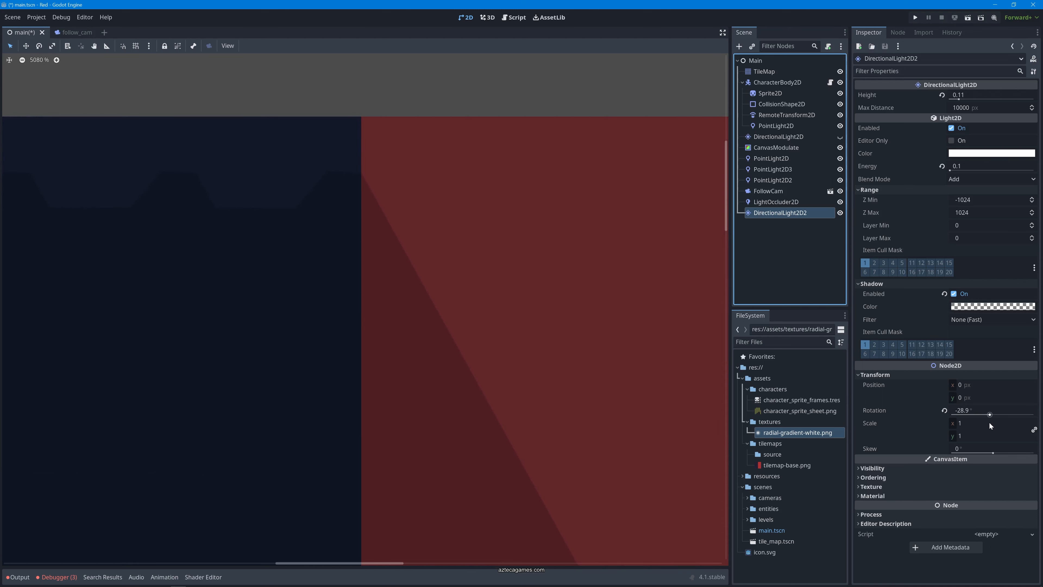
# Examine the directional shadows from the level's upper edge down through the red area to the stepped pillar on the floor
pyautogui.scroll(-4, 510, 268)
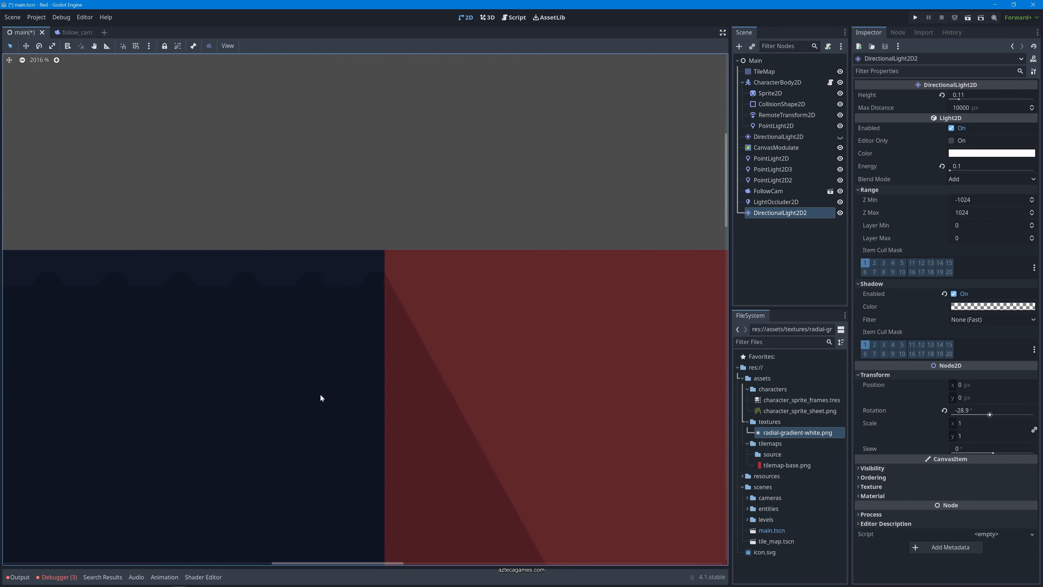
pyautogui.scroll(-5, 392, 299)
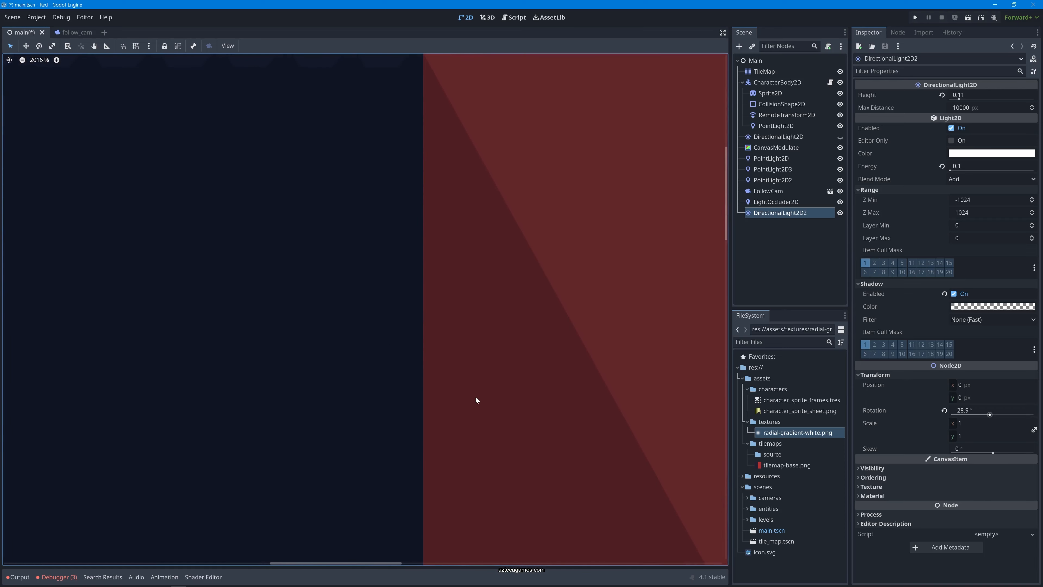
pyautogui.scroll(-6, 474, 398)
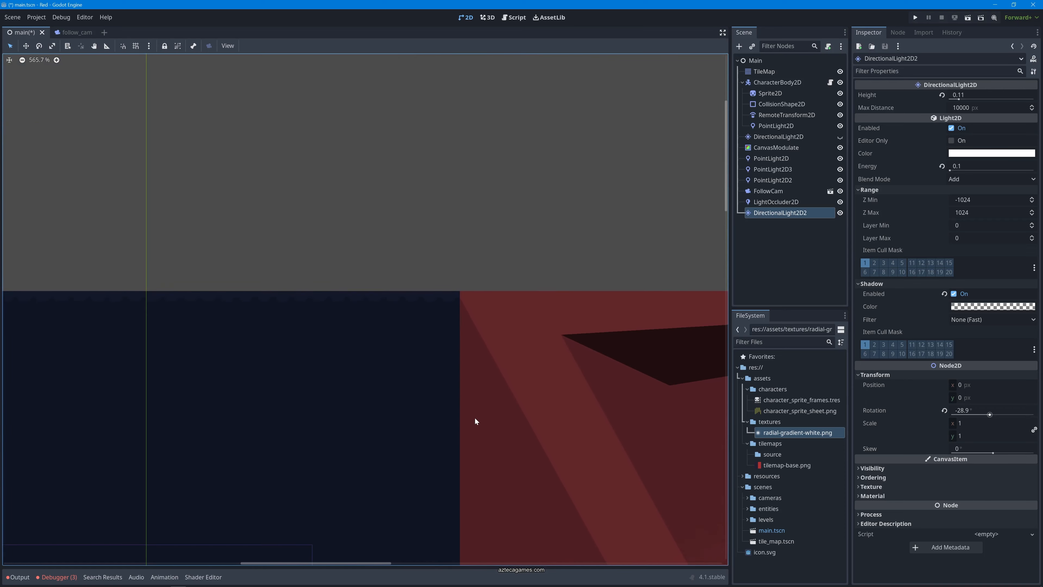
pyautogui.moveTo(497, 452); pyautogui.dragTo(415, 275, button='middle')
pyautogui.moveTo(570, 415); pyautogui.dragTo(452, 209, button='middle')
pyautogui.moveTo(491, 460); pyautogui.dragTo(432, 215, button='middle')
pyautogui.moveTo(509, 348); pyautogui.dragTo(371, 318, button='middle')
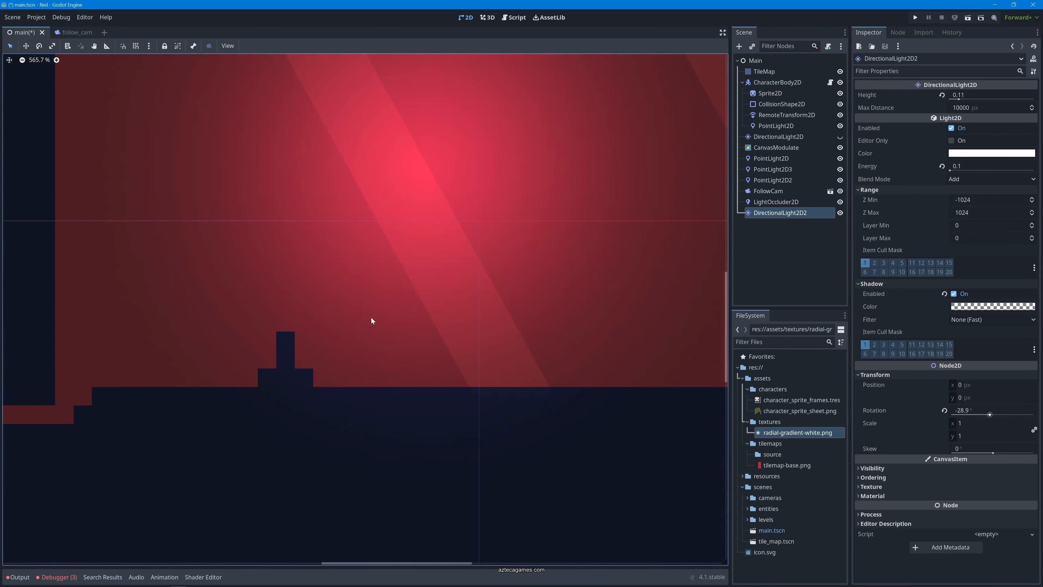
pyautogui.moveTo(211, 360); pyautogui.dragTo(311, 342, button='middle')
pyautogui.moveTo(379, 343); pyautogui.dragTo(439, 352, button='middle')
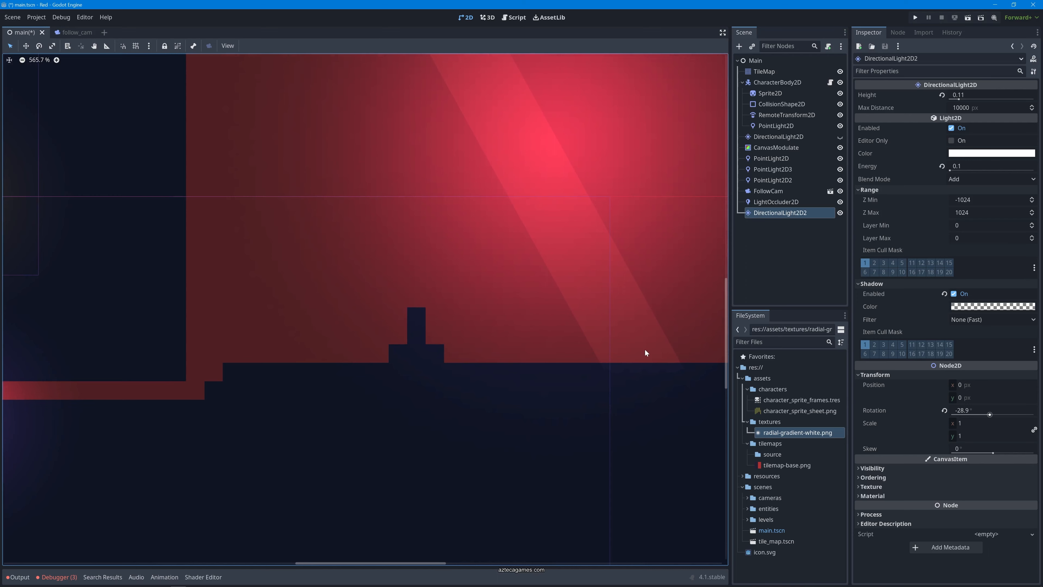
# Move the 3×3 block of TileMap cells containing the small stepped pillar 12 tiles to the right along the floor
pyautogui.click(753, 260)
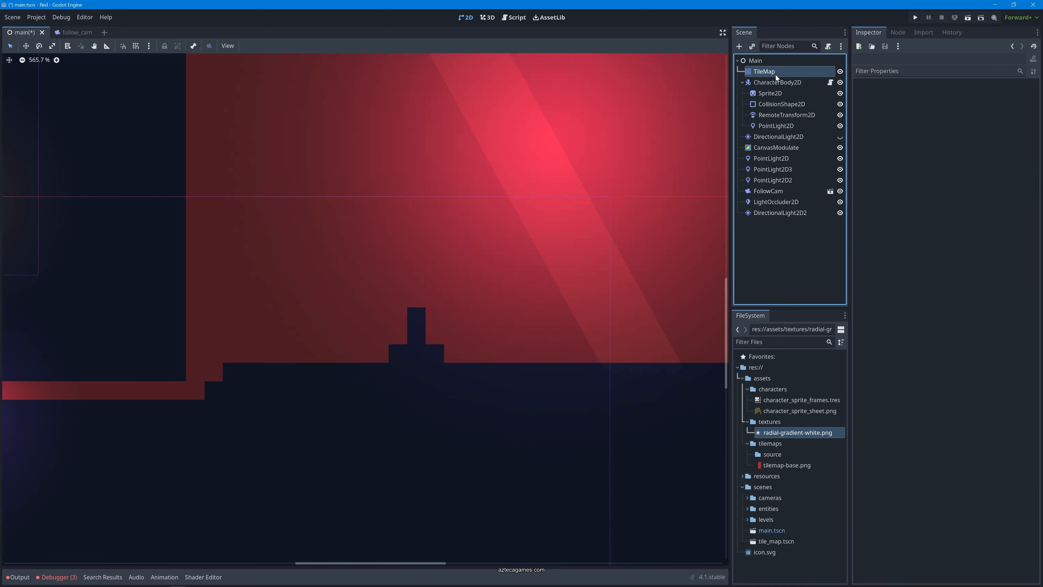
pyautogui.click(764, 71)
pyautogui.moveTo(340, 282); pyautogui.dragTo(300, 208, button='middle')
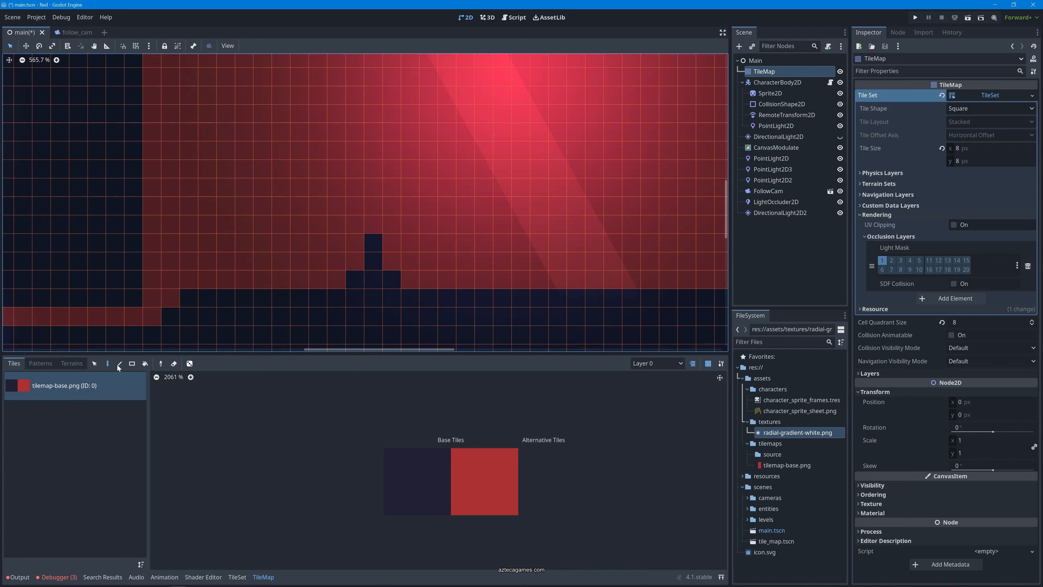
pyautogui.click(94, 363)
pyautogui.click(421, 460)
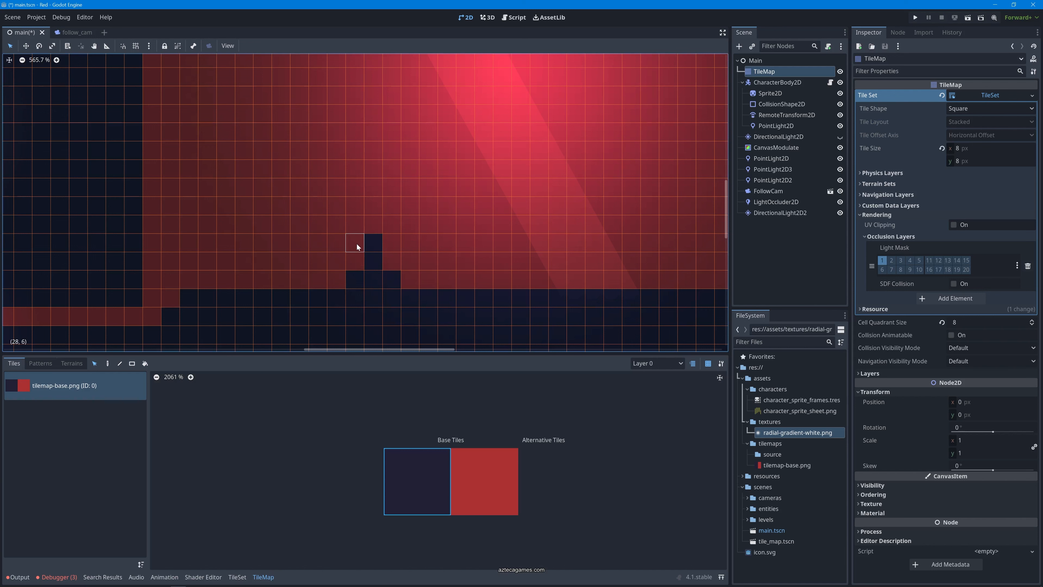
pyautogui.moveTo(357, 247); pyautogui.dragTo(600, 283)
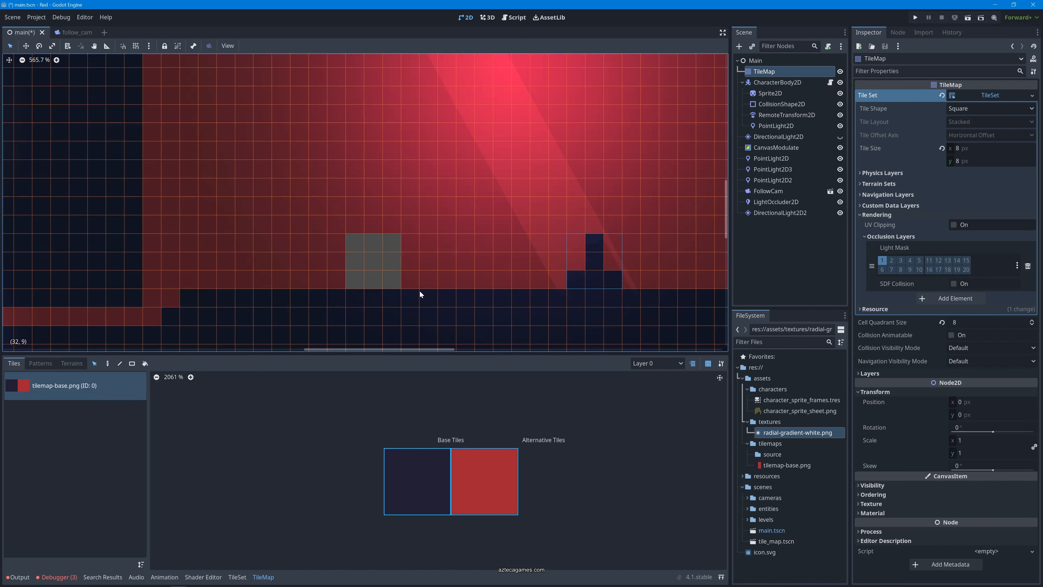
# Paint red base tiles over the empty 3×3 gap at the pillar's original spot
pyautogui.click(489, 482)
pyautogui.click(108, 364)
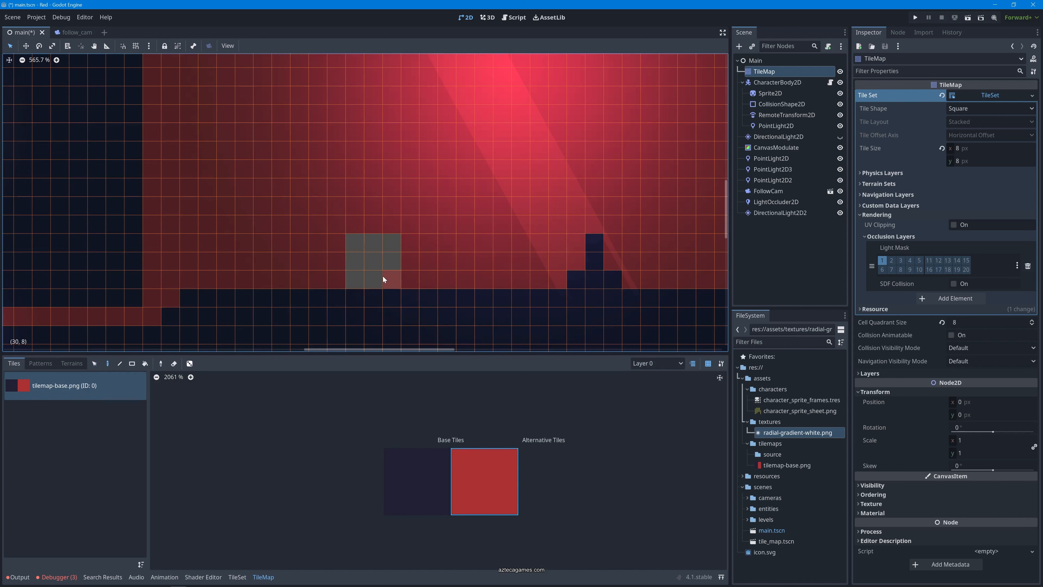
pyautogui.moveTo(383, 279)
pyautogui.mouseDown()
pyautogui.moveTo(359, 247)
pyautogui.moveTo(349, 275)
pyautogui.moveTo(374, 261)
pyautogui.mouseUp()
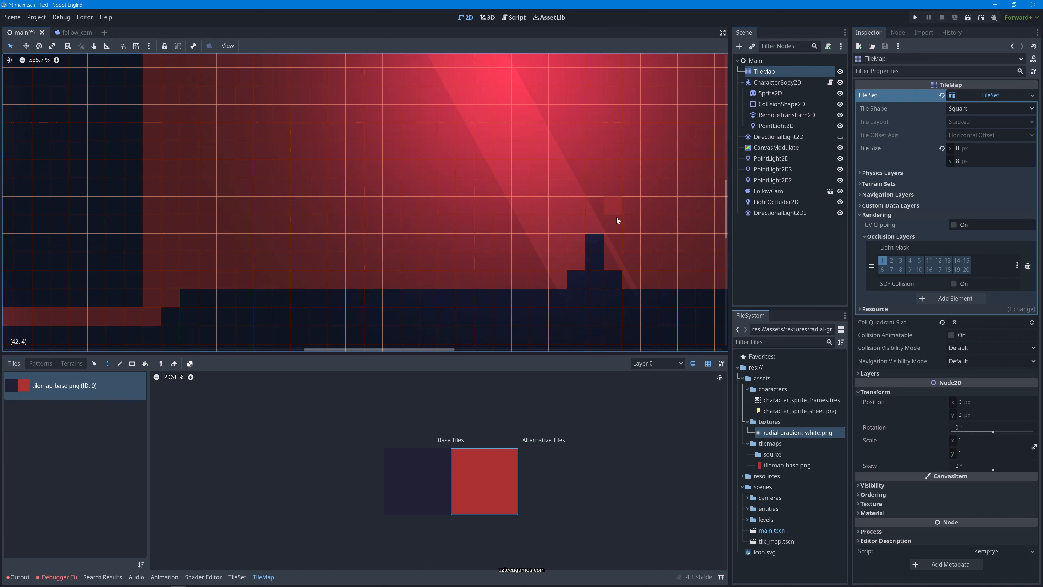
# Reset the dark base tile's Occlusion Layer 0 polygon to the full tile square and view the pillar without the TileMap grid
pyautogui.click(780, 275)
pyautogui.moveTo(612, 275); pyautogui.dragTo(514, 329, button='middle')
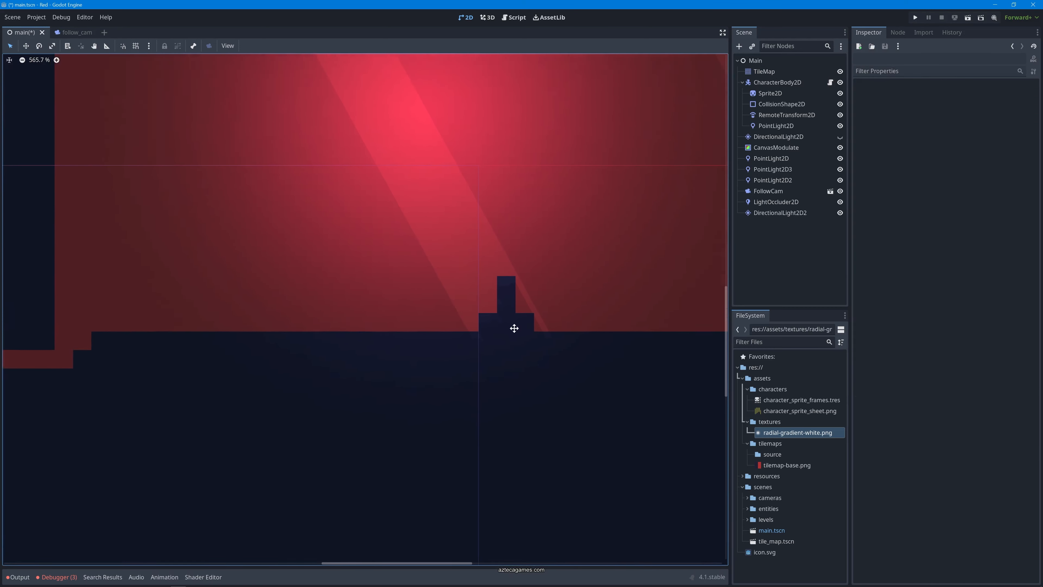
pyautogui.scroll(1, 514, 329)
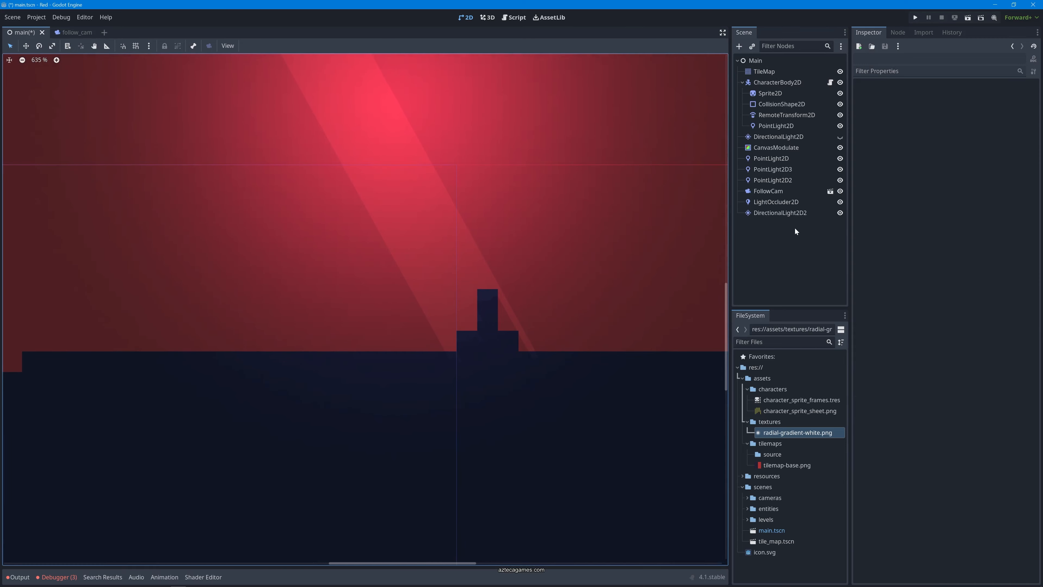
pyautogui.click(762, 72)
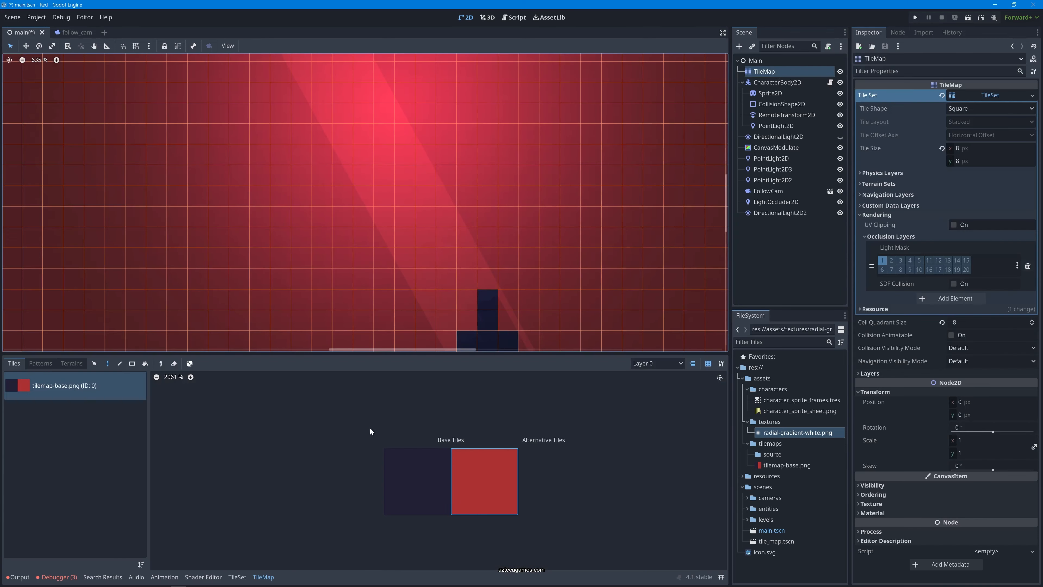
pyautogui.click(233, 580)
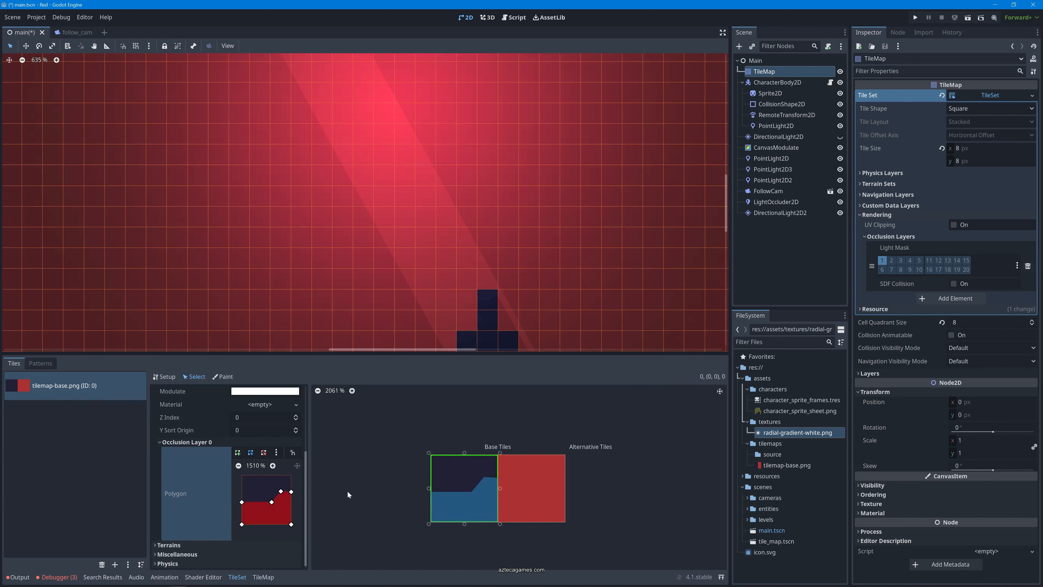
pyautogui.press('f')
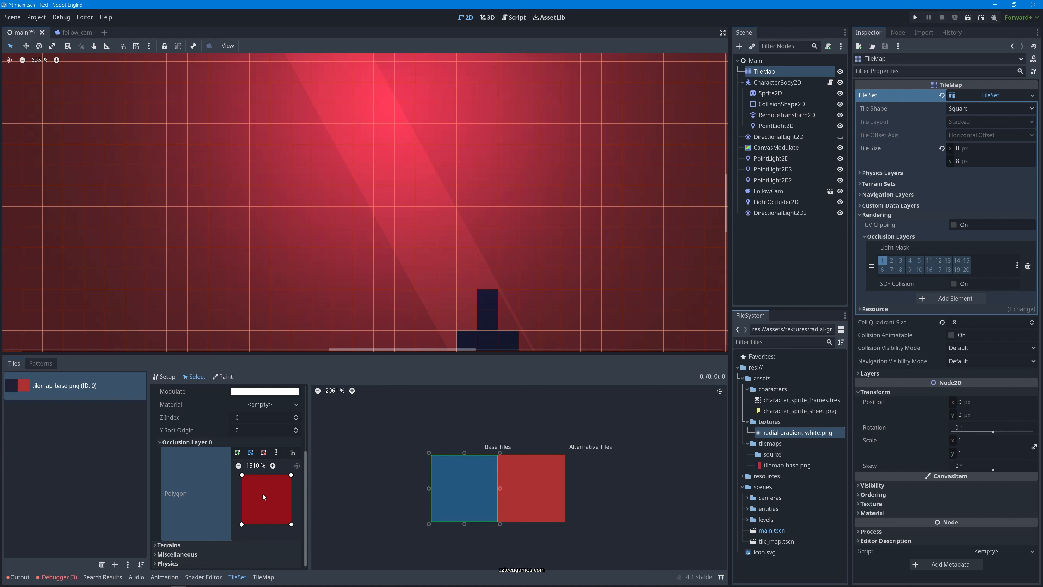
pyautogui.moveTo(458, 489); pyautogui.dragTo(429, 495, button='middle')
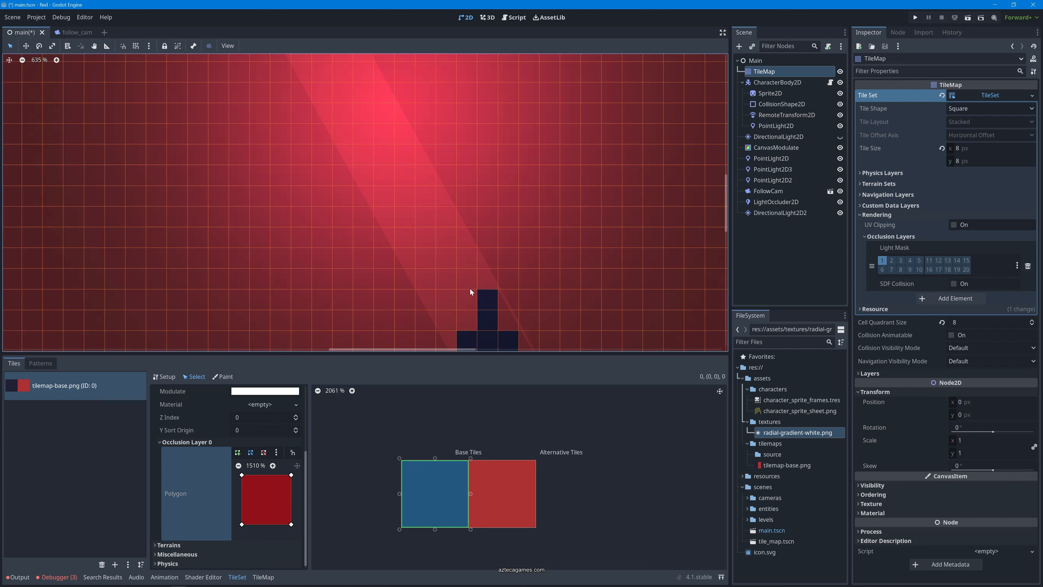
pyautogui.moveTo(469, 290); pyautogui.dragTo(421, 197, button='middle')
pyautogui.click(622, 228)
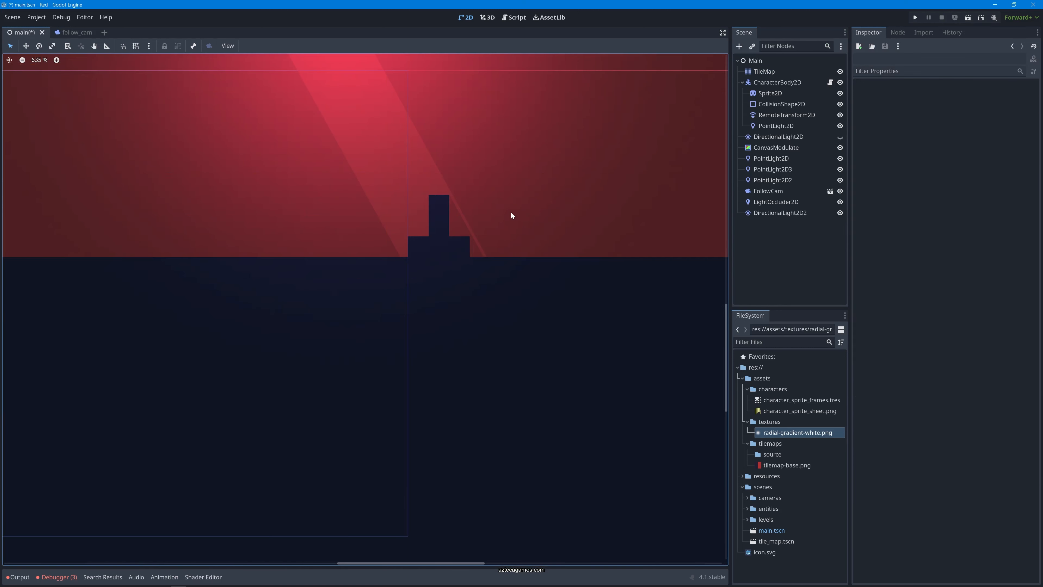
# Run the project to check the lighting while jumping on the starting platform, and return to the Godot editor
pyautogui.press('F5')
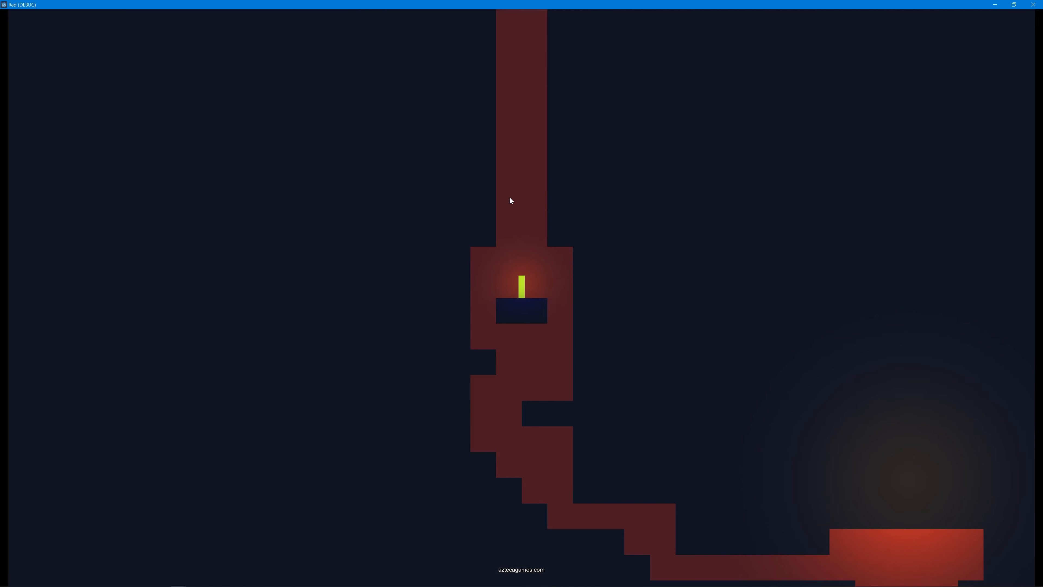
pyautogui.press('space')
pyautogui.press('space')
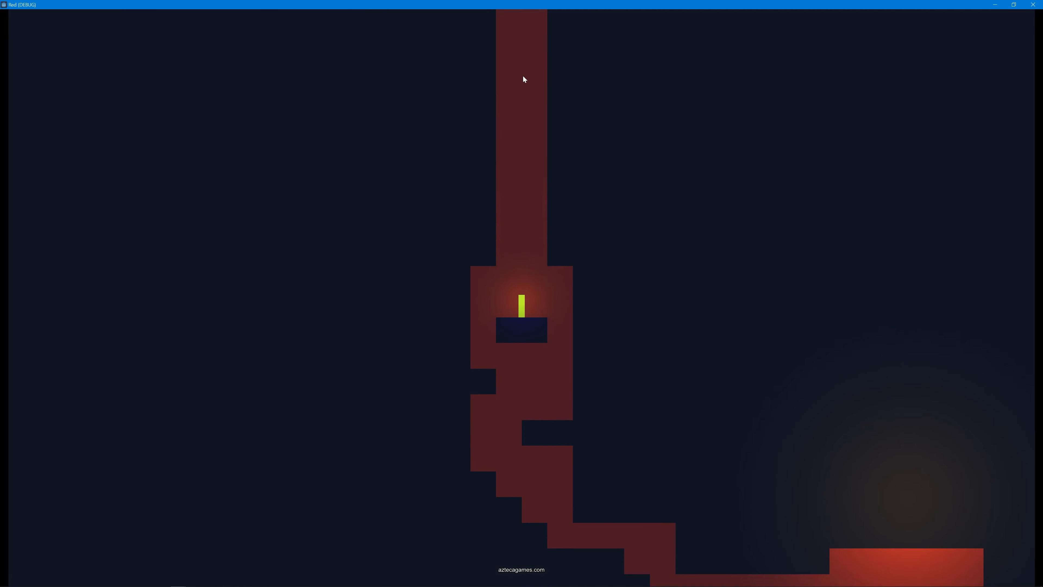
pyautogui.press('space')
pyautogui.press('space')
pyautogui.hotkey('alt', 'Tab')
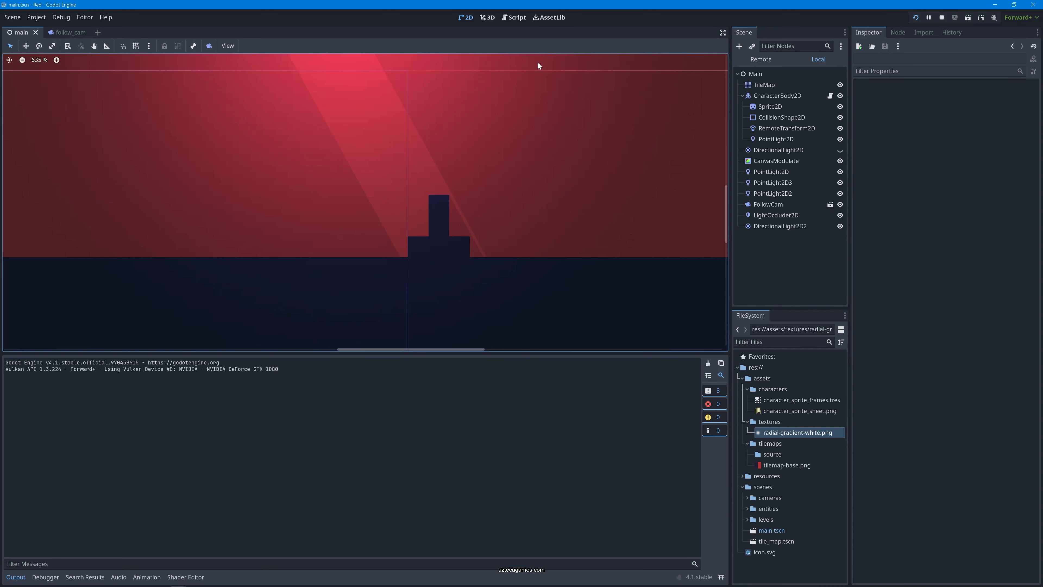
# Extend the two-tile-wide shaft above the character to the level's upper edge with a 2×9 rectangle of red base tiles
pyautogui.moveTo(54, 240); pyautogui.dragTo(316, 271, button='middle')
pyautogui.scroll(-20, 289, 256)
pyautogui.moveTo(119, 162); pyautogui.dragTo(338, 252, button='middle')
pyautogui.moveTo(308, 203); pyautogui.dragTo(371, 222, button='middle')
pyautogui.scroll(8, 374, 223)
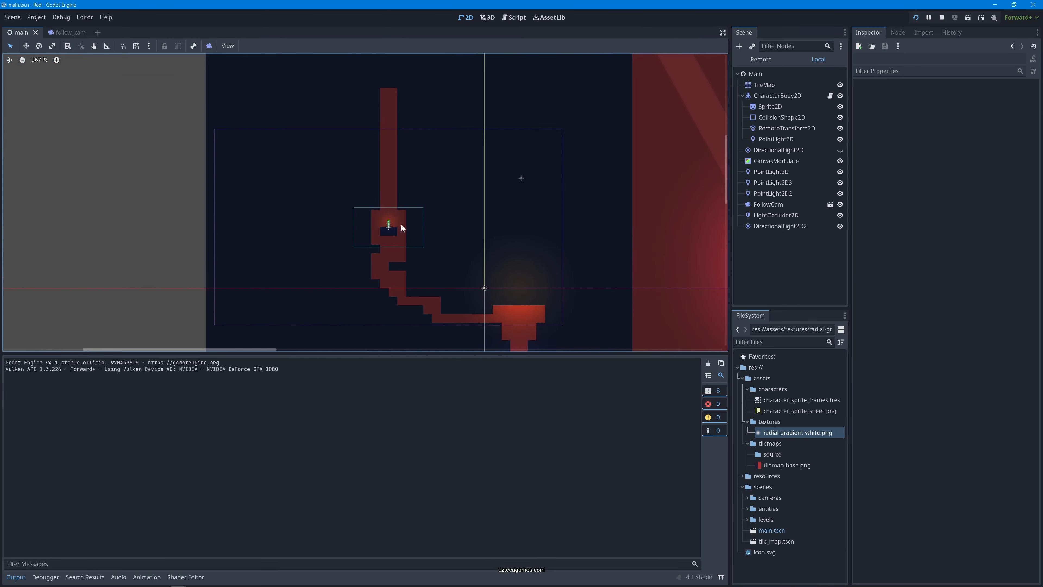
pyautogui.scroll(4, 409, 223)
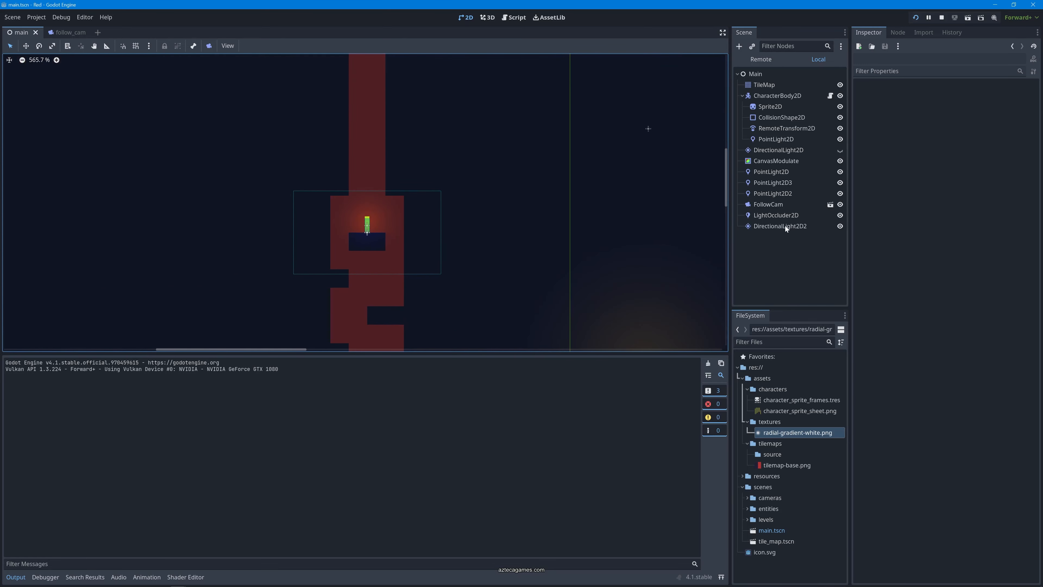
pyautogui.moveTo(393, 161); pyautogui.dragTo(445, 297, button='middle')
pyautogui.moveTo(437, 167)
pyautogui.mouseDown(button='middle')
pyautogui.moveTo(440, 334)
pyautogui.moveTo(417, 215)
pyautogui.moveTo(403, 210)
pyautogui.mouseUp(button='middle')
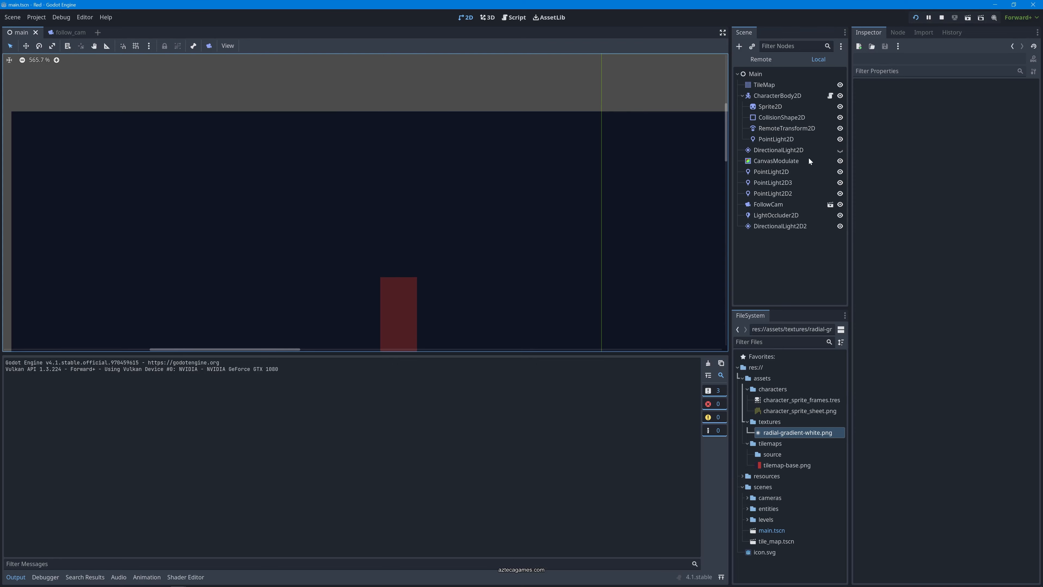
pyautogui.click(771, 85)
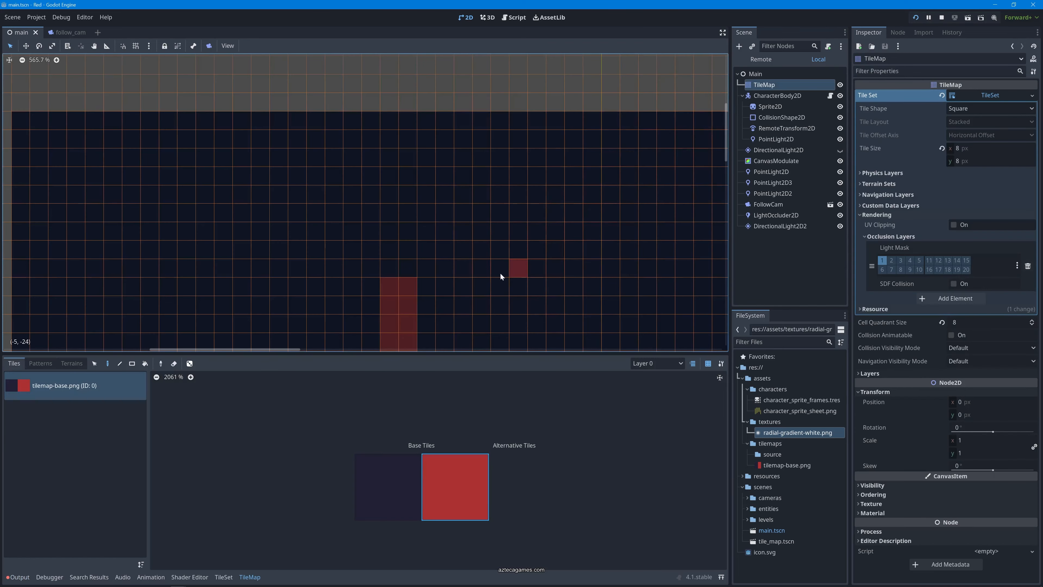
pyautogui.moveTo(445, 354); pyautogui.dragTo(452, 403)
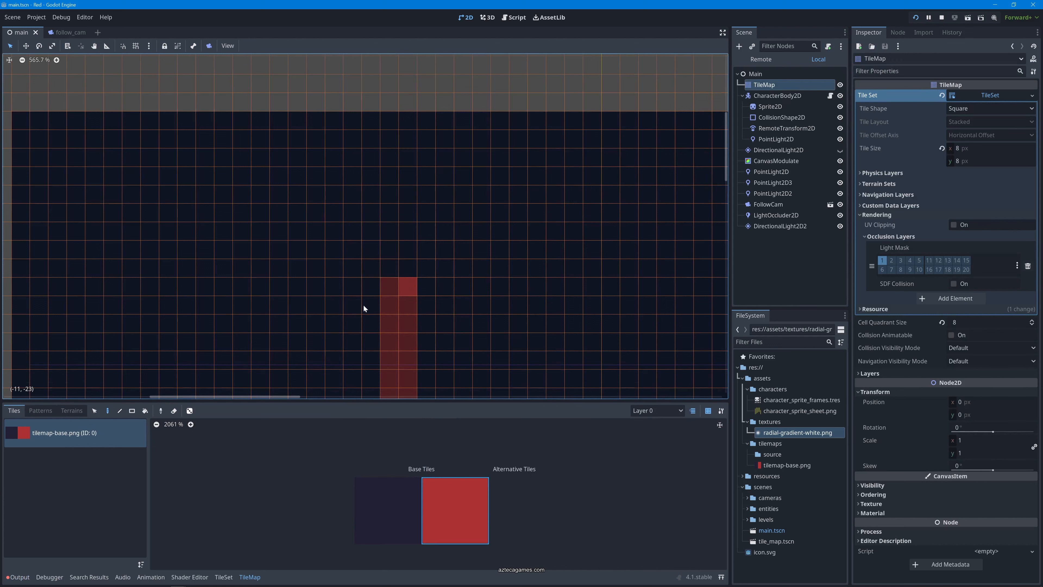
pyautogui.click(131, 410)
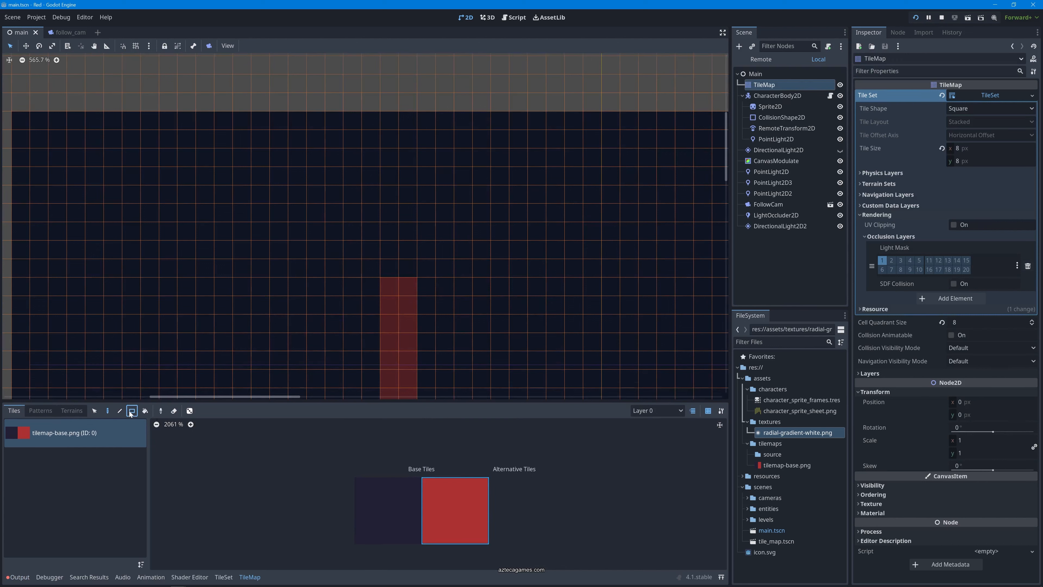
pyautogui.moveTo(388, 273); pyautogui.dragTo(411, 222)
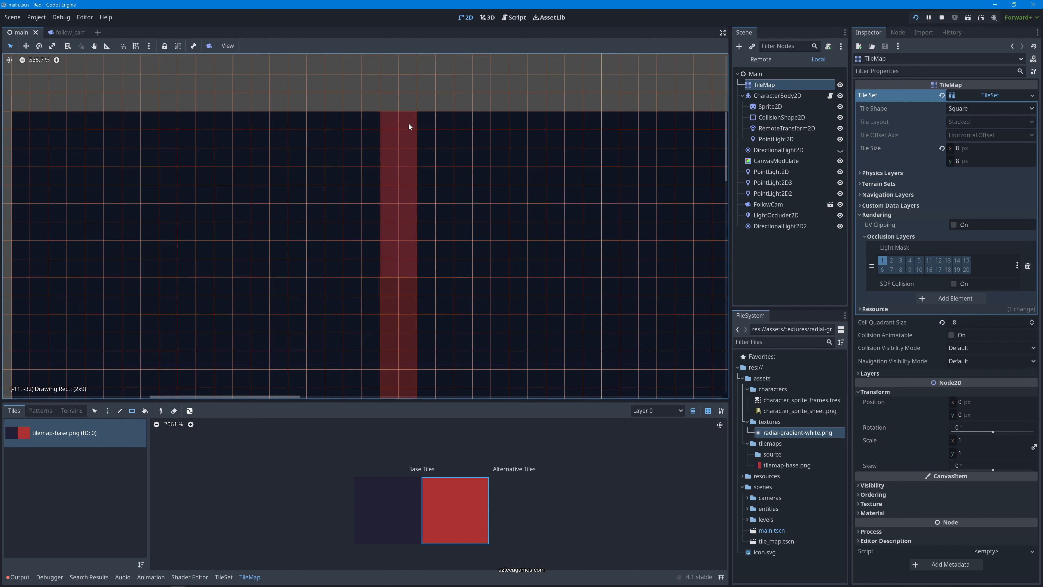
pyautogui.moveTo(409, 122); pyautogui.dragTo(408, 121)
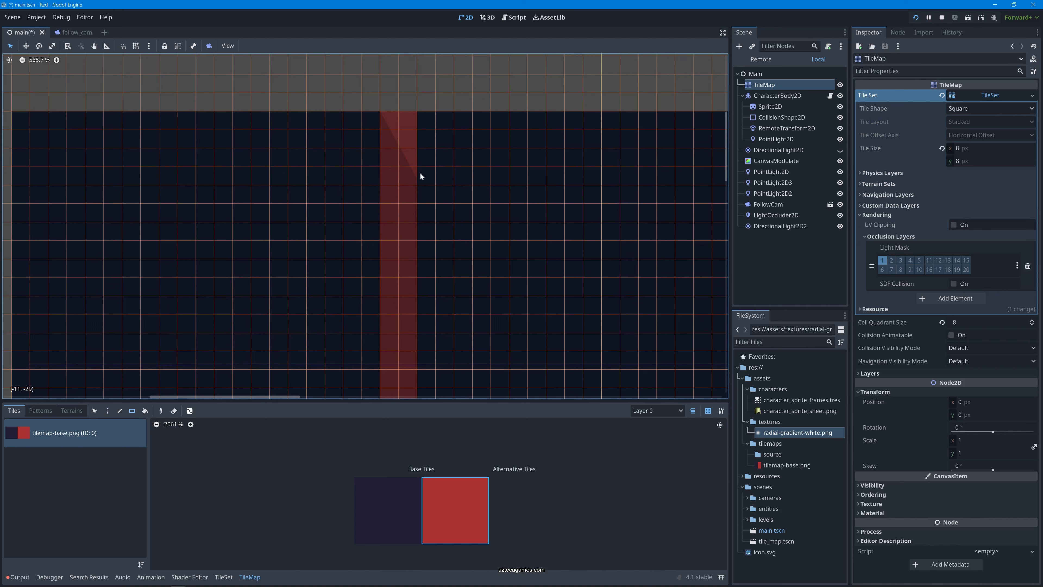
# Rotate DirectionalLight2D2 to about -2.8 degrees so its light falls down the extended shaft
pyautogui.moveTo(430, 289); pyautogui.dragTo(415, 236, button='middle')
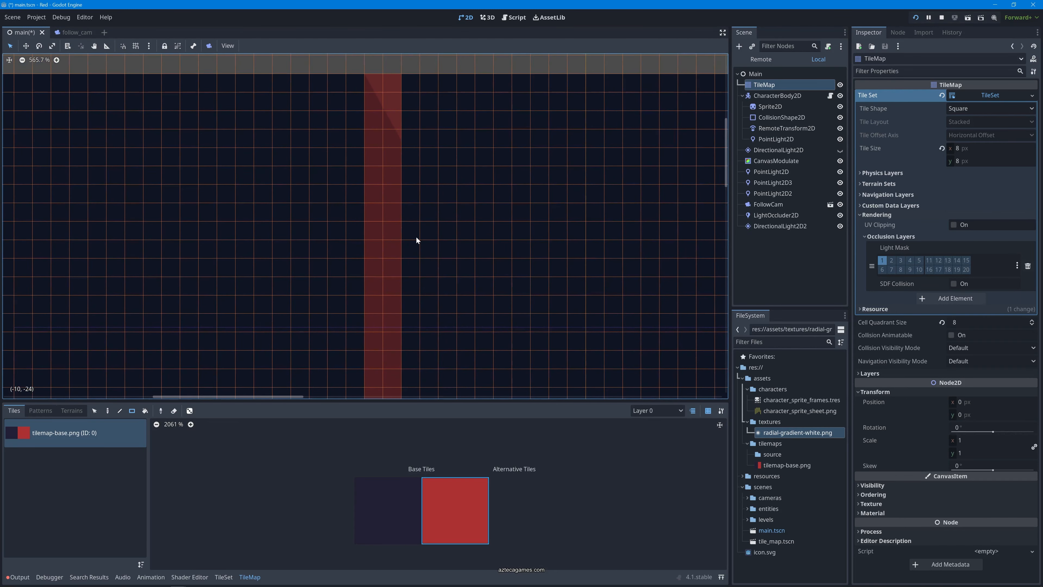
pyautogui.scroll(-1, 546, 299)
pyautogui.scroll(-3, 545, 298)
pyautogui.scroll(1, 538, 282)
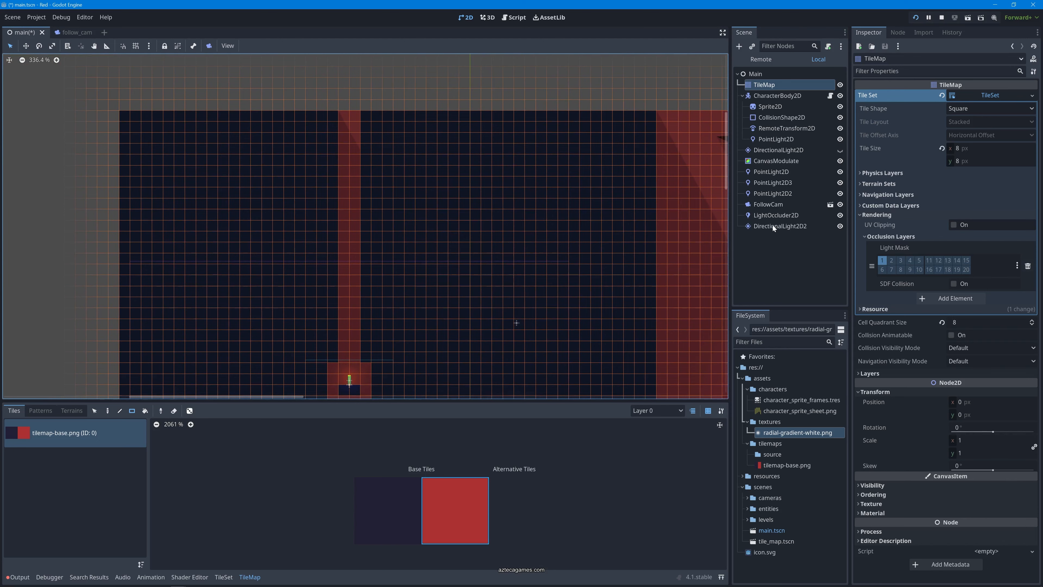
pyautogui.click(773, 225)
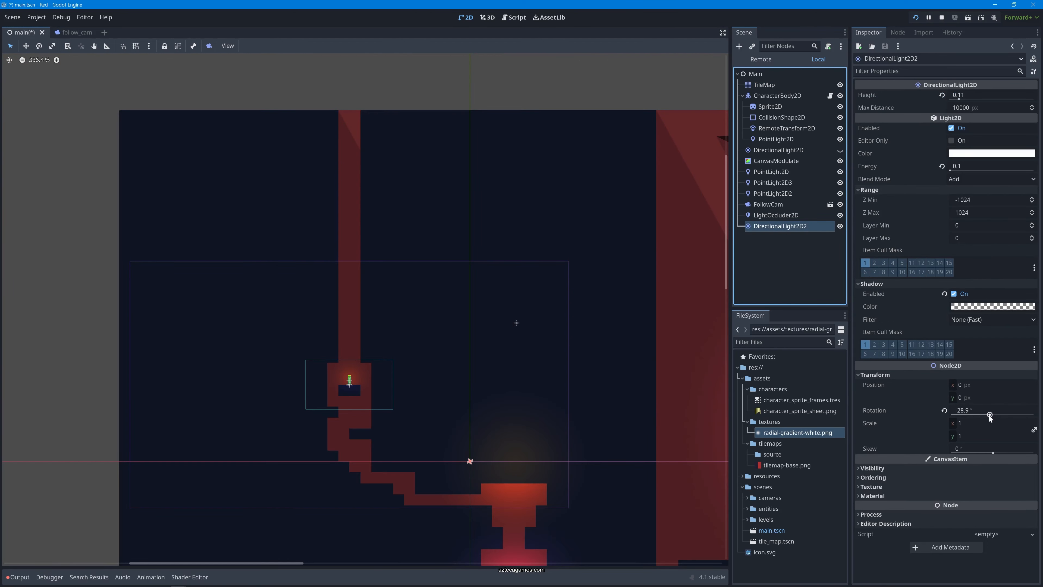
pyautogui.moveTo(989, 416); pyautogui.dragTo(993, 418)
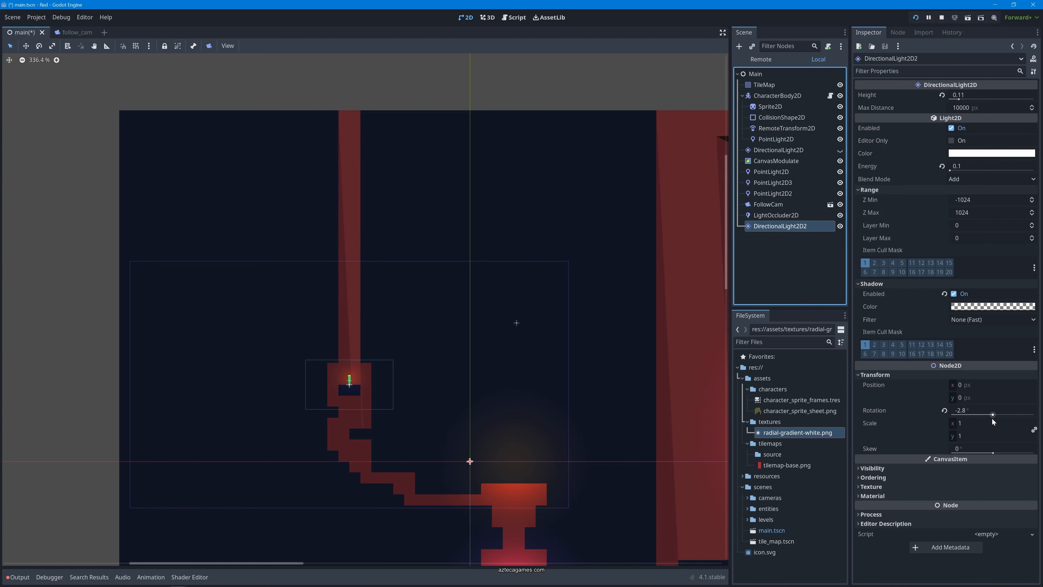
# Run the project and walk the character across the platform and down the shaft's ledges to check the directional light
pyautogui.press('F5')
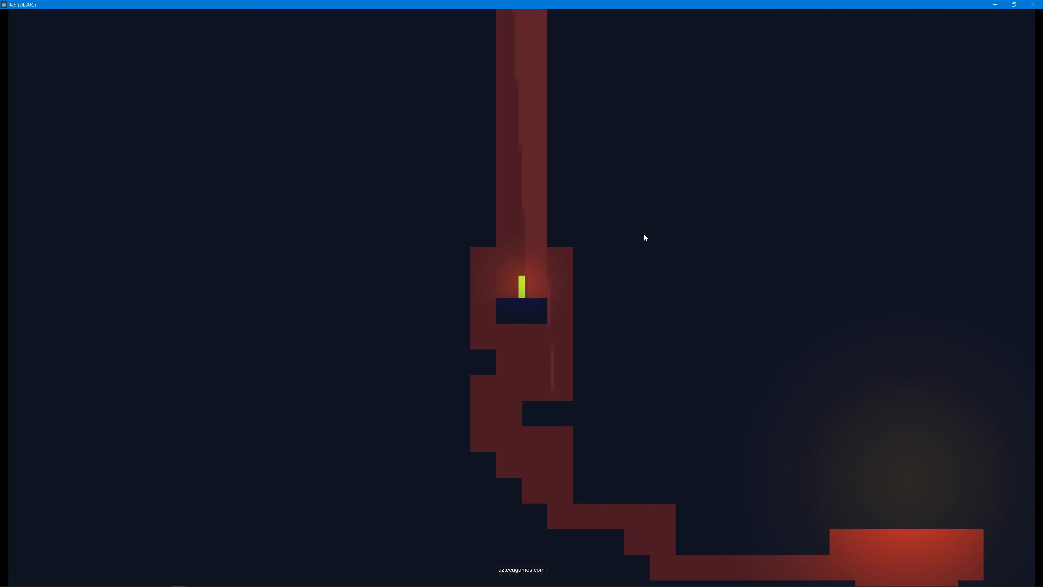
pyautogui.press('Left')
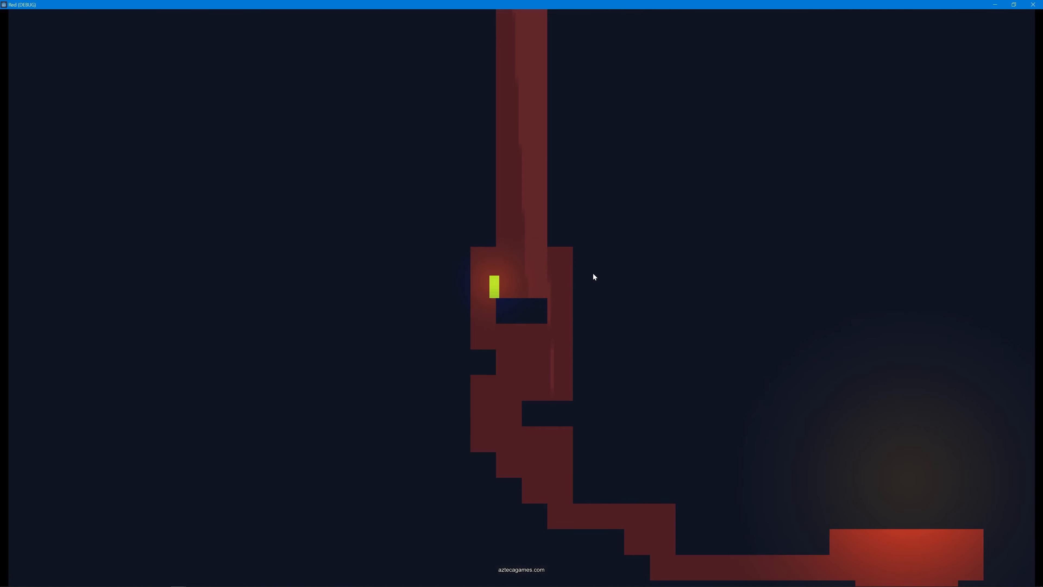
pyautogui.press('Right')
pyautogui.press('Right')
pyautogui.press('Left')
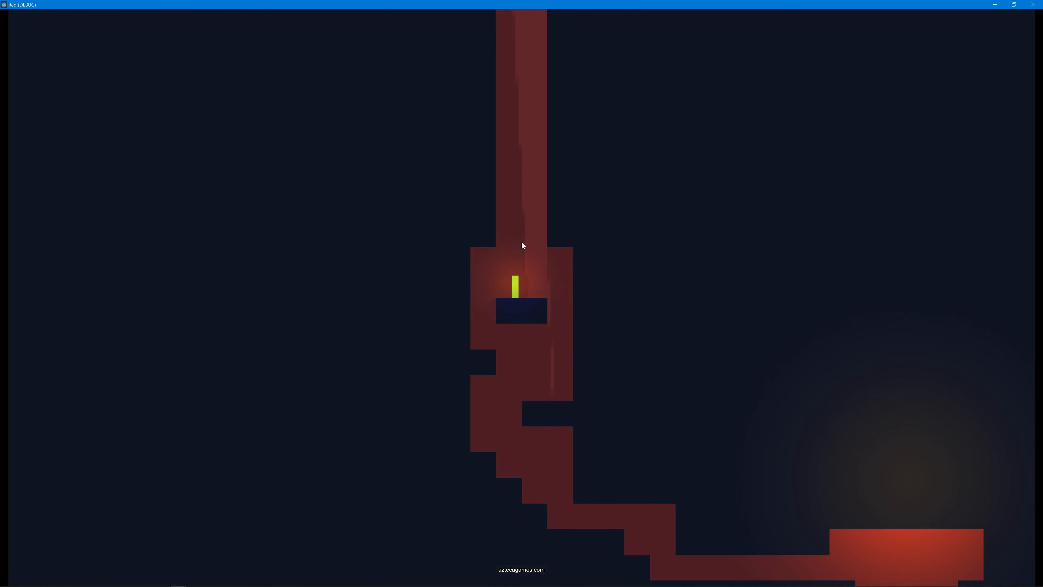
pyautogui.press('Right')
pyautogui.press('Left')
pyautogui.press('Right')
pyautogui.press('Left')
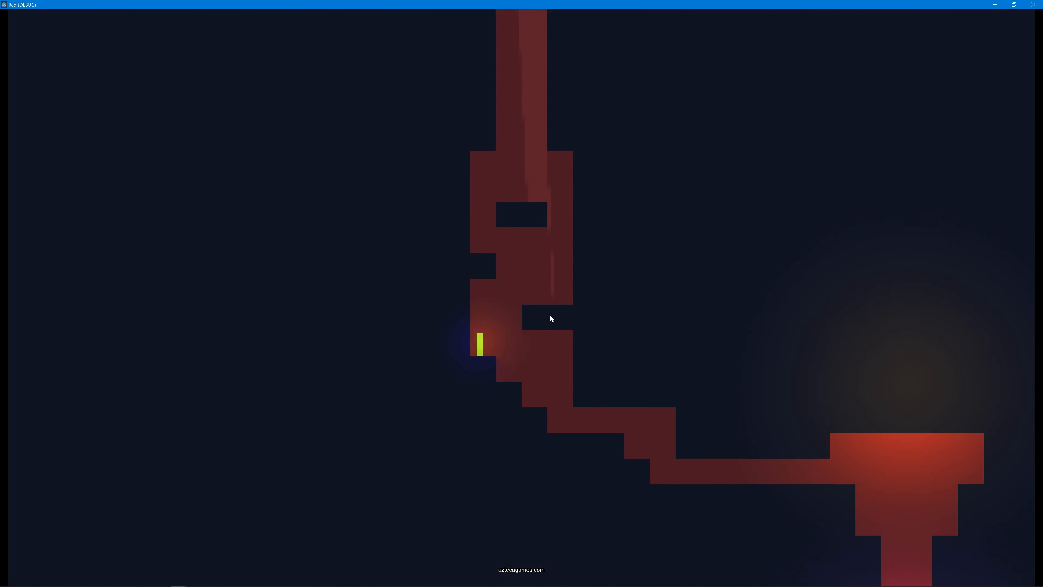
pyautogui.press('Right')
pyautogui.press('Right')
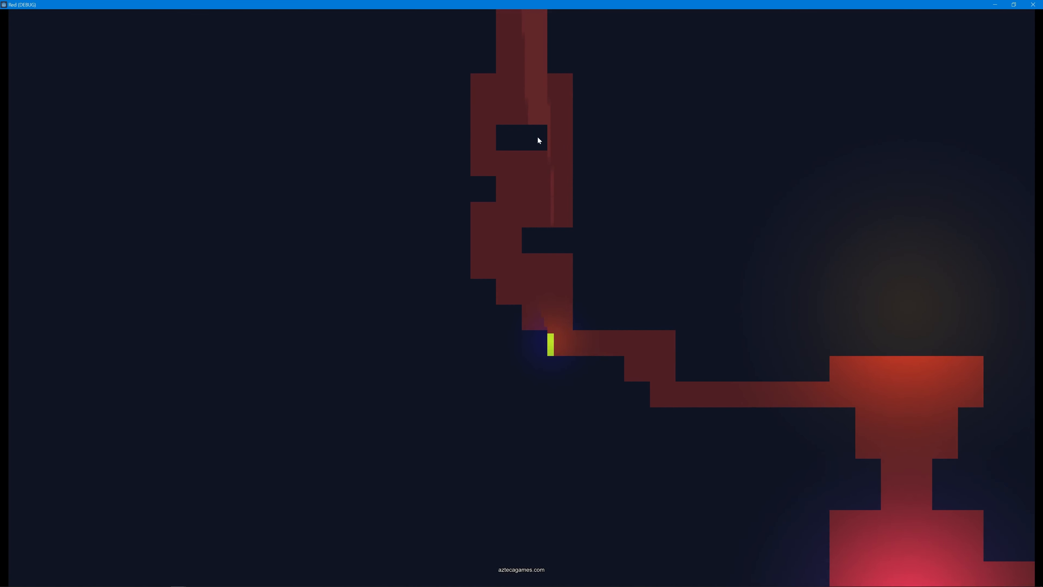
# Jump the character back up the ledges to the starting platform under the light shaft and stop the running project
pyautogui.press('space')
pyautogui.press('Left')
pyautogui.press('space')
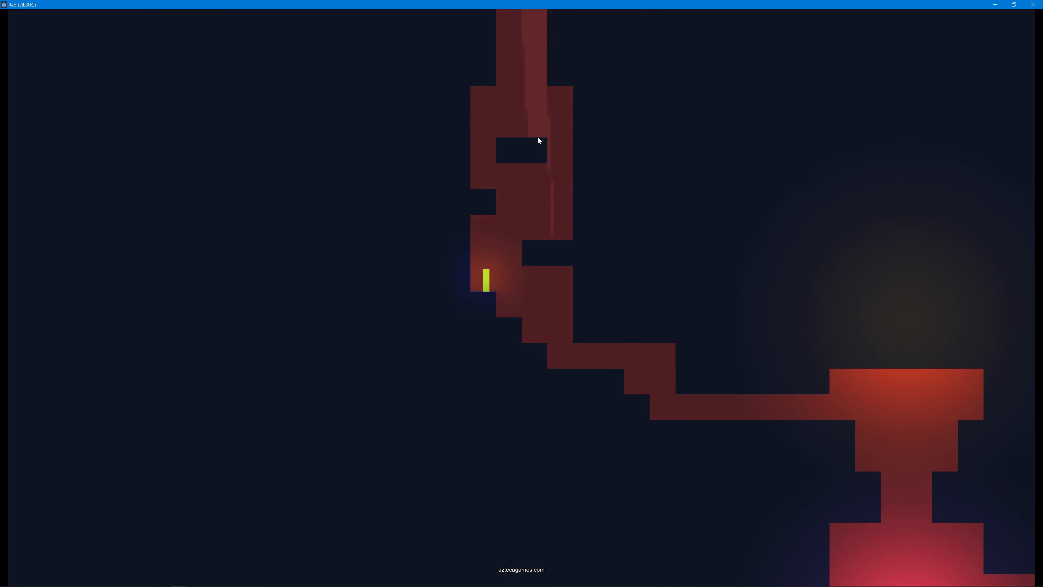
pyautogui.press('space')
pyautogui.press('Right')
pyautogui.press('space')
pyautogui.press('Left')
pyautogui.press('space')
pyautogui.press('Right')
pyautogui.press('space')
pyautogui.press('Right')
pyautogui.press('Left')
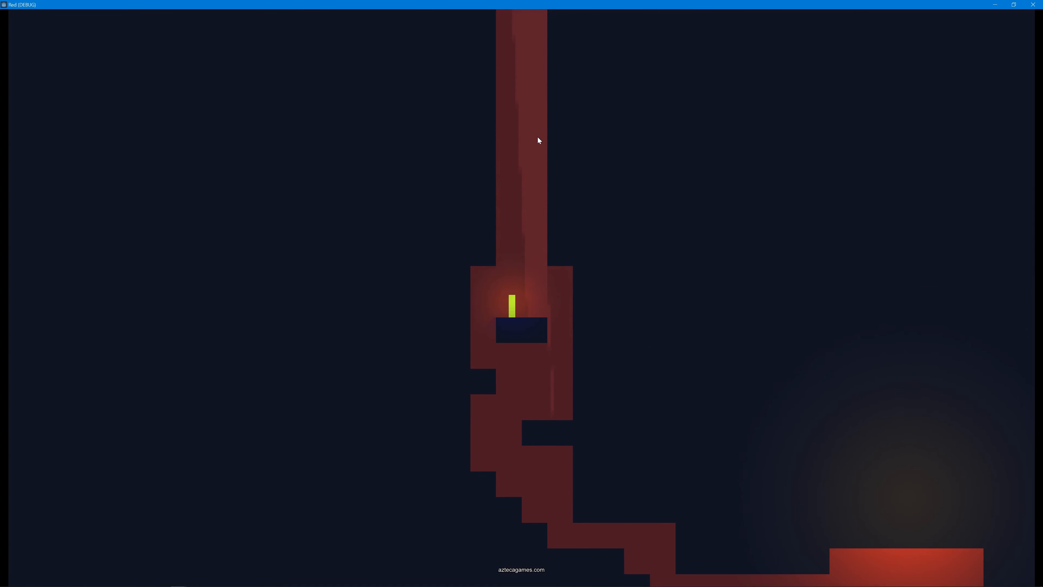
pyautogui.press('F8')
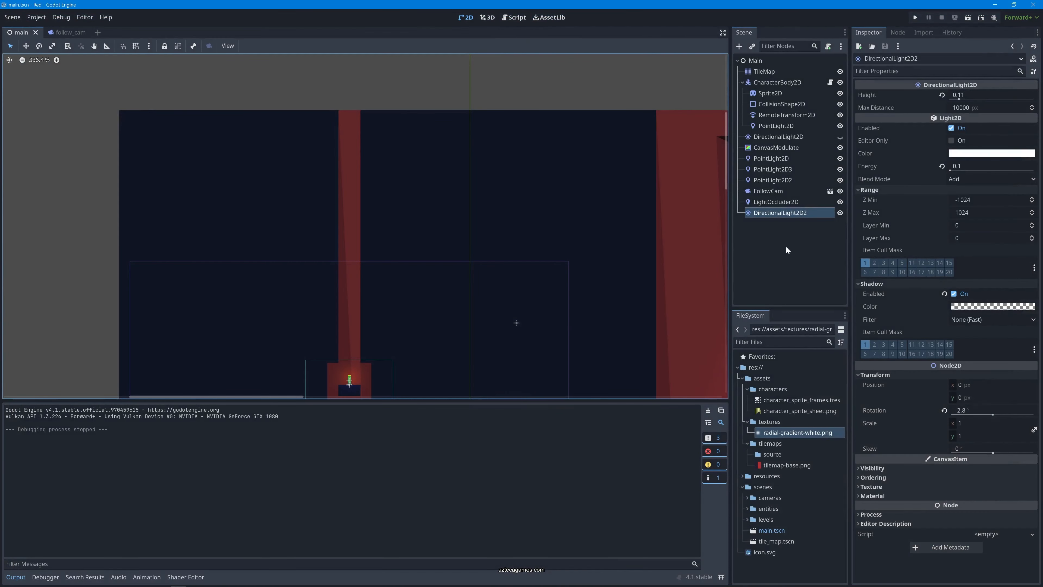
# Set DirectionalLight2D2's shadow color to black with an alpha of 98
pyautogui.click(783, 256)
pyautogui.click(790, 214)
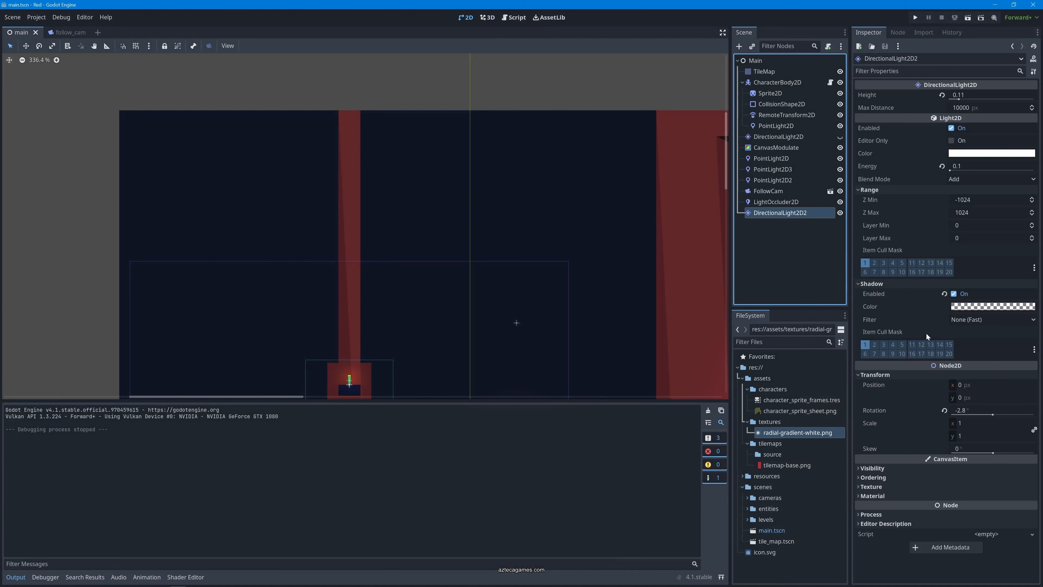
pyautogui.click(889, 375)
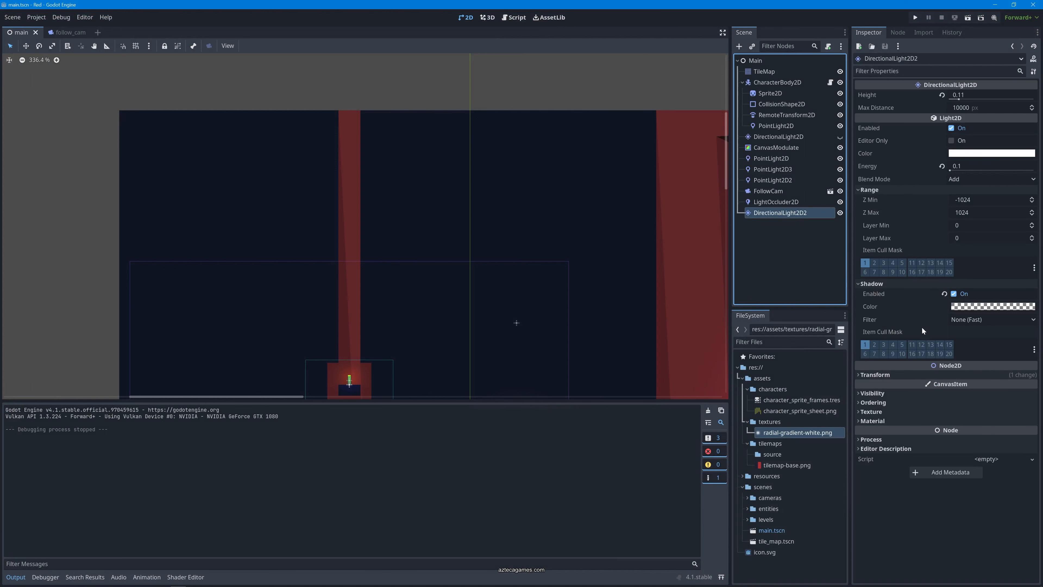
pyautogui.click(959, 307)
pyautogui.moveTo(945, 498); pyautogui.dragTo(959, 499)
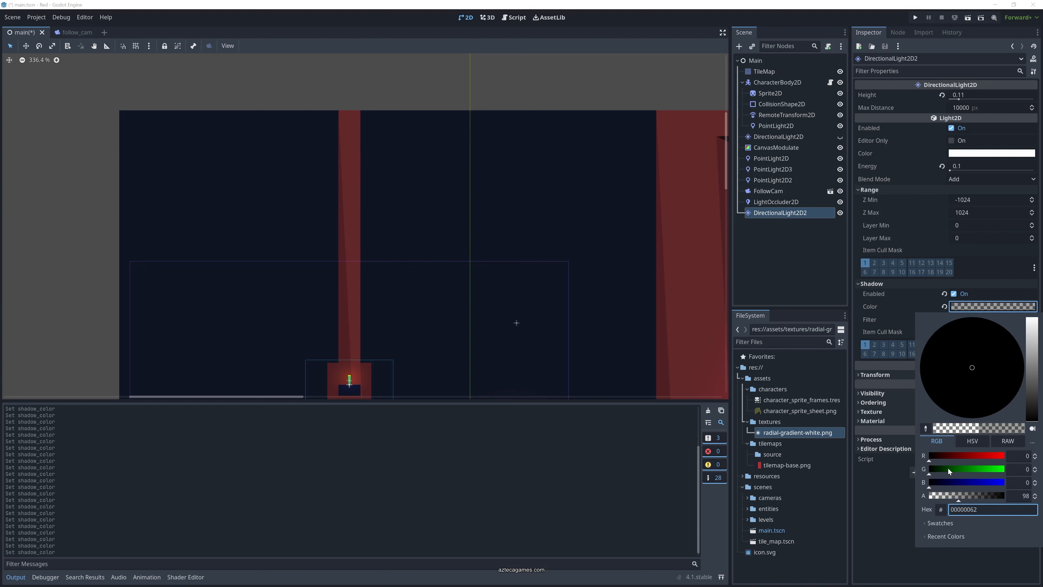
# Tint DirectionalLight2D2's shadow color green (00880062) and change it to purple (ab27b762)
pyautogui.moveTo(948, 467); pyautogui.dragTo(969, 467)
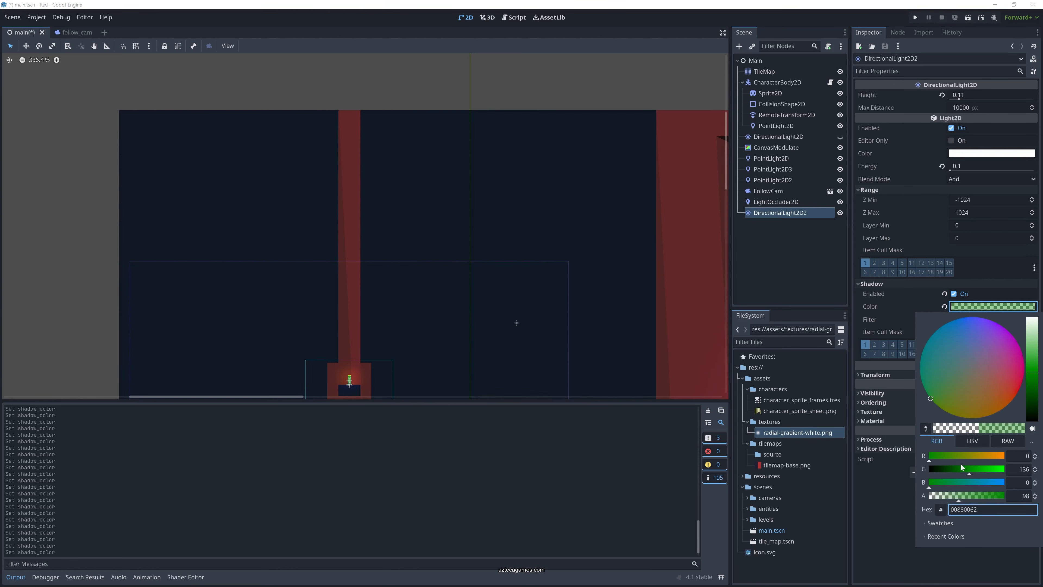
pyautogui.moveTo(995, 394); pyautogui.dragTo(1022, 366)
pyautogui.moveTo(1006, 346)
pyautogui.mouseDown()
pyautogui.moveTo(997, 343)
pyautogui.moveTo(1008, 341)
pyautogui.mouseUp()
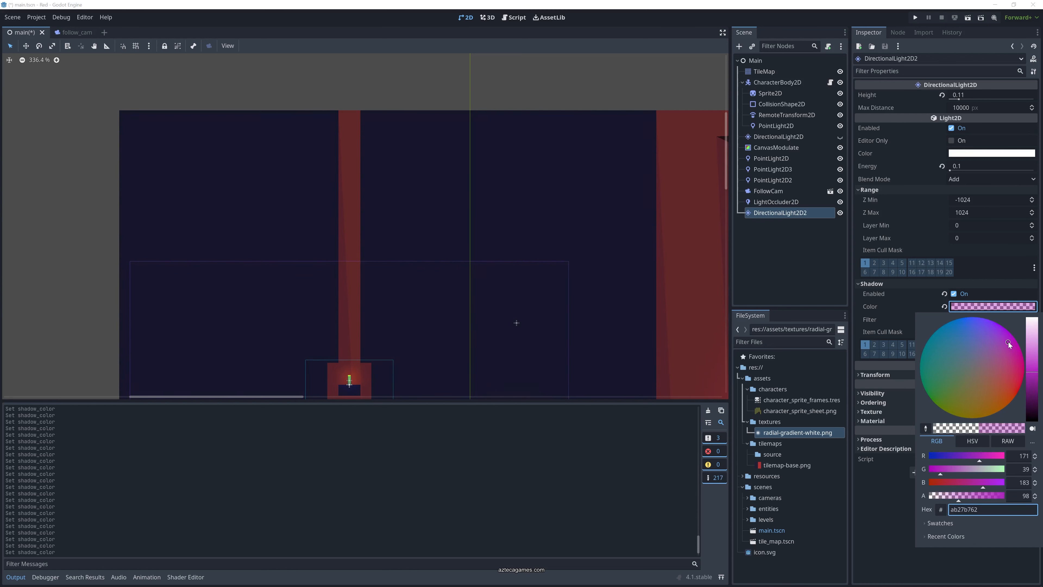
# Close the shadow color picker, examine the purple-tinted shadow around the character and shaft, and deselect DirectionalLight2D2
pyautogui.click(545, 332)
pyautogui.moveTo(545, 321); pyautogui.dragTo(507, 213, button='middle')
pyautogui.moveTo(415, 279); pyautogui.dragTo(456, 197, button='middle')
pyautogui.moveTo(357, 191); pyautogui.dragTo(488, 275, button='middle')
pyautogui.scroll(6, 495, 252)
pyautogui.scroll(8, 496, 252)
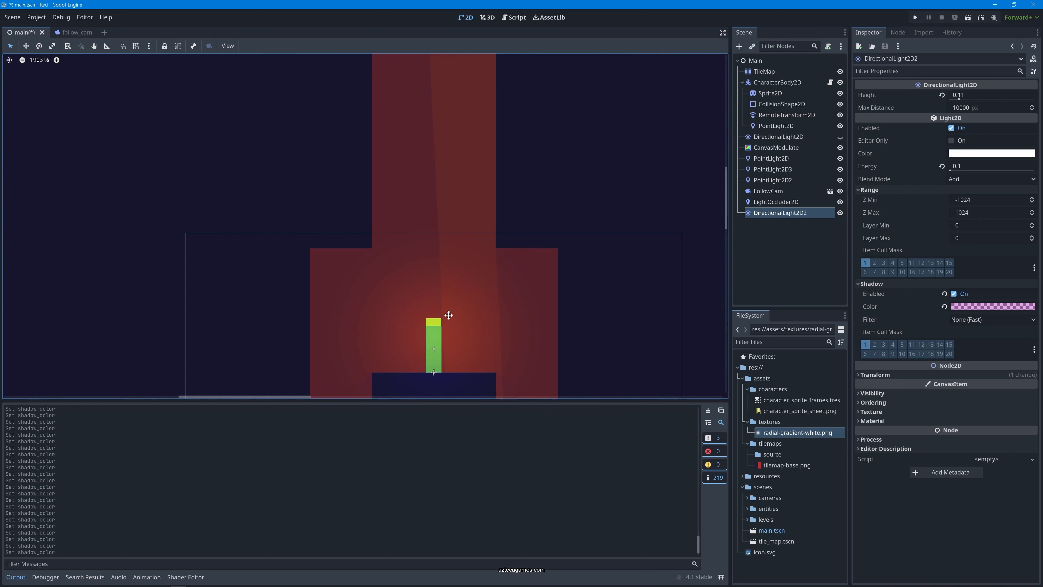
pyautogui.scroll(1, 443, 315)
pyautogui.moveTo(442, 315); pyautogui.dragTo(439, 248, button='middle')
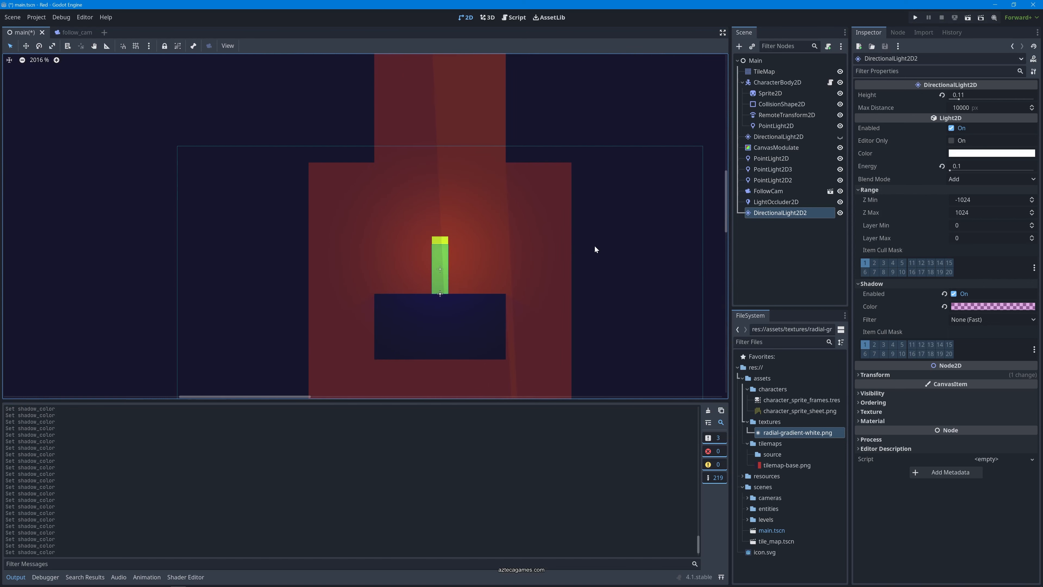
pyautogui.scroll(-20, 566, 249)
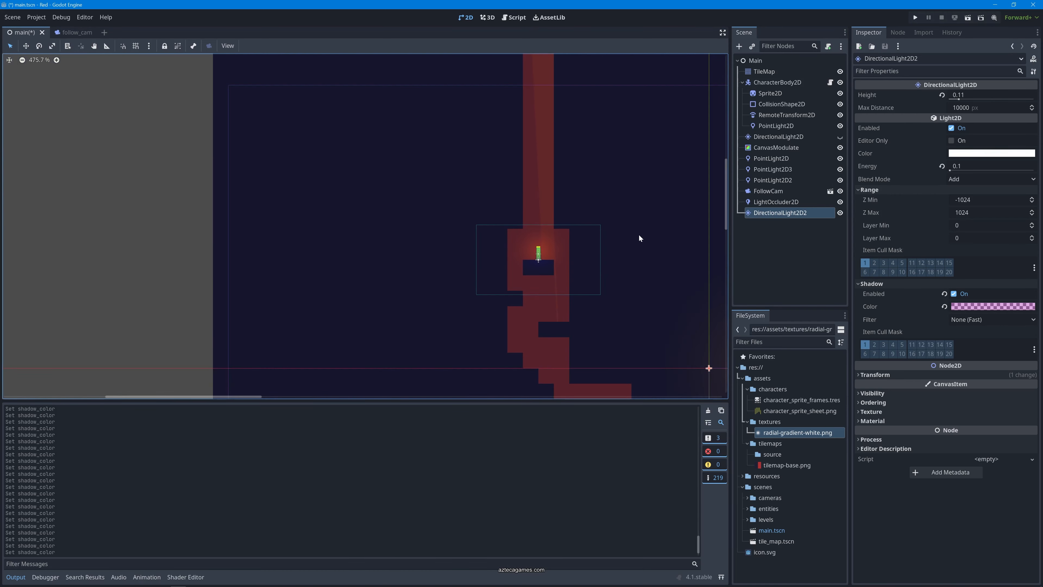
pyautogui.click(572, 257)
pyautogui.moveTo(533, 293); pyautogui.dragTo(519, 226, button='middle')
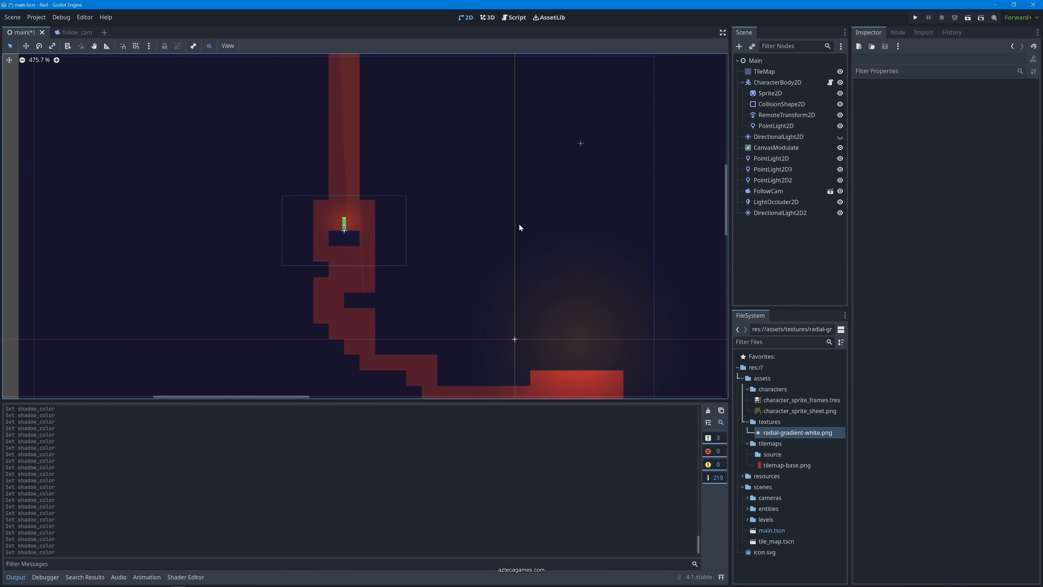
# Run the project and move the character off the starting platform, down the shaft's ledges to the horizontal tunnel
pyautogui.press('F5')
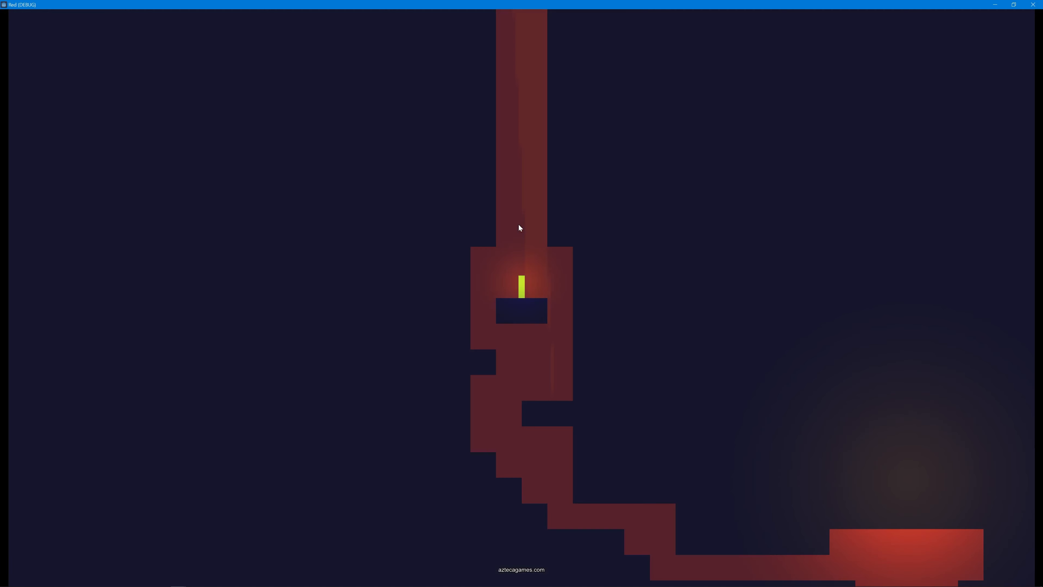
pyautogui.press('Right')
pyautogui.press('Left')
pyautogui.press('Left')
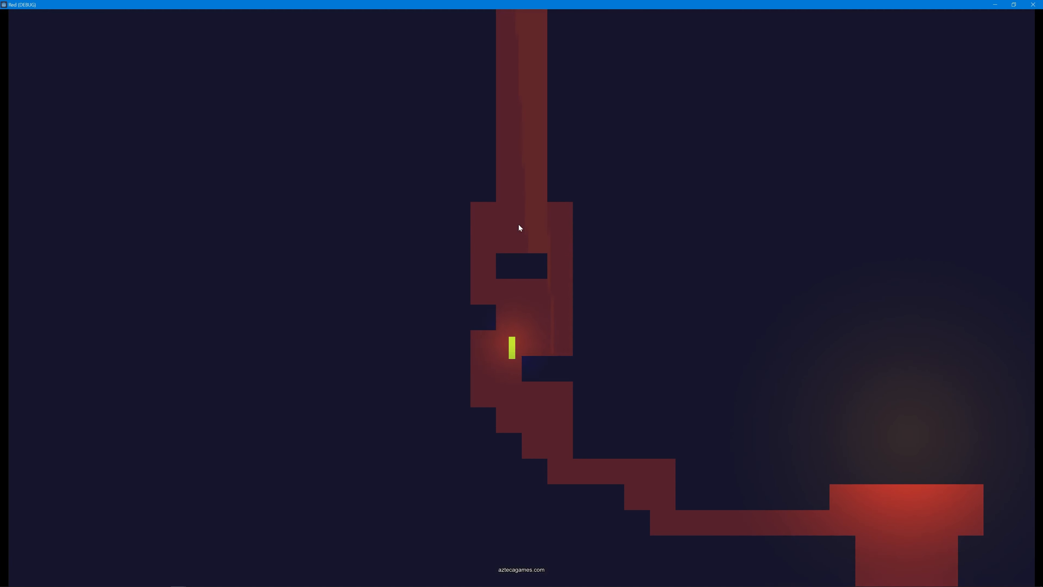
pyautogui.press('Right')
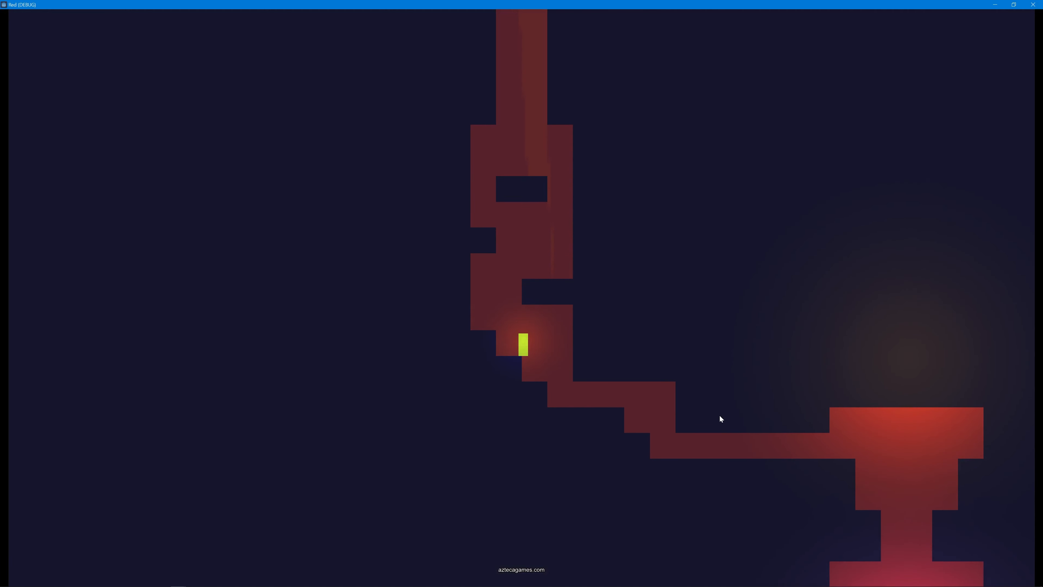
pyautogui.press('Right')
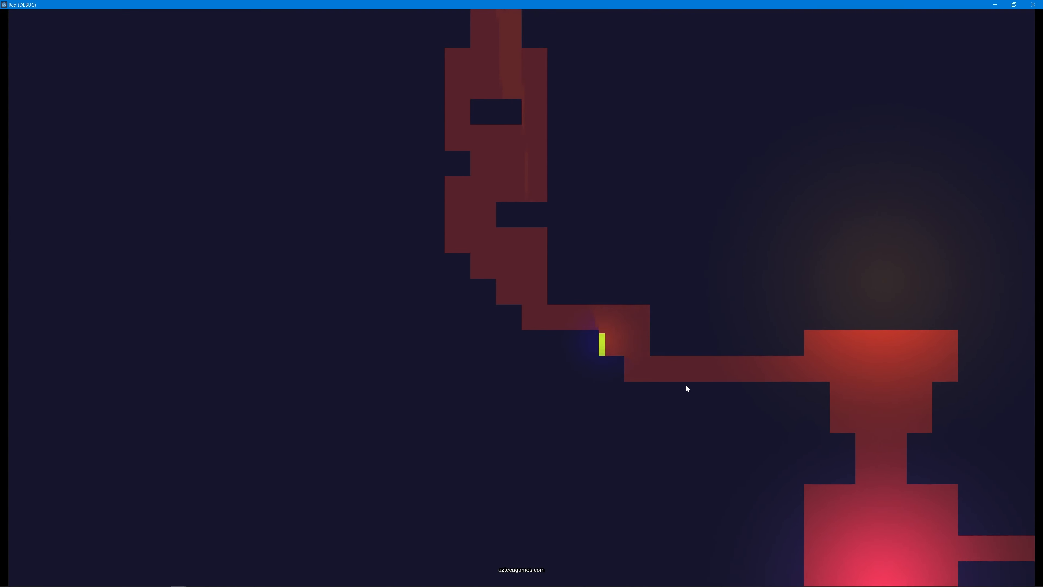
pyautogui.press('Right')
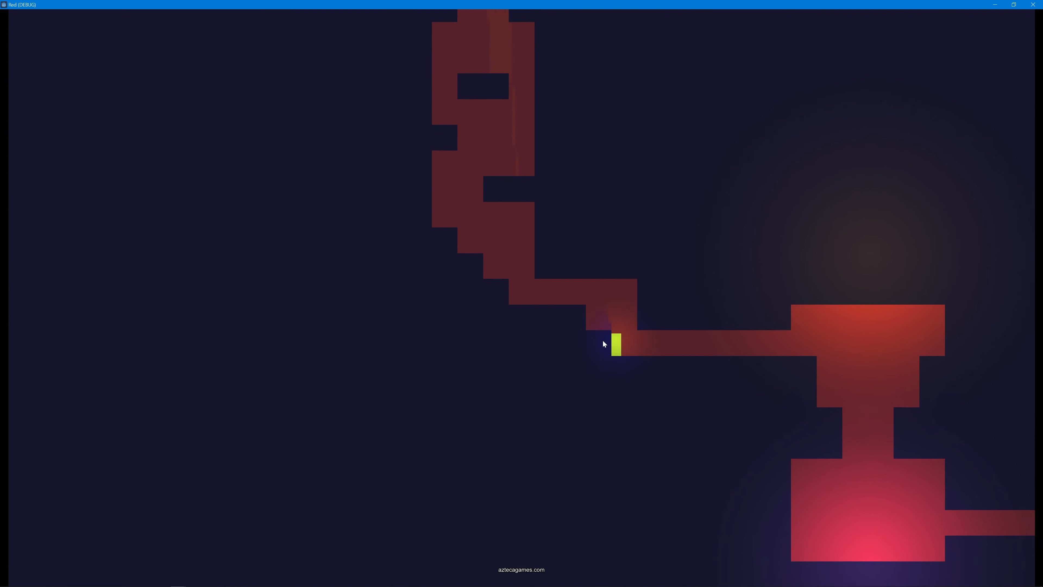
# Walk the character along the tunnel, drop through the hourglass-shaped chamber, and enter the lower tunnel
pyautogui.press('Right')
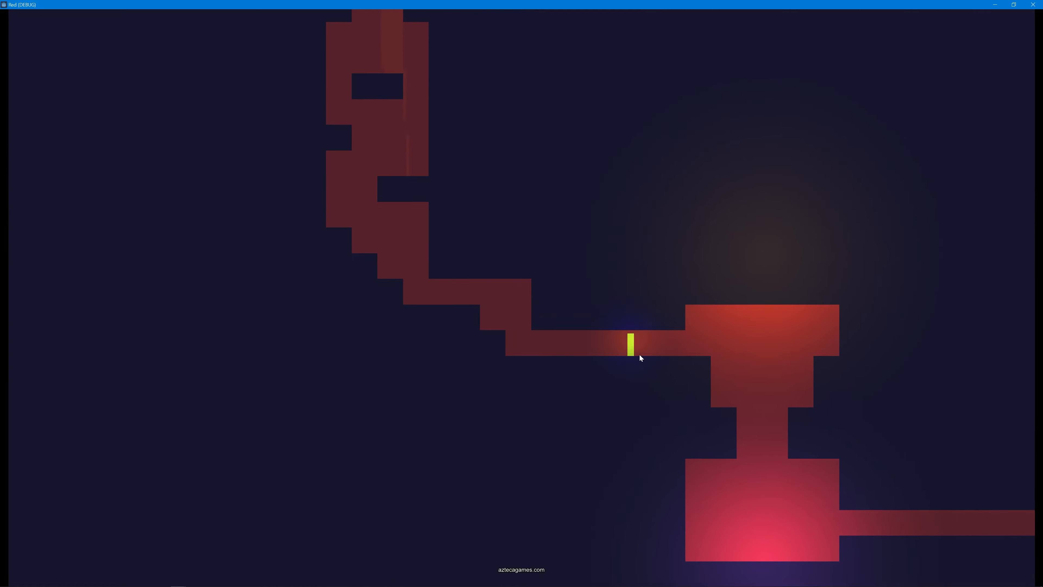
pyautogui.press('Left')
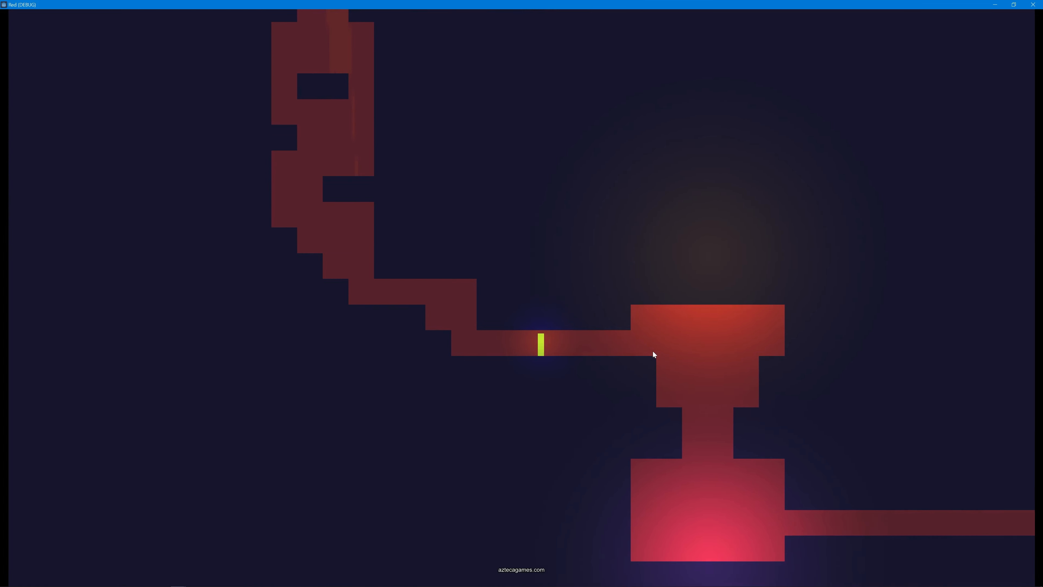
pyautogui.press('Right')
pyautogui.press('Right')
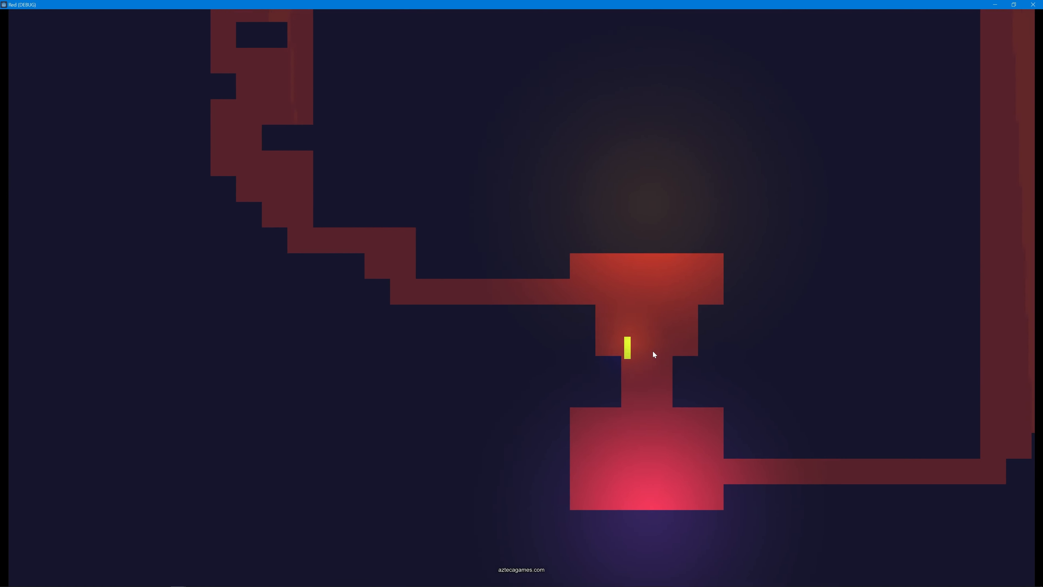
pyautogui.press('Right')
pyautogui.press('space')
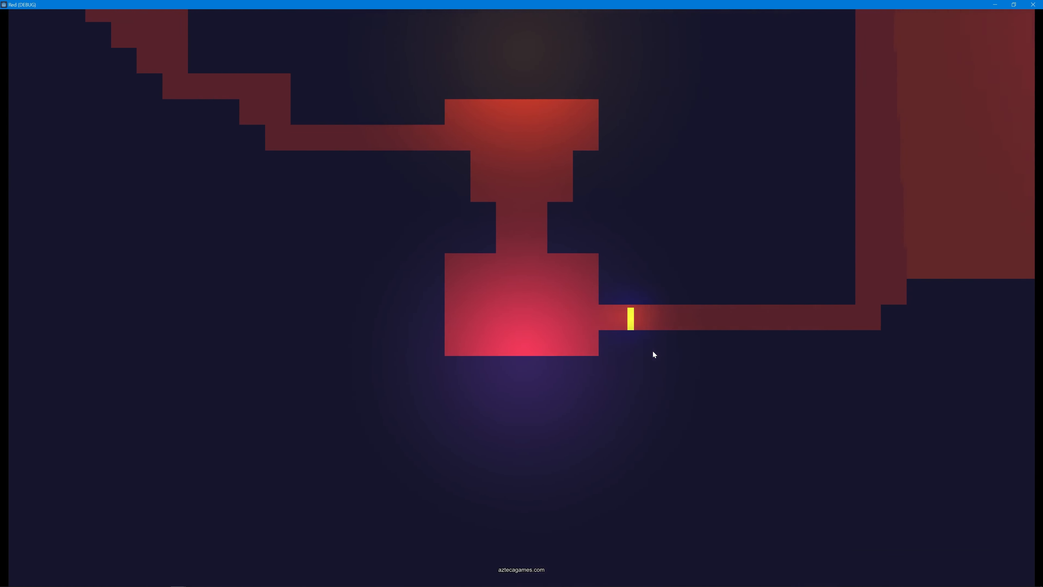
# Return the character to the pink-lit lower chamber and walk it back and forth under the light
pyautogui.press('Left')
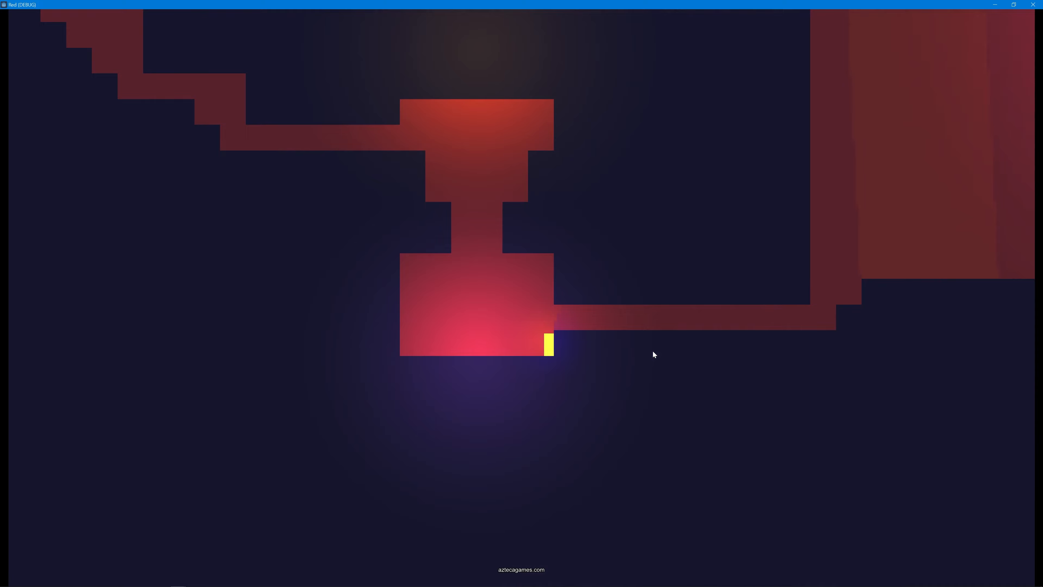
pyautogui.press('space')
pyautogui.press('space')
pyautogui.press('Left')
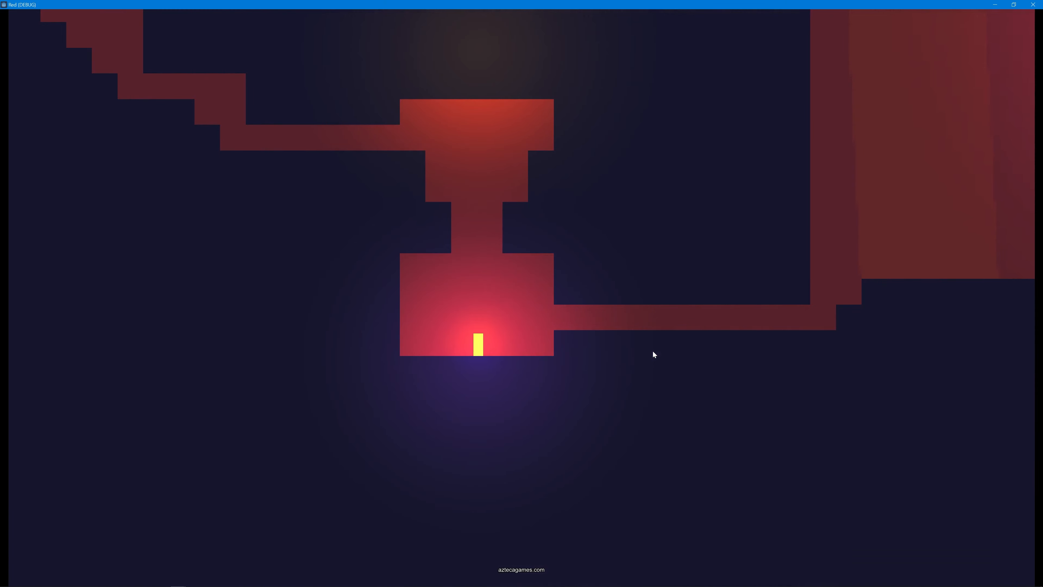
pyautogui.press('Right')
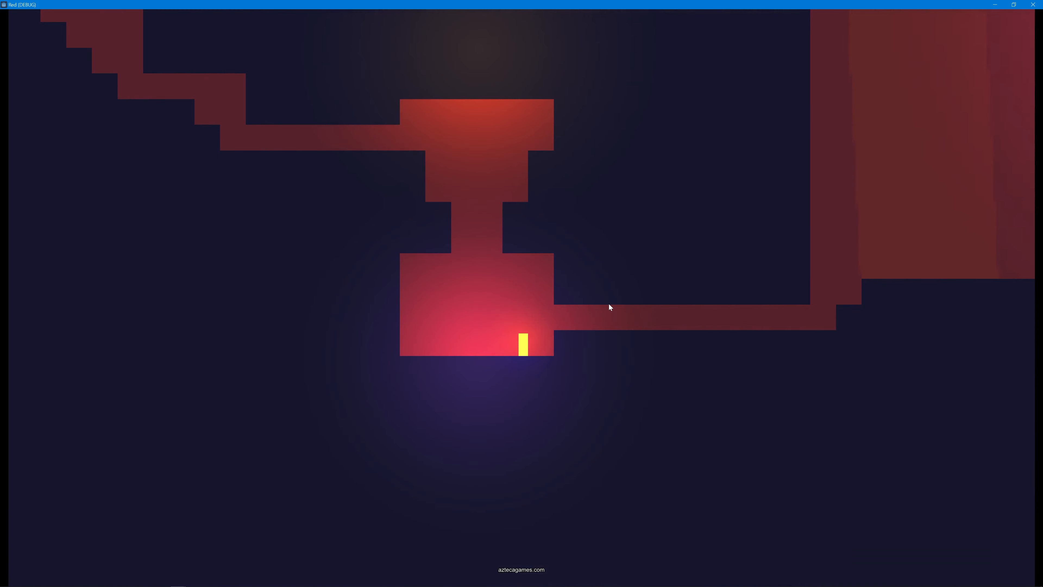
pyautogui.press('Right')
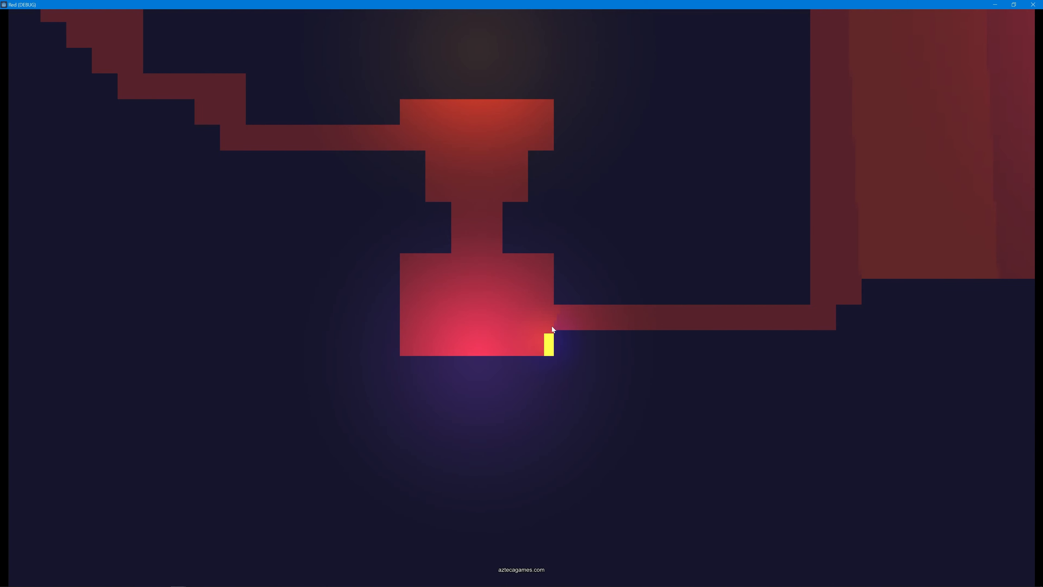
# Jump the character out of the lower chamber, follow the lower tunnel, and climb into the large open room
pyautogui.press('space')
pyautogui.press('Right')
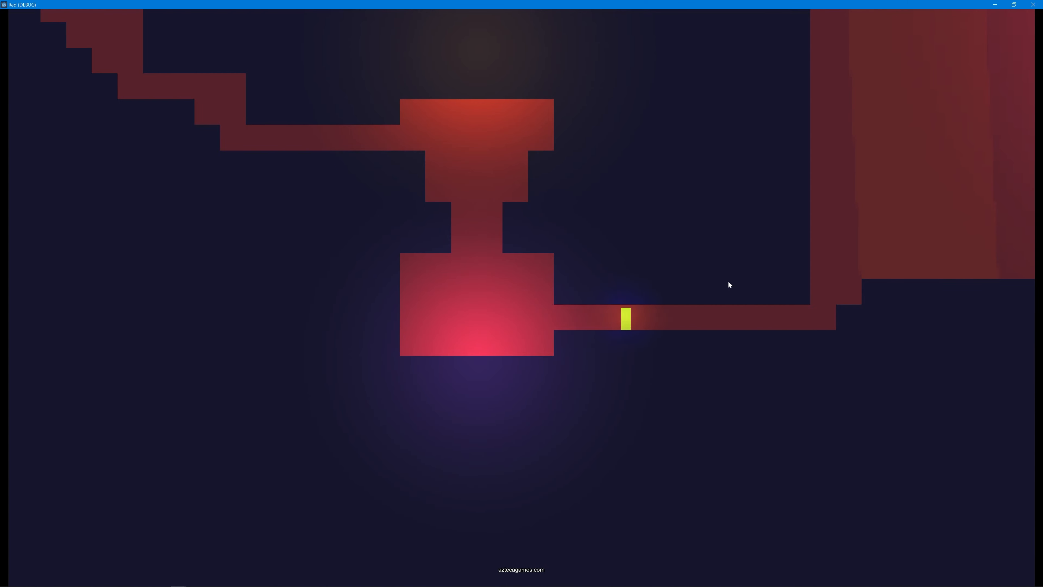
pyautogui.press('Right')
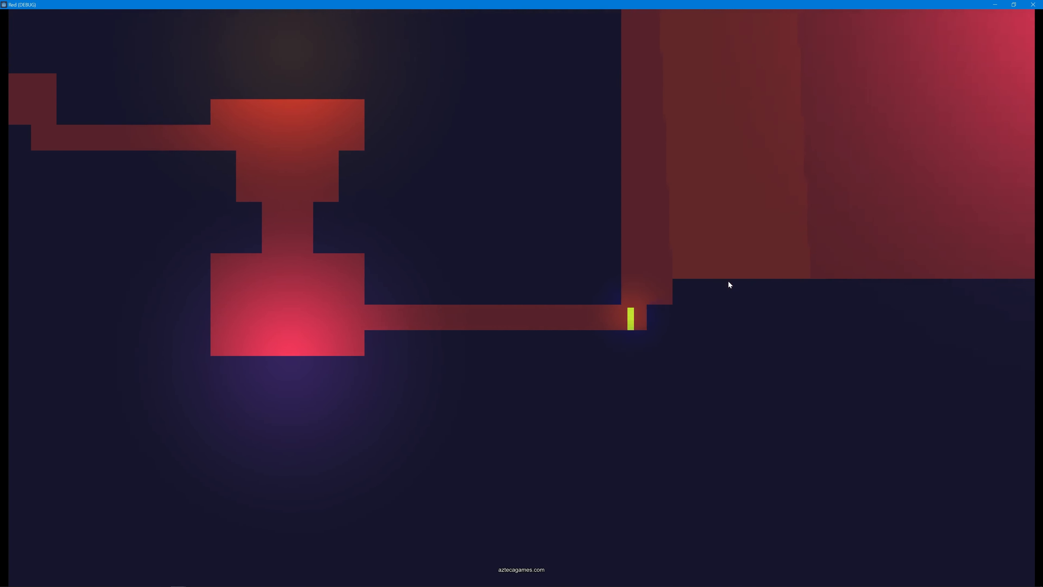
pyautogui.press('space')
pyautogui.press('Right')
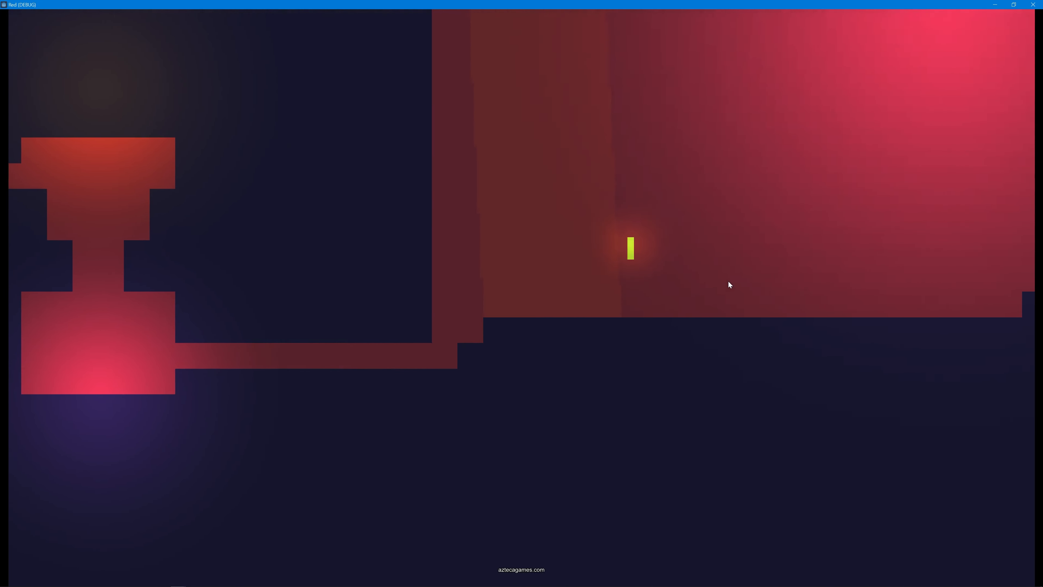
# Jump the character repeatedly near the room's light shaft to check how the lights and shadows affect it
pyautogui.press('space')
pyautogui.press('Left')
pyautogui.press('space')
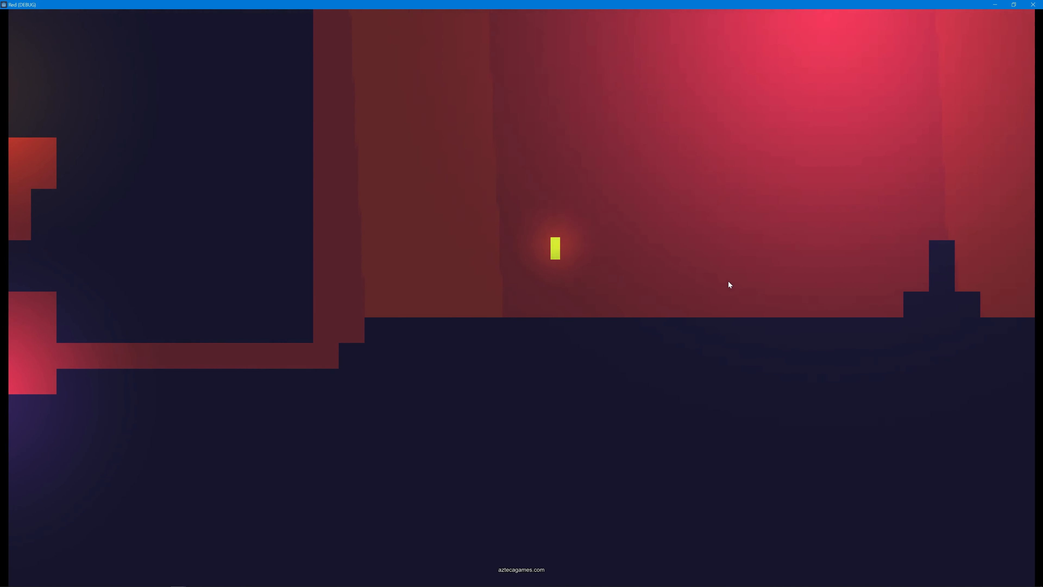
pyautogui.press('Right')
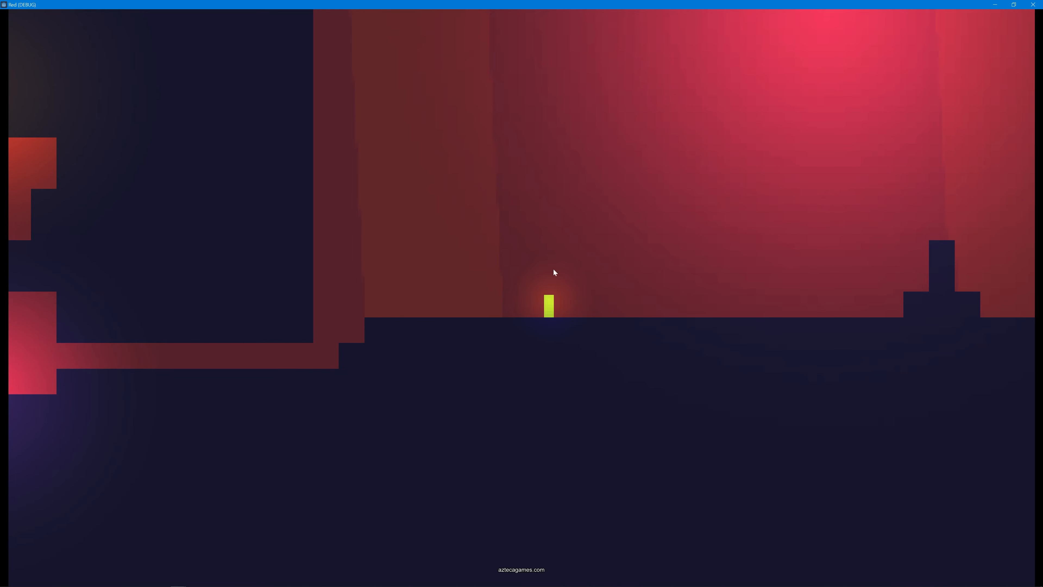
pyautogui.press('space')
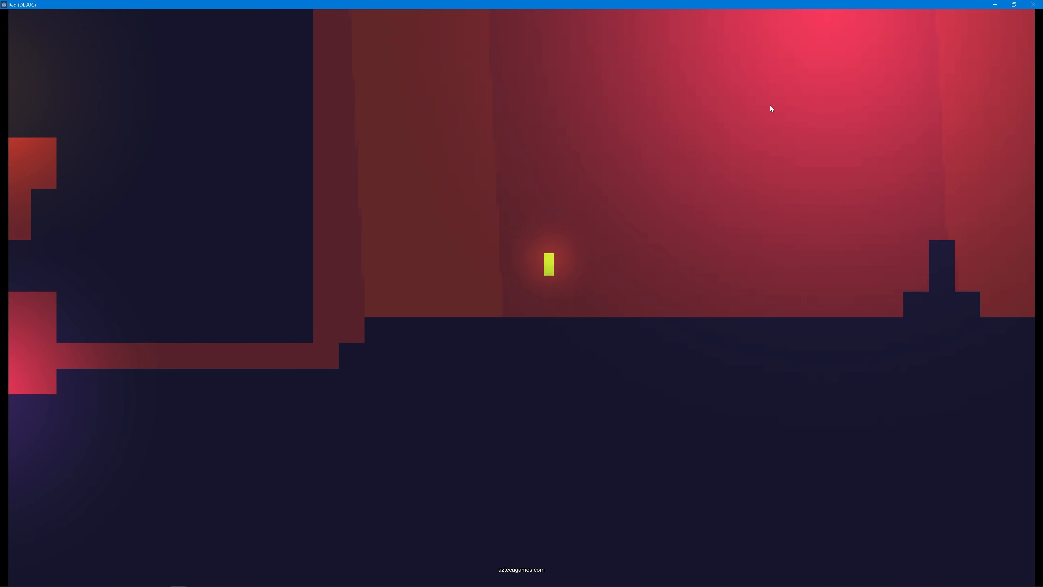
pyautogui.press('space')
pyautogui.press('space')
pyautogui.press('space')
pyautogui.press('space')
pyautogui.press('space')
# Move the character across the large room and jump over the stepped pillar to its far side
pyautogui.press('Right')
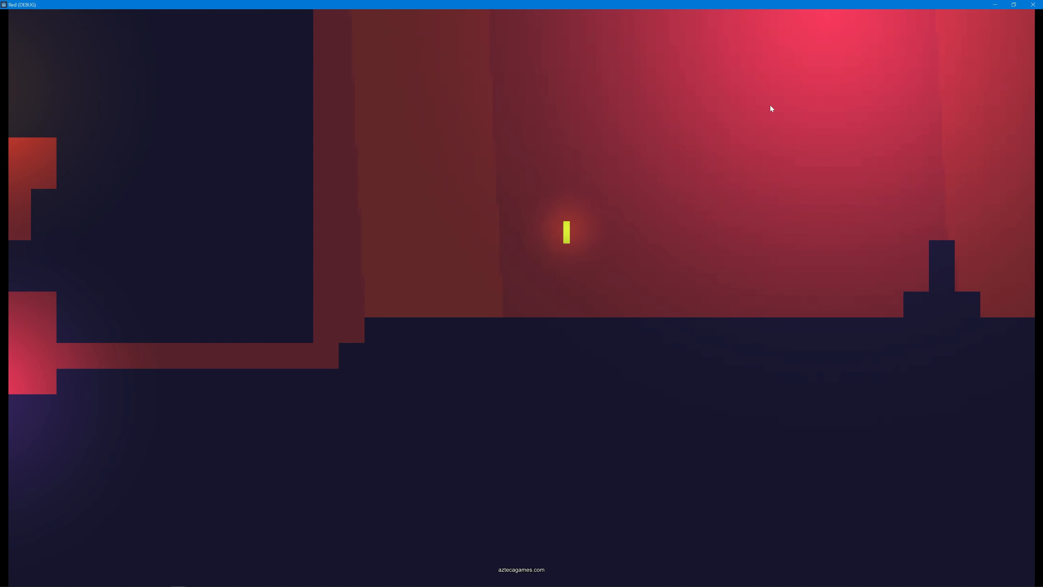
pyautogui.press('space')
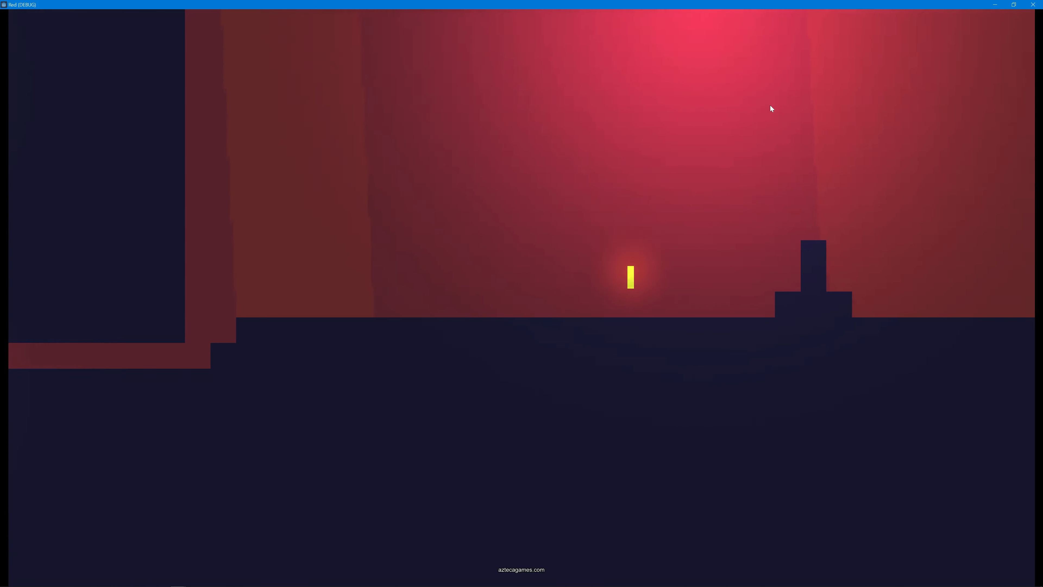
pyautogui.press('space')
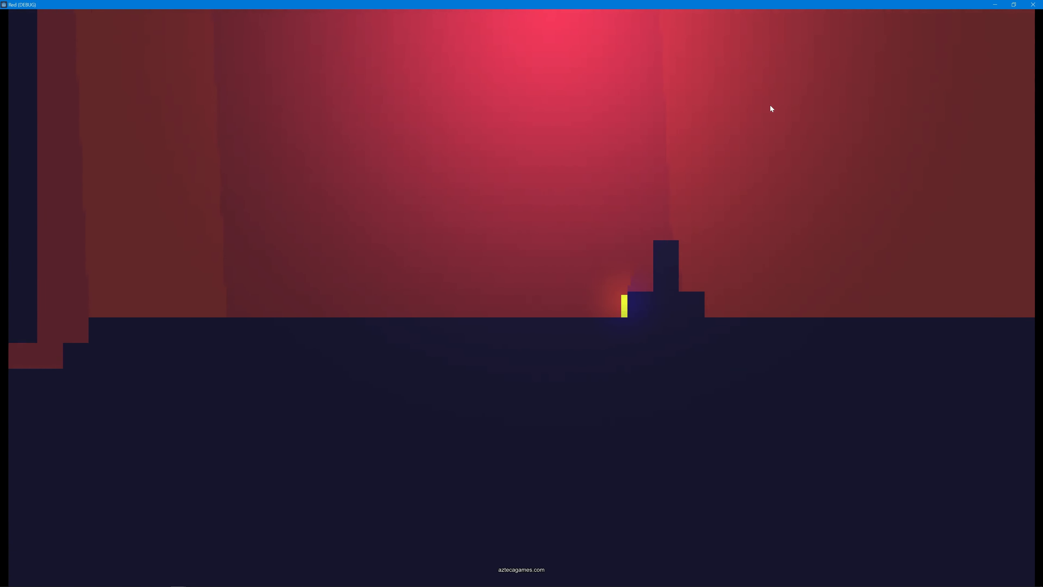
pyautogui.press('space')
pyautogui.press('space')
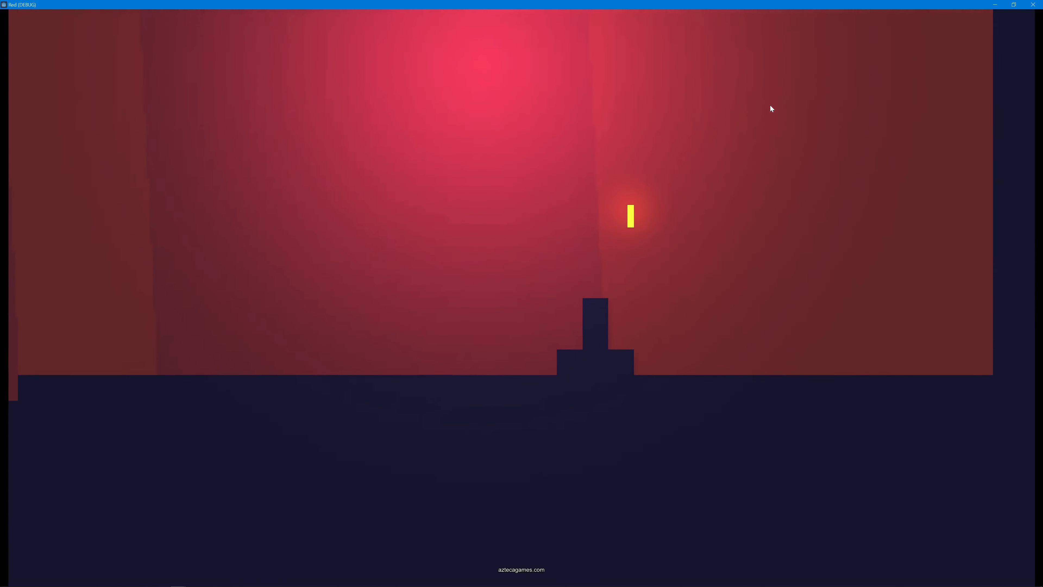
pyautogui.press('space')
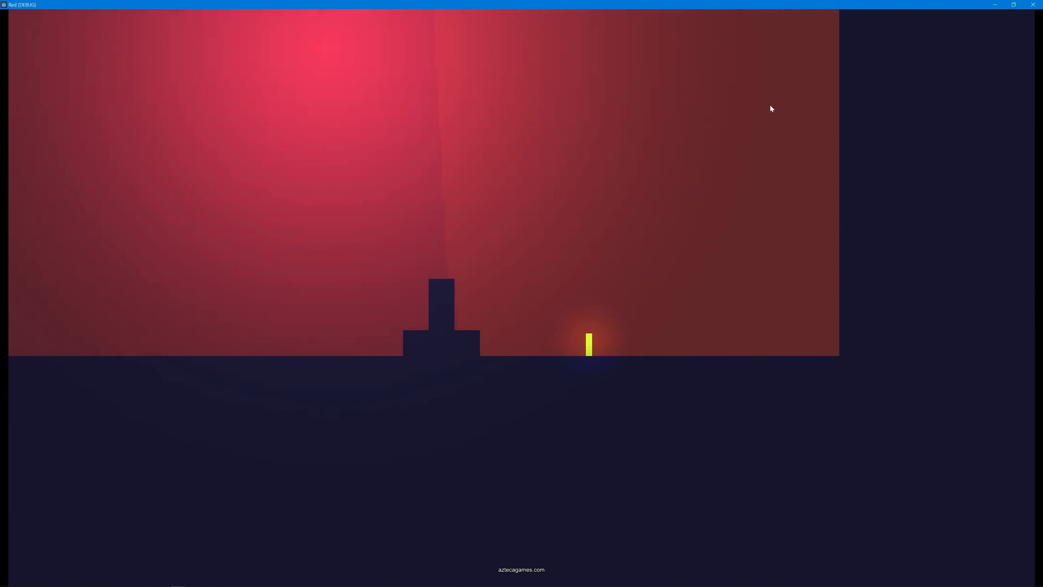
# Jump the character back over the stepped pillar, walk it toward the light shaft, and stop the running project
pyautogui.press('space')
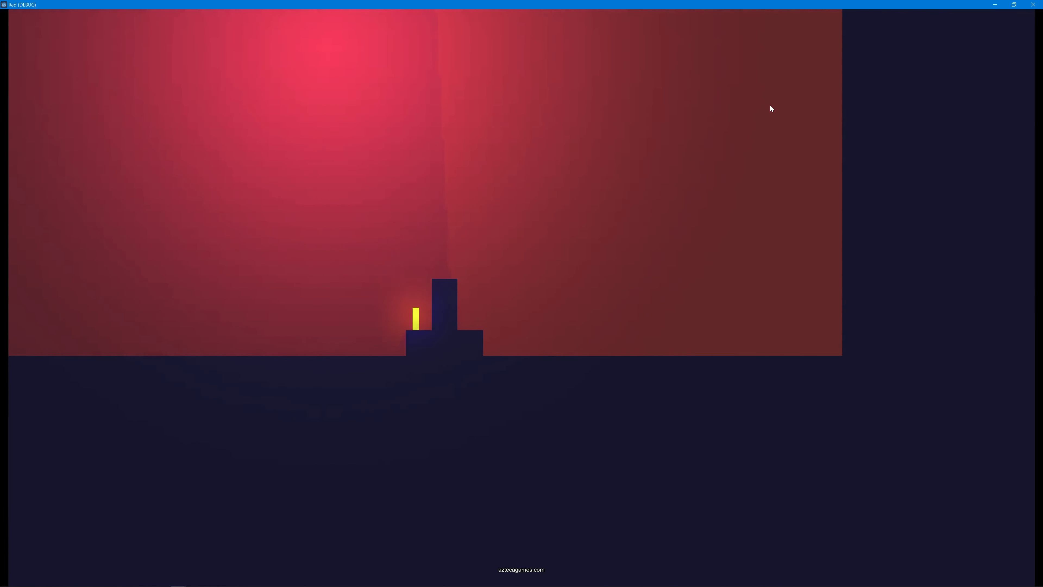
pyautogui.press('space')
pyautogui.press('Left')
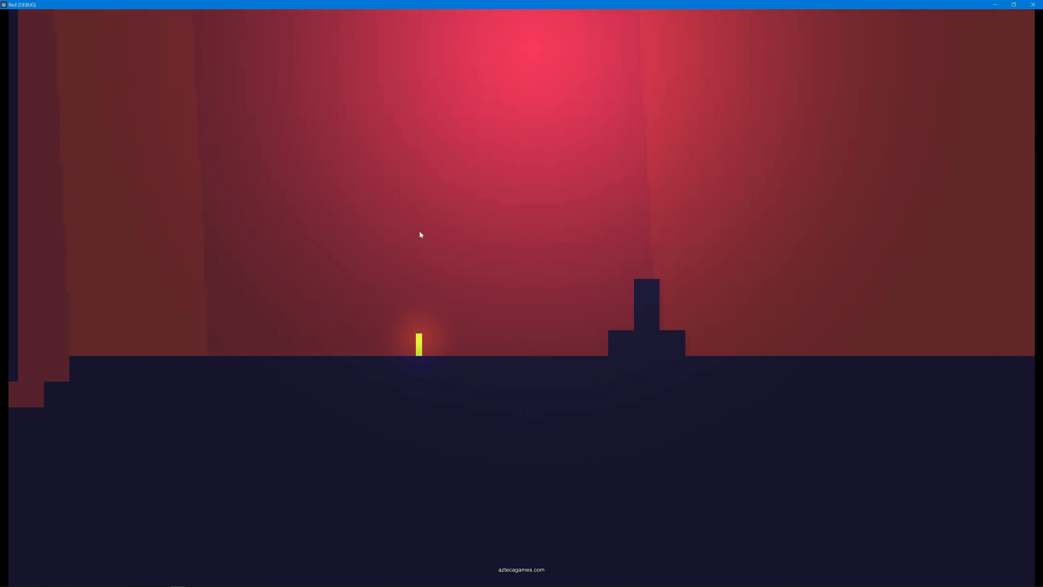
pyautogui.press('Left')
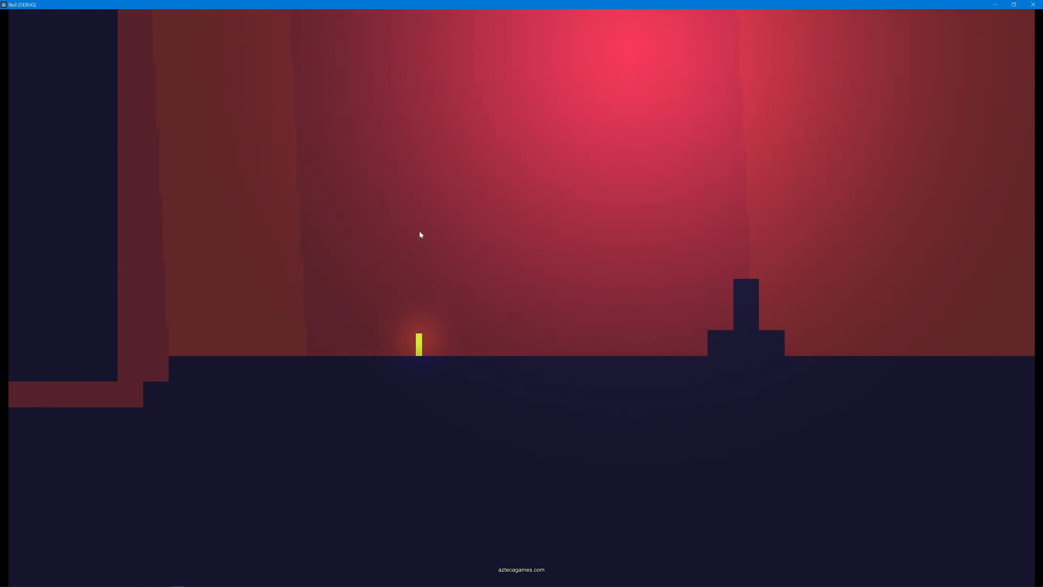
pyautogui.press('F8')
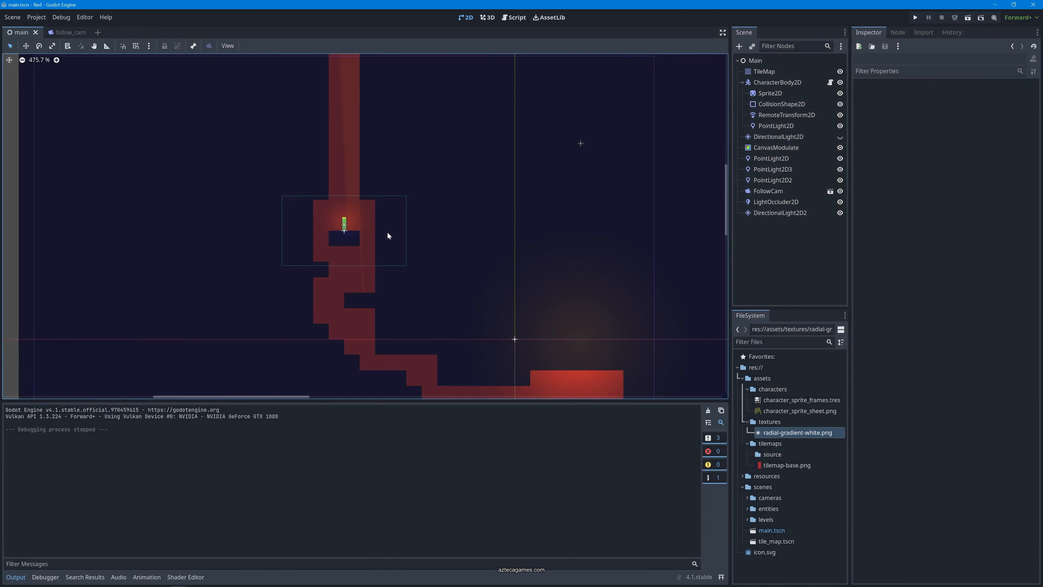
pyautogui.click(791, 267)
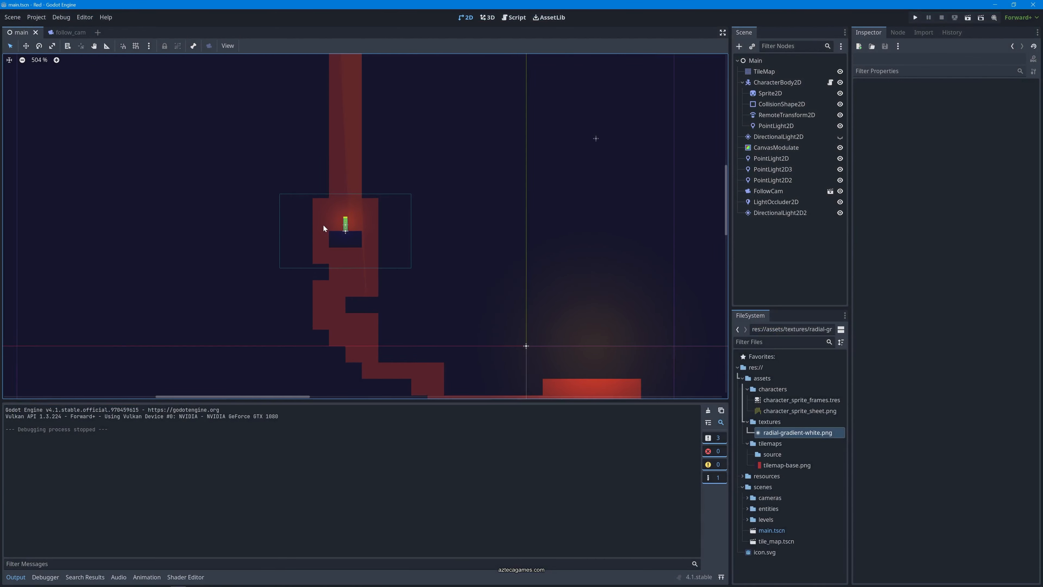
pyautogui.scroll(5, 325, 224)
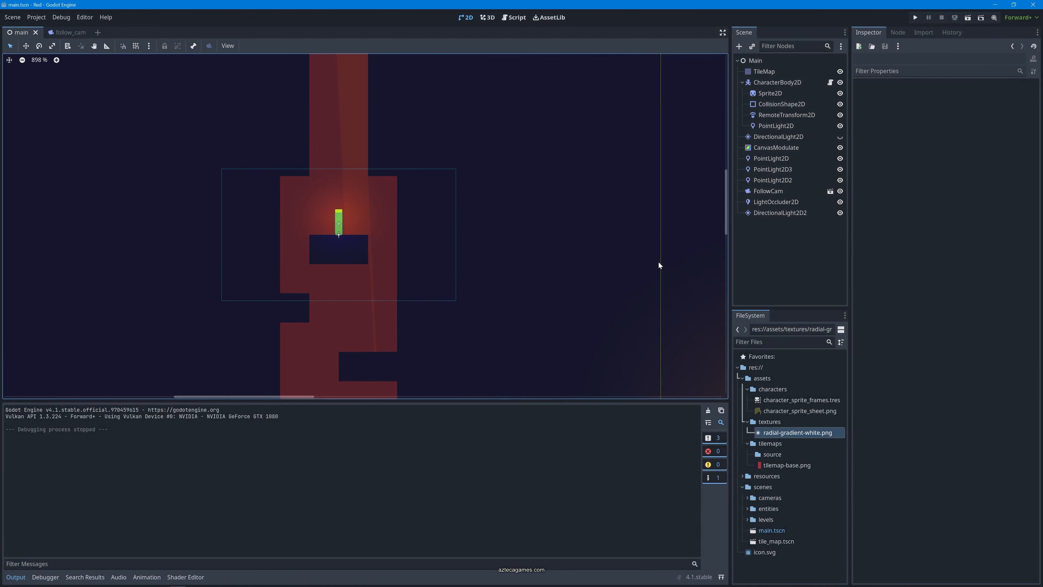
pyautogui.moveTo(647, 261); pyautogui.dragTo(446, 189, button='middle')
pyautogui.moveTo(478, 285); pyautogui.dragTo(437, 159, button='middle')
pyautogui.moveTo(546, 337); pyautogui.dragTo(491, 230, button='middle')
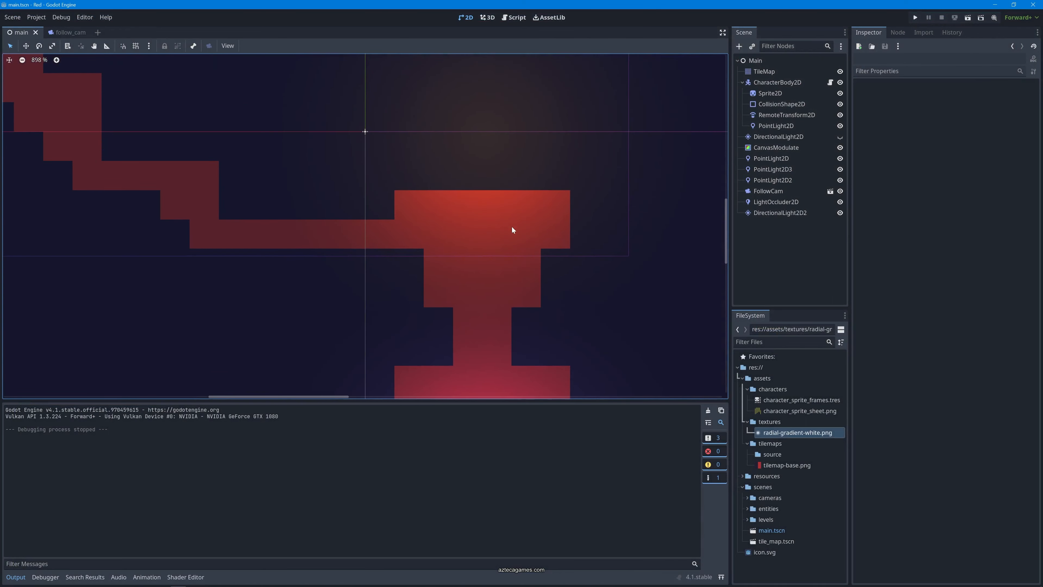
# Hide the LightOccluder2D and DirectionalLight2D2 nodes in the scene
pyautogui.moveTo(238, 116); pyautogui.dragTo(546, 314, button='middle')
pyautogui.moveTo(381, 103); pyautogui.dragTo(407, 268, button='middle')
pyautogui.click(776, 248)
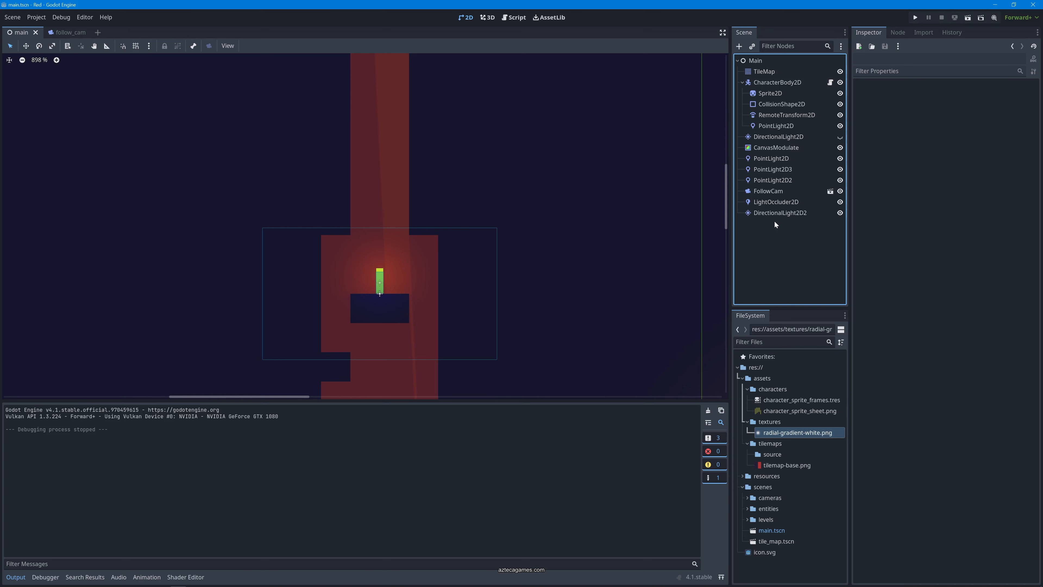
pyautogui.click(776, 203)
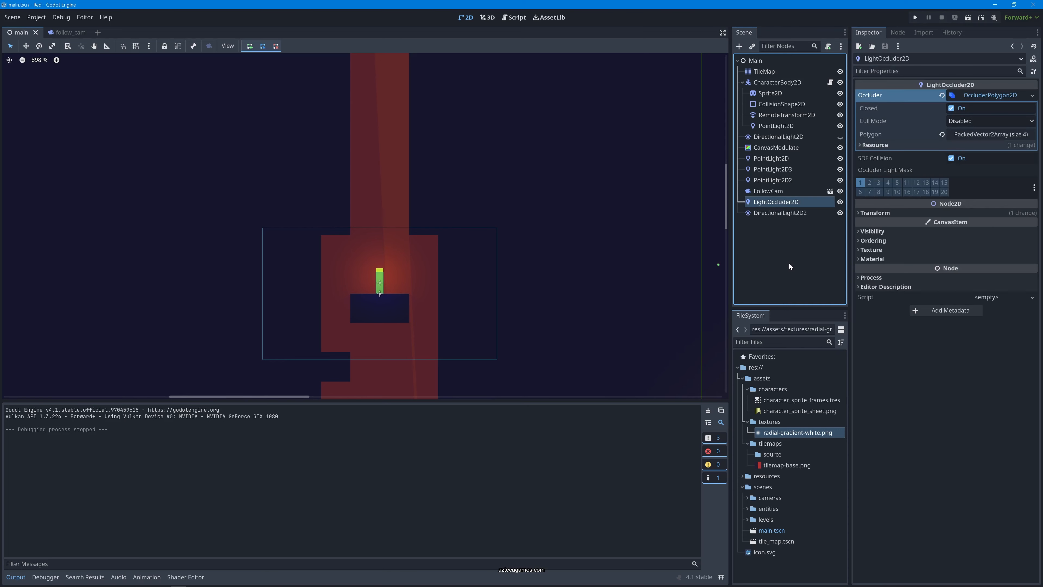
pyautogui.click(787, 236)
pyautogui.click(782, 201)
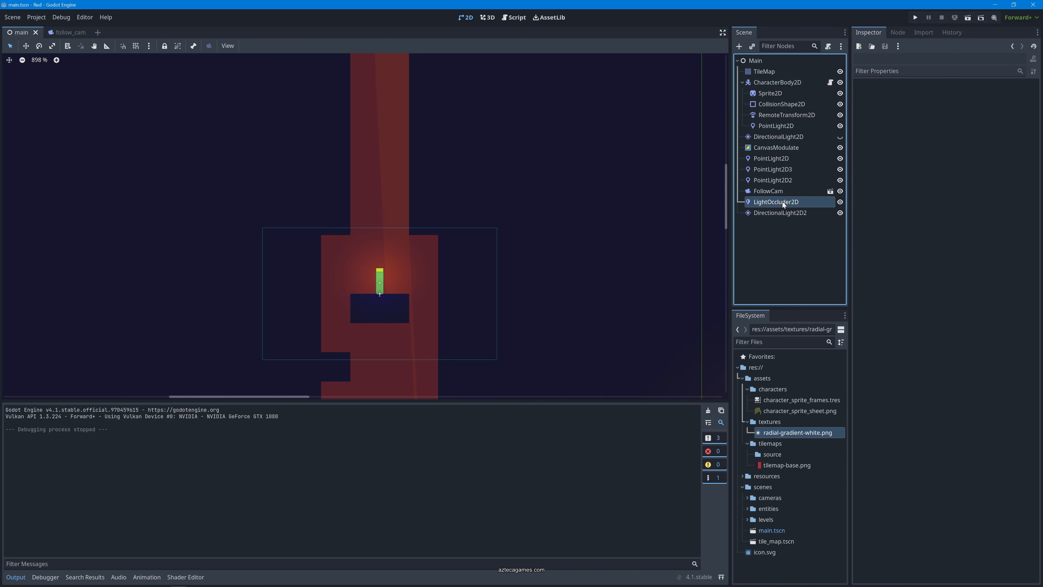
pyautogui.click(840, 202)
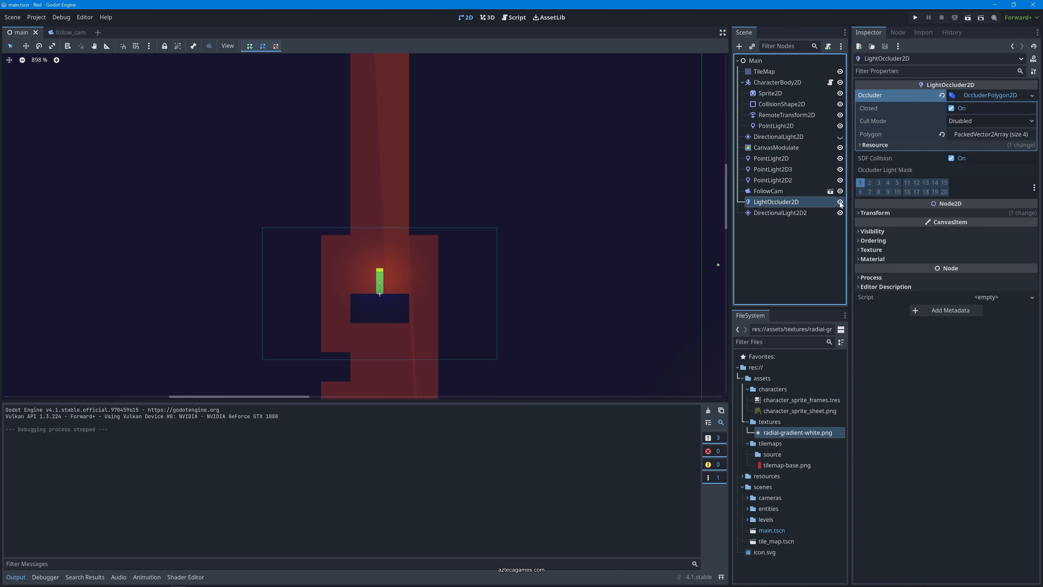
pyautogui.click(840, 212)
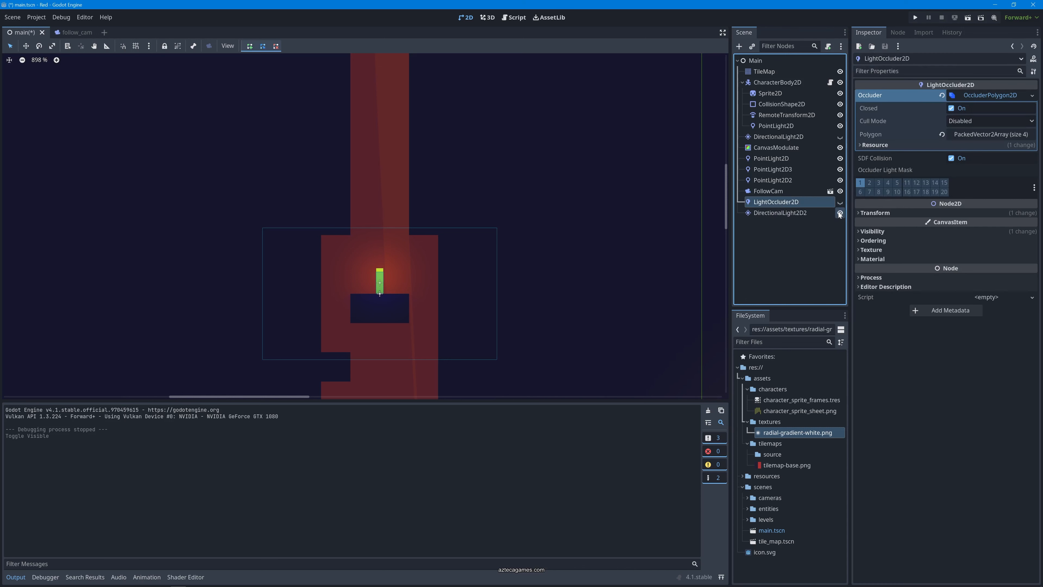
pyautogui.click(804, 232)
# Center the viewport on PointLight2D2 and examine how it lights the chamber below it
pyautogui.click(790, 180)
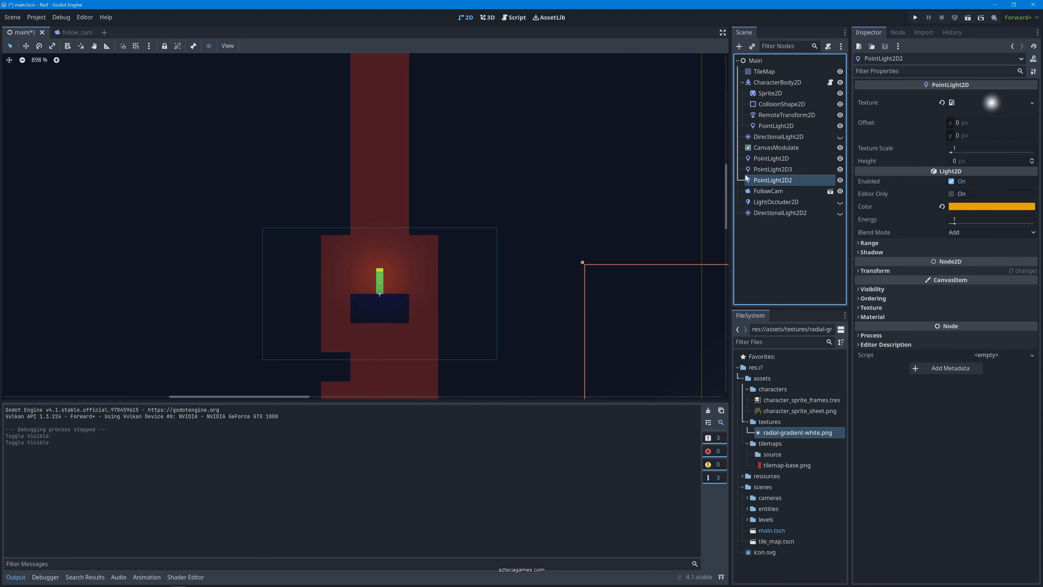
pyautogui.press('f')
pyautogui.moveTo(432, 143); pyautogui.dragTo(370, 90, button='middle')
pyautogui.scroll(-7, 482, 241)
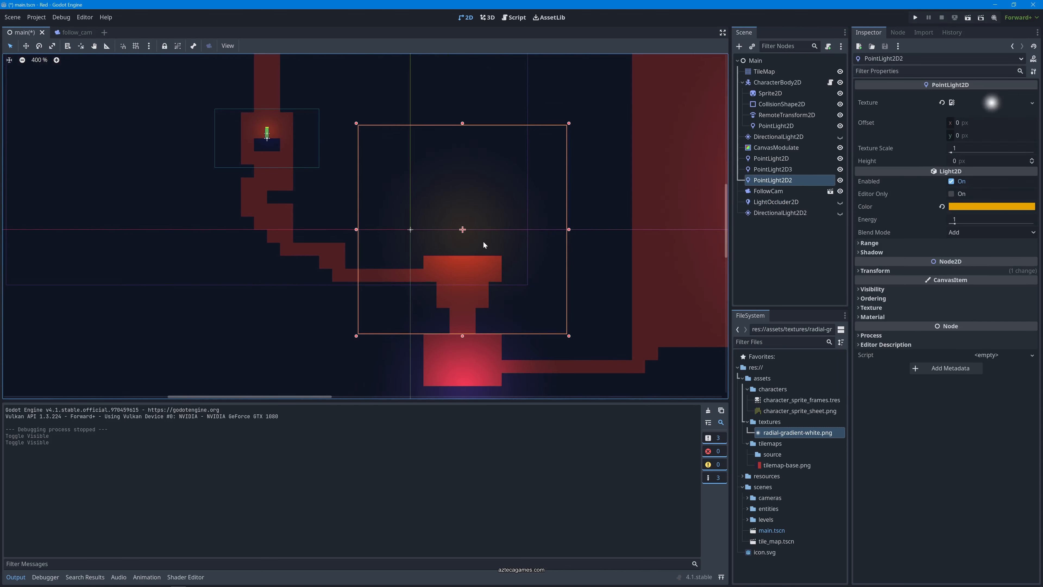
pyautogui.scroll(3, 481, 241)
pyautogui.click(778, 231)
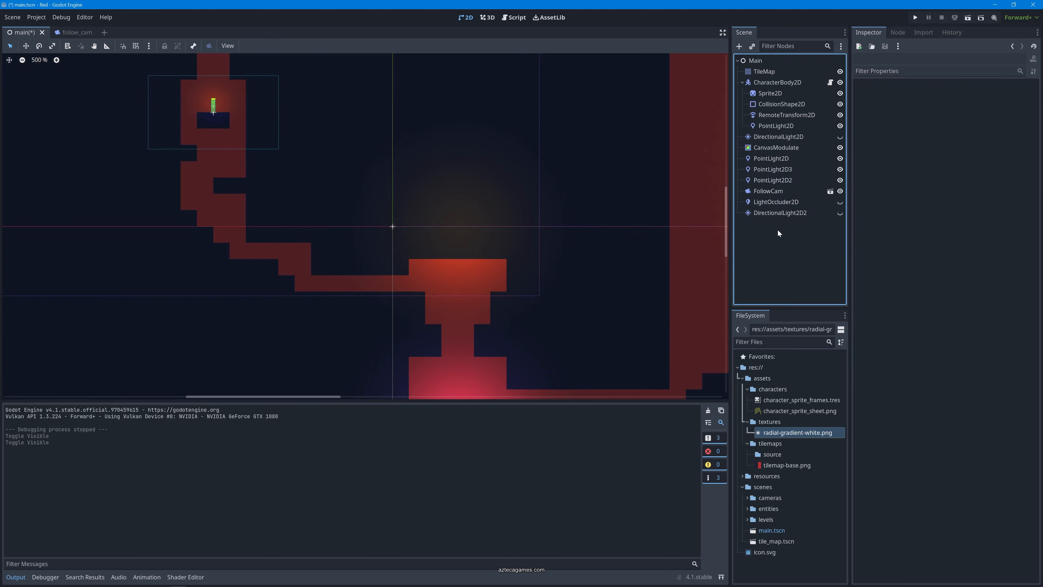
# Add a PointLight2D node under Main and assign radial-gradient-white.png as its texture
pyautogui.click(756, 60)
pyautogui.click(738, 46)
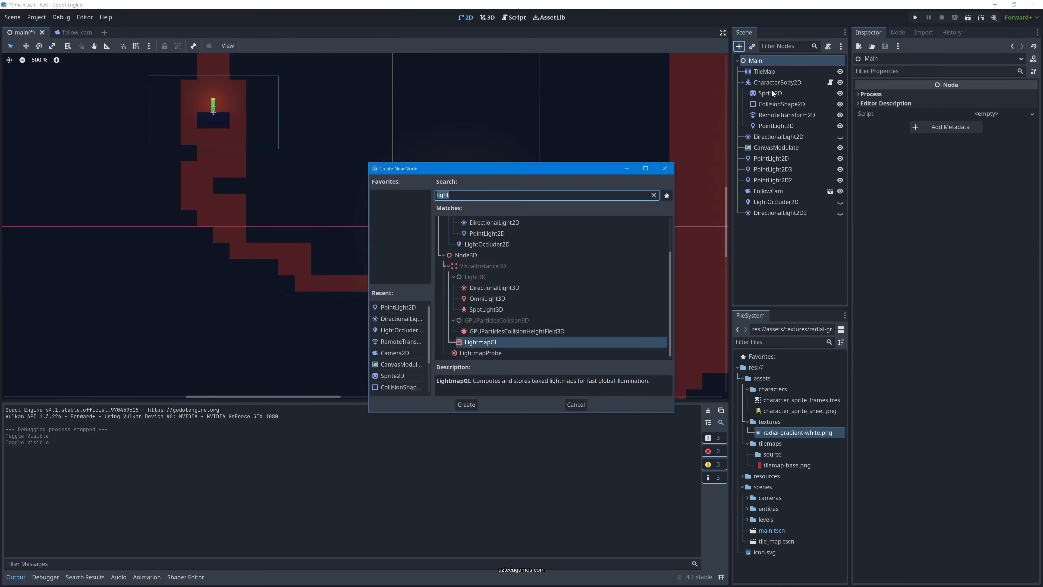
pyautogui.write('light')
pyautogui.scroll(3, 527, 270)
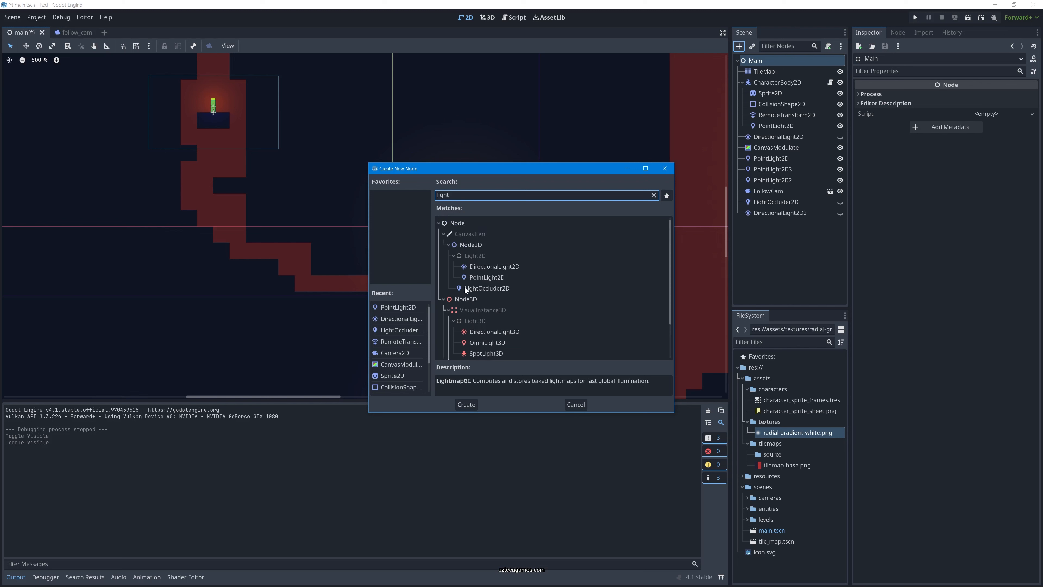
pyautogui.doubleClick(477, 277)
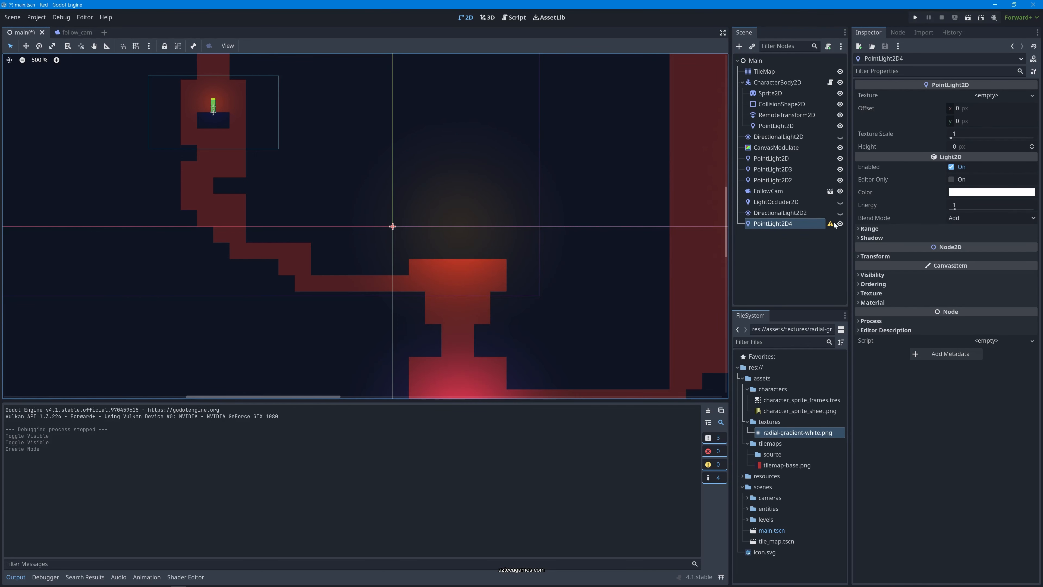
pyautogui.moveTo(830, 225)
pyautogui.moveTo(759, 436); pyautogui.dragTo(970, 101)
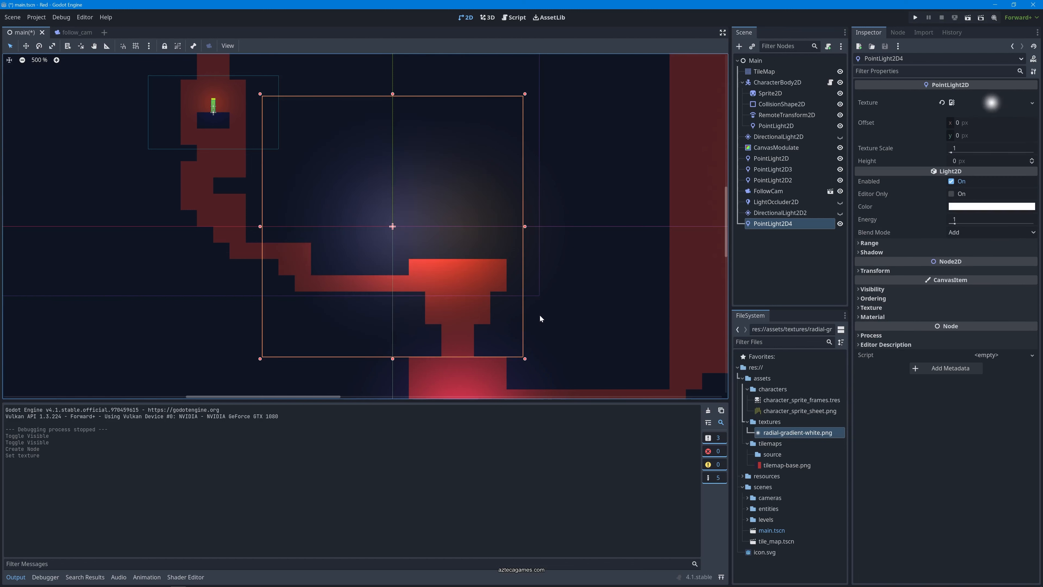
# Scale the new point light to 0.97 and set its energy to 1.1
pyautogui.moveTo(526, 360); pyautogui.dragTo(516, 305)
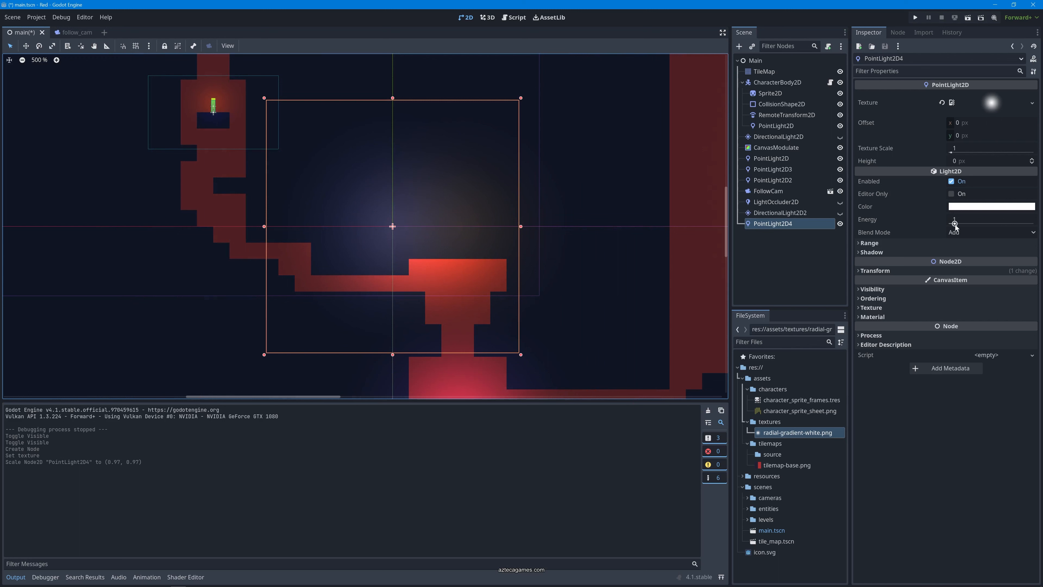
pyautogui.moveTo(955, 224)
pyautogui.mouseDown()
pyautogui.moveTo(1015, 231)
pyautogui.moveTo(955, 241)
pyautogui.mouseUp()
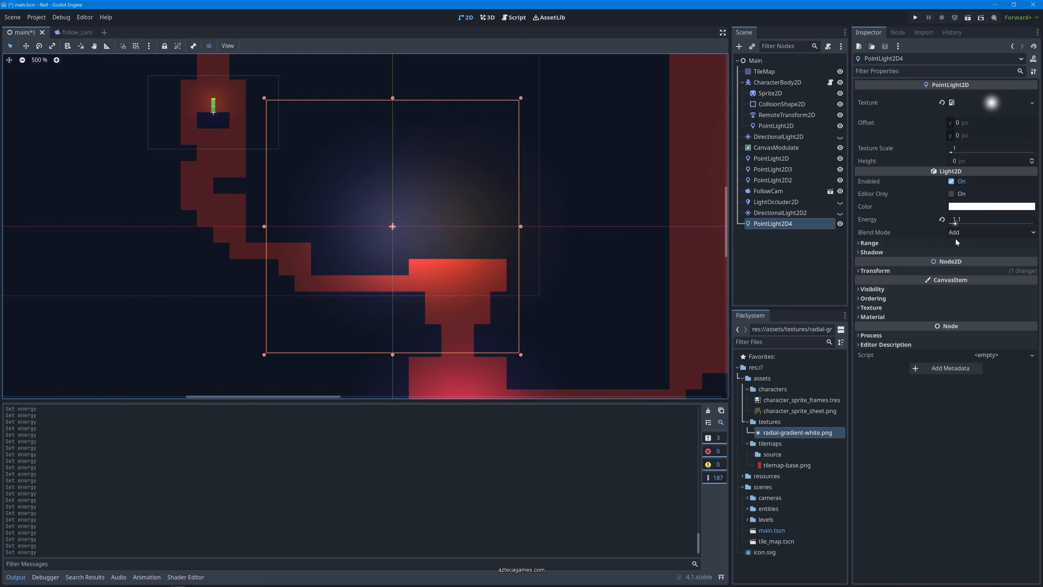
# Move the new point light beside the tunnel below the character, at about (-130, -24), and deselect it
pyautogui.moveTo(392, 226); pyautogui.dragTo(94, 195)
pyautogui.press('f')
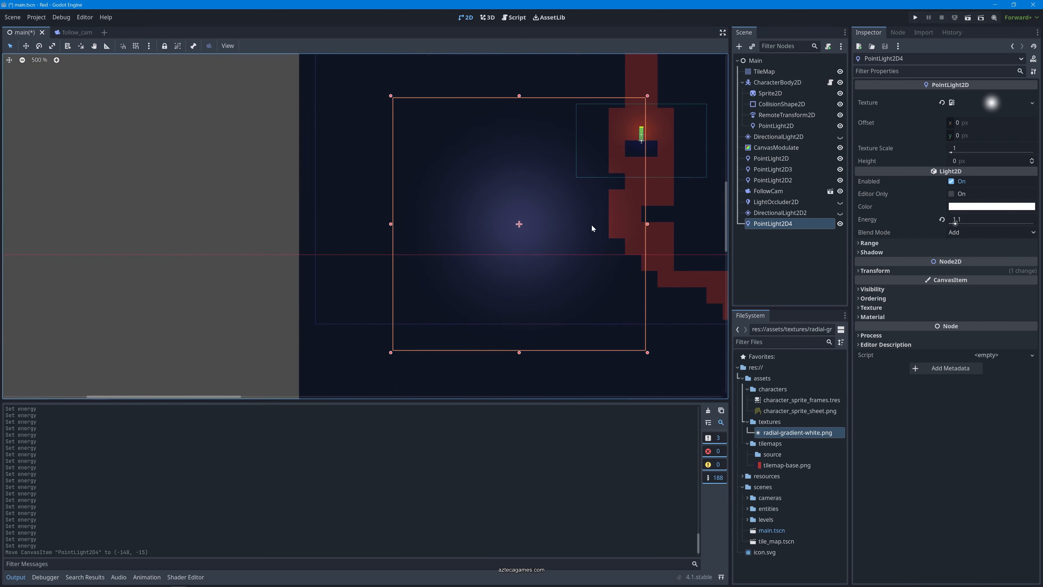
pyautogui.moveTo(521, 230); pyautogui.dragTo(555, 212)
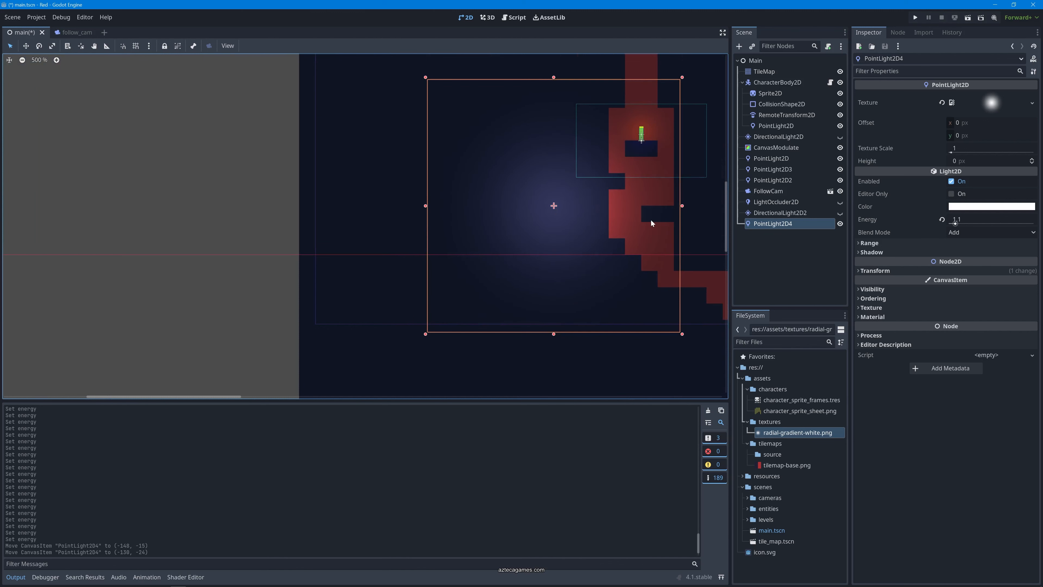
pyautogui.moveTo(650, 220); pyautogui.dragTo(520, 246, button='middle')
pyautogui.click(533, 230)
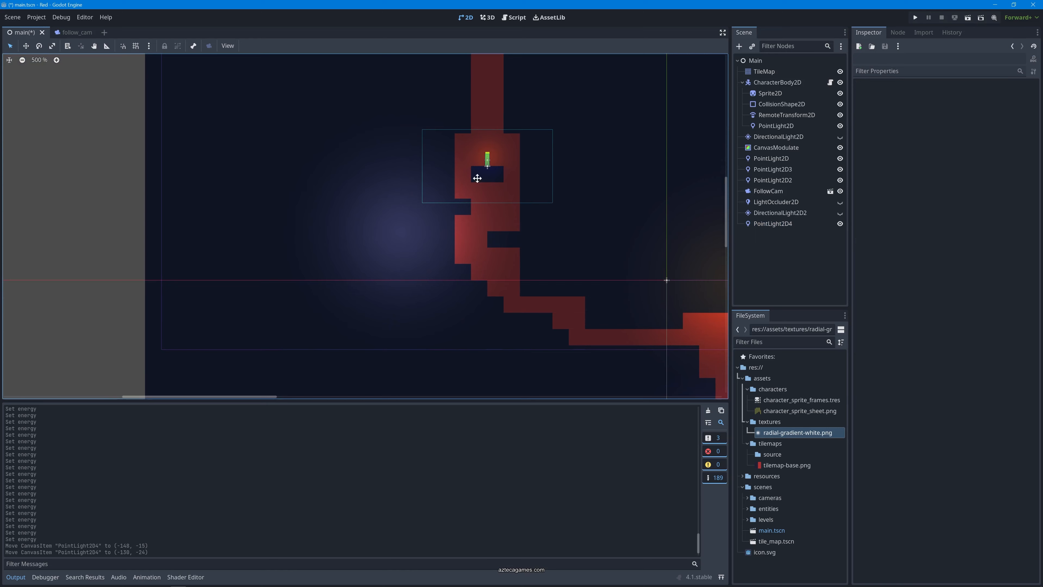
# Examine how the point lights illuminate the winding tunnel, the two chambers and the edge of the large room
pyautogui.moveTo(477, 178); pyautogui.dragTo(357, 241, button='middle')
pyautogui.moveTo(487, 226); pyautogui.dragTo(461, 132, button='middle')
pyautogui.click(786, 275)
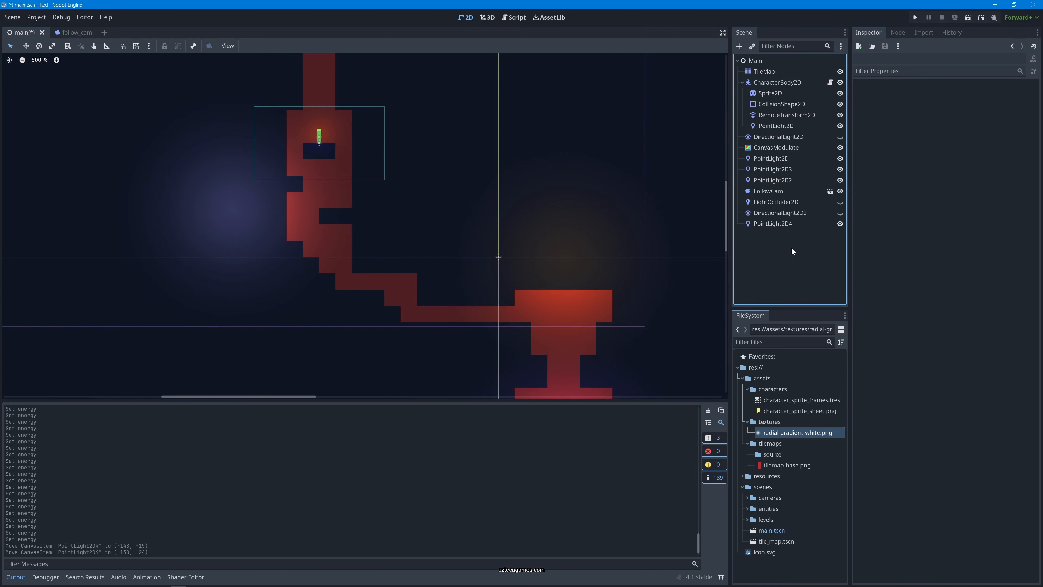
pyautogui.click(798, 225)
pyautogui.click(455, 242)
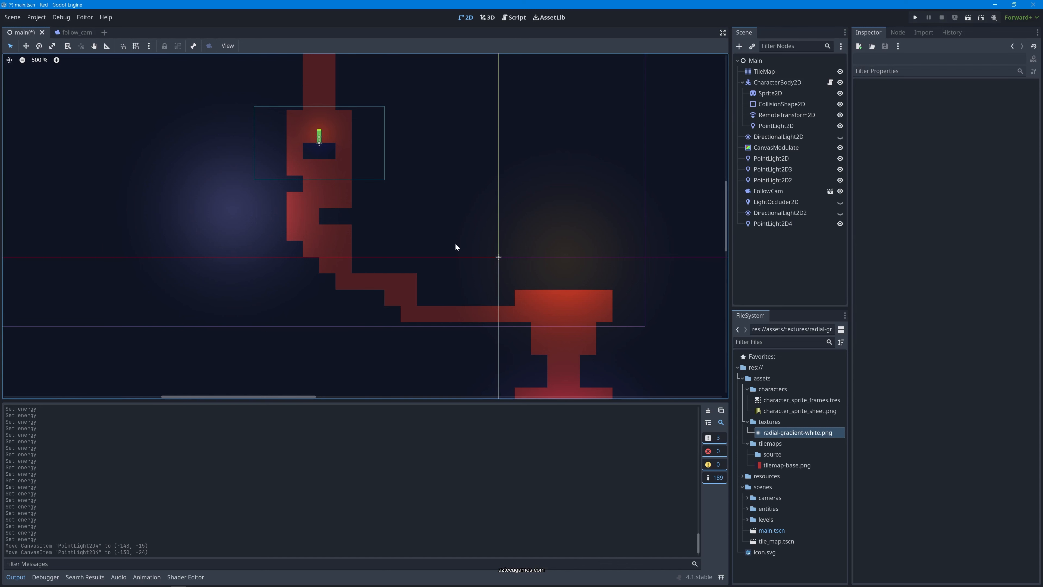
pyautogui.moveTo(596, 254); pyautogui.dragTo(577, 237, button='middle')
pyautogui.moveTo(584, 301); pyautogui.dragTo(548, 189, button='middle')
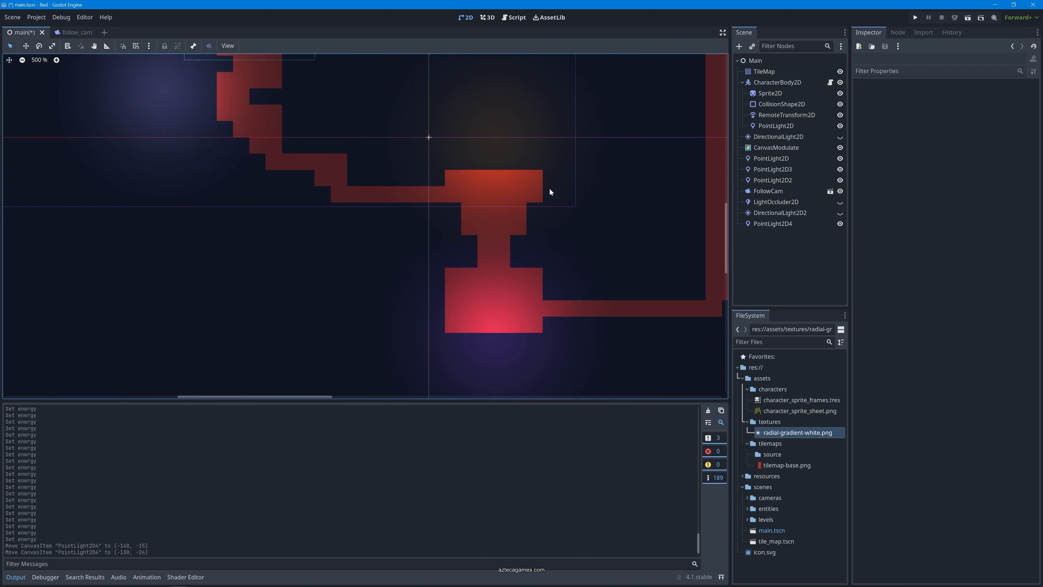
pyautogui.moveTo(632, 263); pyautogui.dragTo(550, 295, button='middle')
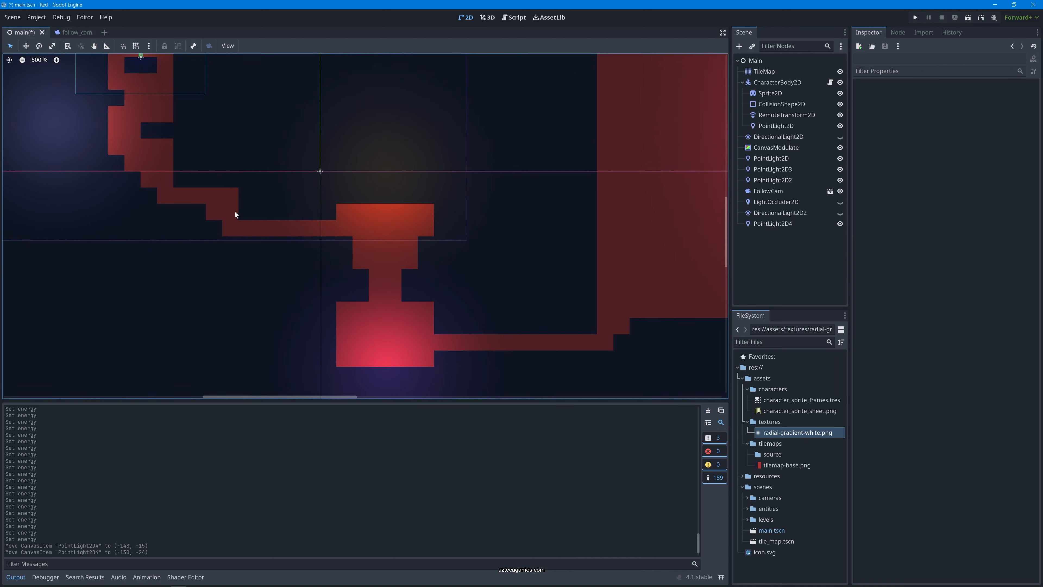
pyautogui.moveTo(233, 215); pyautogui.dragTo(449, 305, button='middle')
pyautogui.scroll(2, 430, 233)
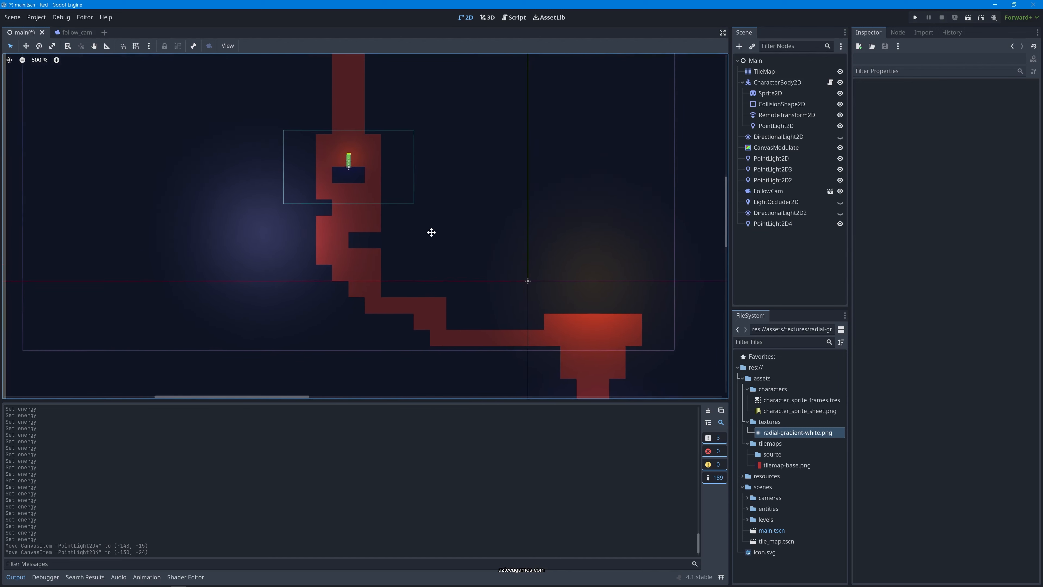
# Make the DirectionalLight2D2 node visible again and select it
pyautogui.click(782, 225)
pyautogui.click(801, 265)
pyautogui.click(794, 224)
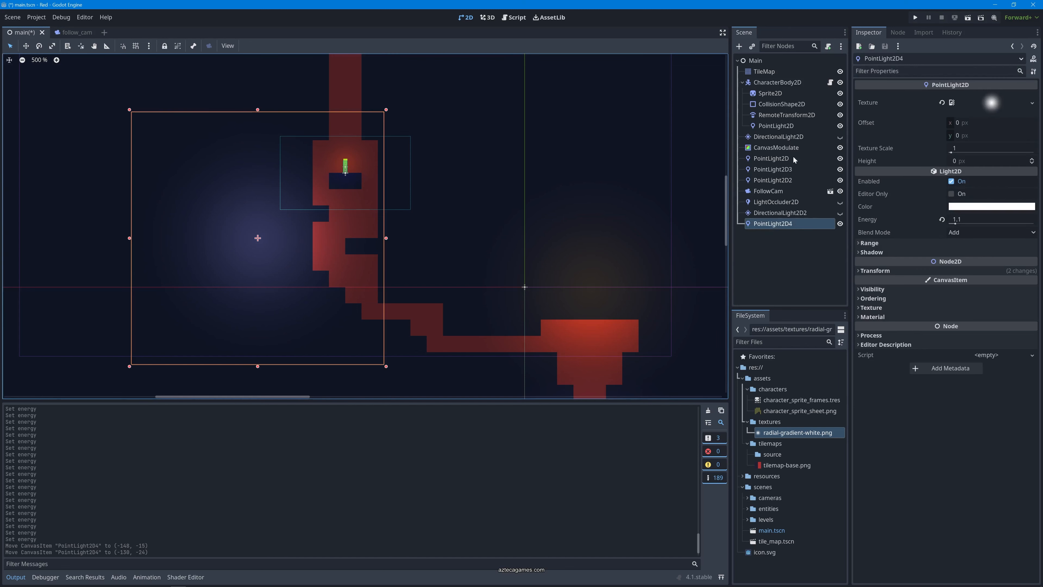
pyautogui.click(839, 213)
# Examine the directional light's shadow edges in the vertical shaft and around the character up close
pyautogui.moveTo(391, 186); pyautogui.dragTo(448, 317, button='middle')
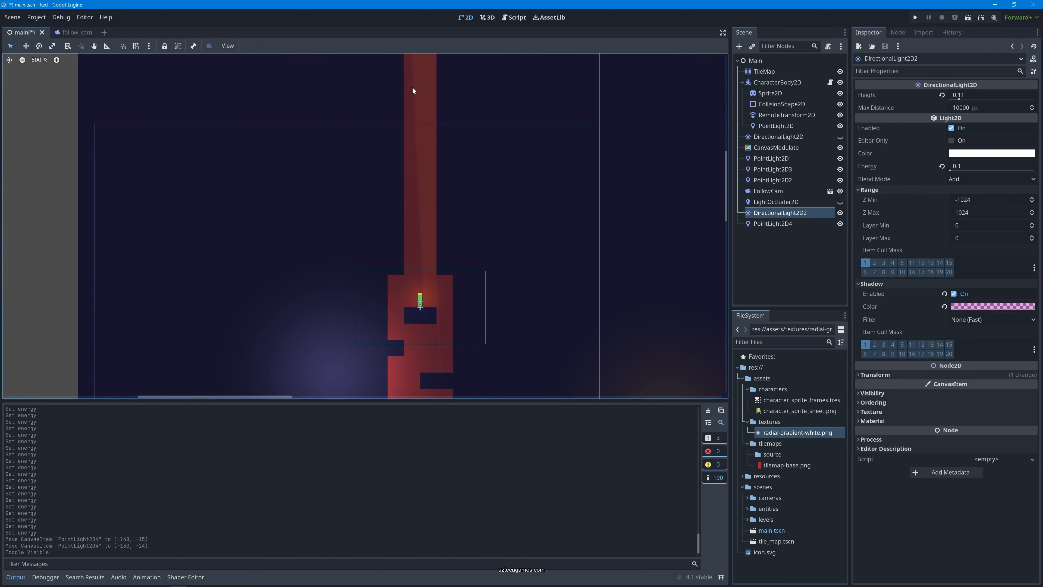
pyautogui.moveTo(422, 236); pyautogui.dragTo(408, 272, button='middle')
pyautogui.scroll(11, 410, 328)
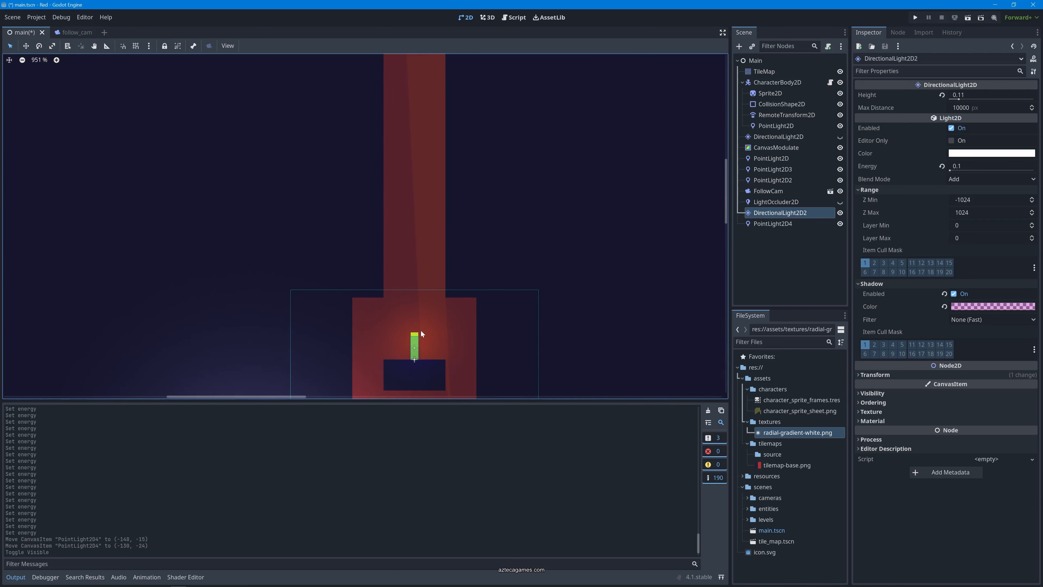
pyautogui.moveTo(429, 344); pyautogui.dragTo(444, 169, button='middle')
pyautogui.scroll(7, 436, 175)
pyautogui.scroll(8, 435, 173)
pyautogui.moveTo(457, 115); pyautogui.dragTo(470, 270, button='middle')
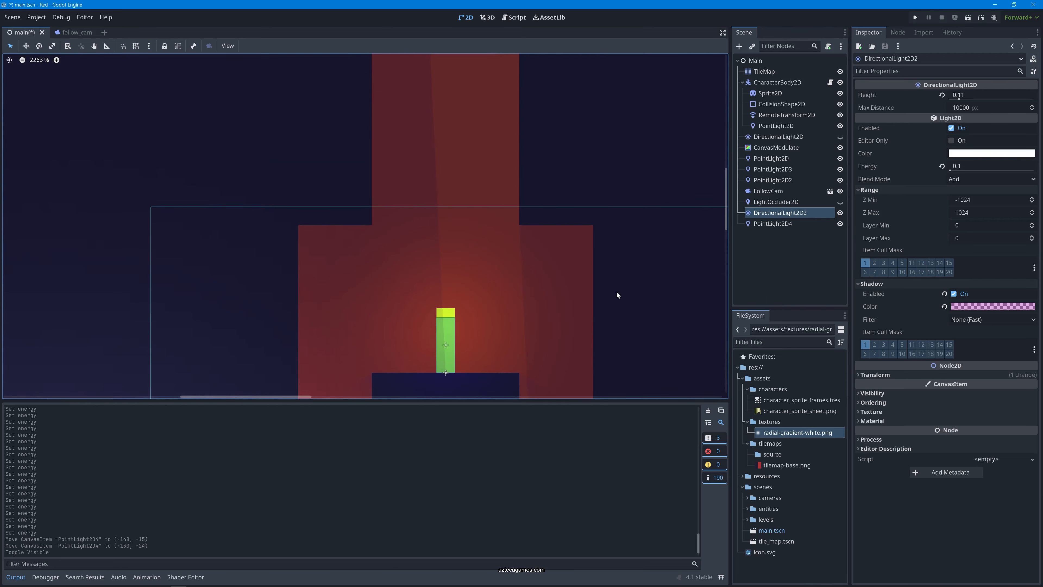
pyautogui.moveTo(617, 294); pyautogui.dragTo(605, 262, button='middle')
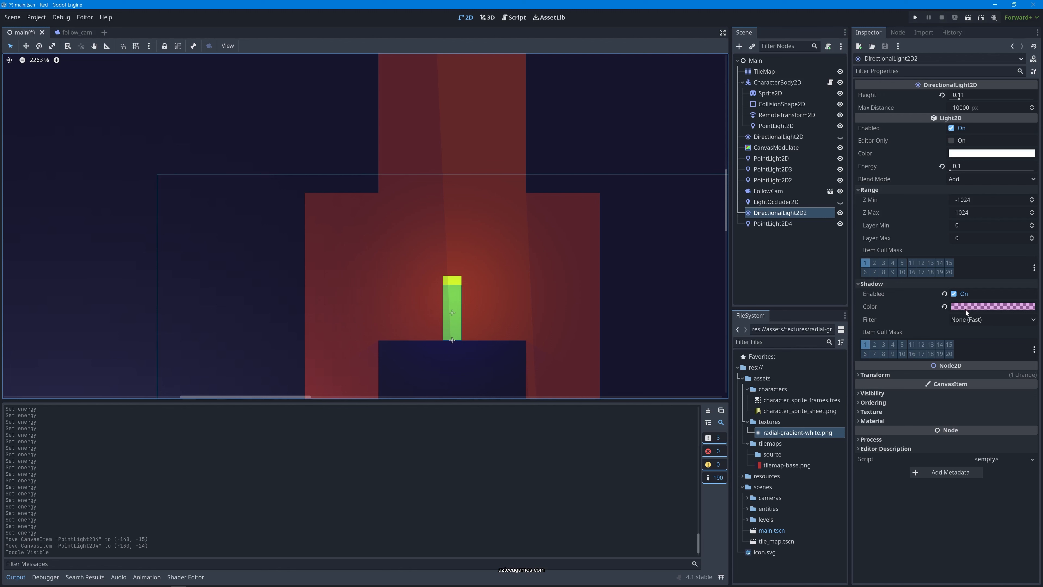
# Set DirectionalLight2D2's shadow filter to PCF5 (Average) and inspect the shadow edges around the character
pyautogui.click(961, 320)
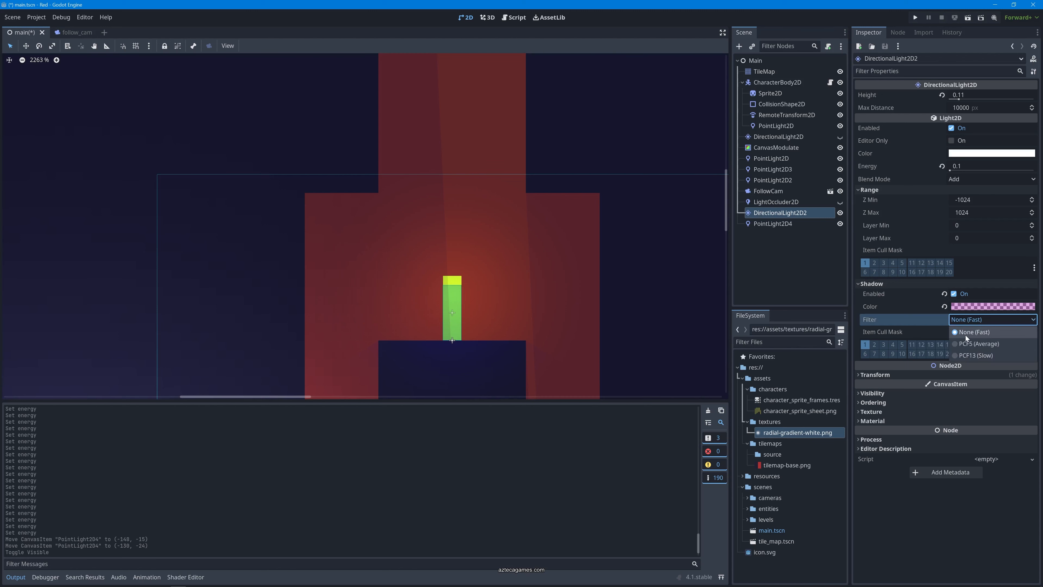
pyautogui.click(967, 320)
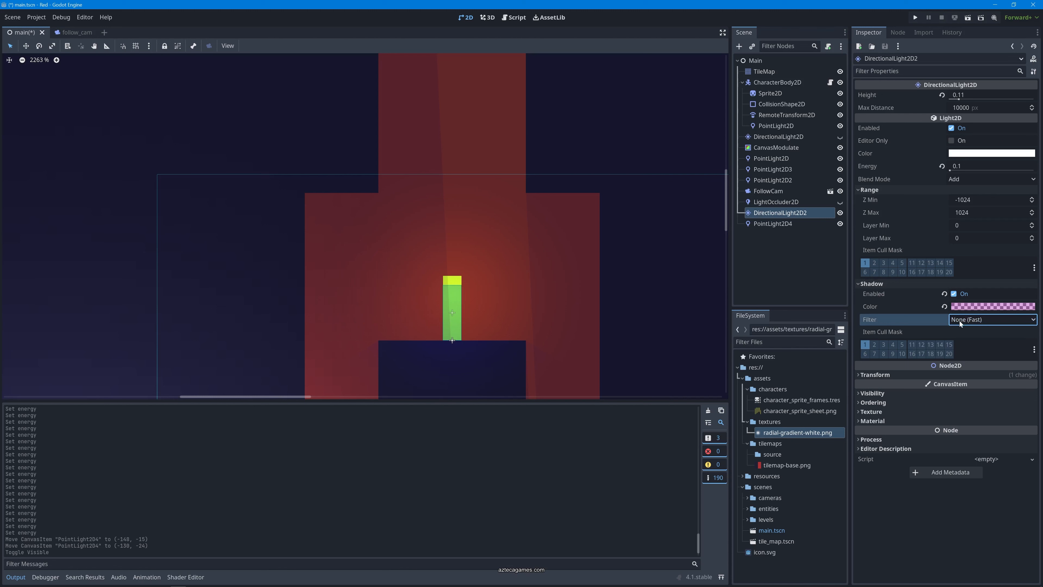
pyautogui.click(975, 322)
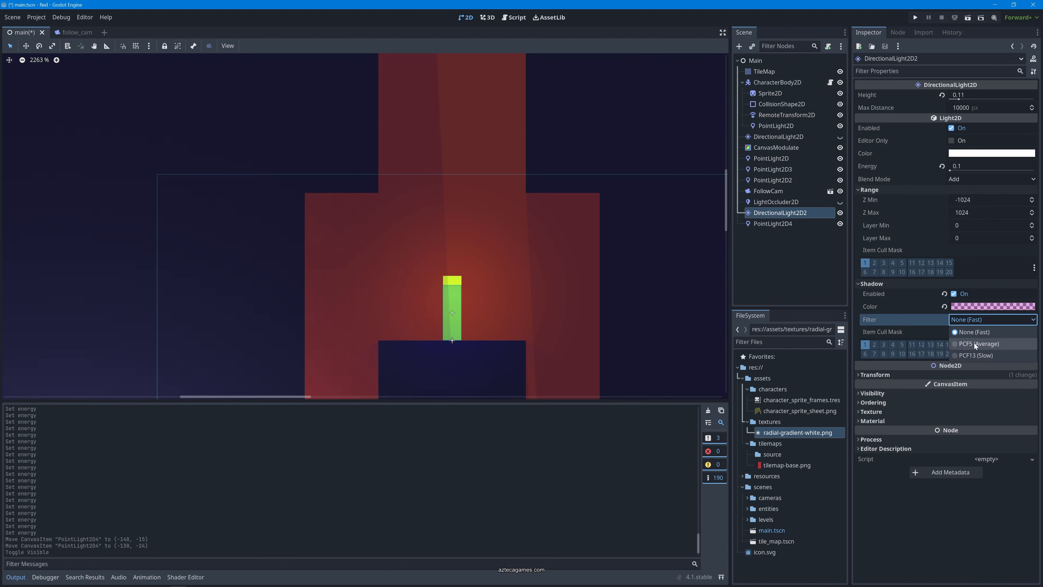
pyautogui.click(973, 344)
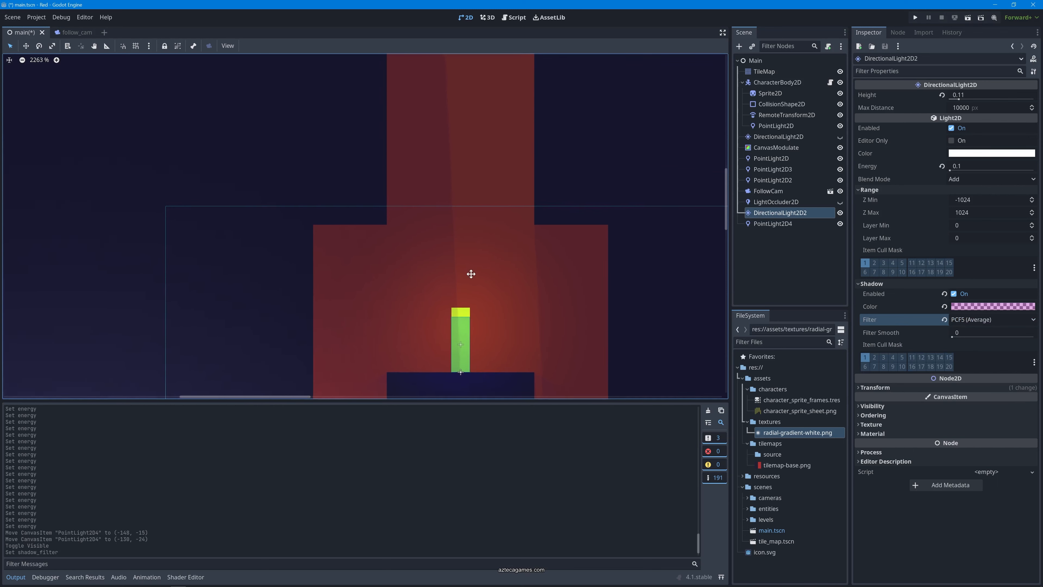
pyautogui.scroll(4, 485, 271)
pyautogui.moveTo(416, 304); pyautogui.dragTo(423, 109, button='middle')
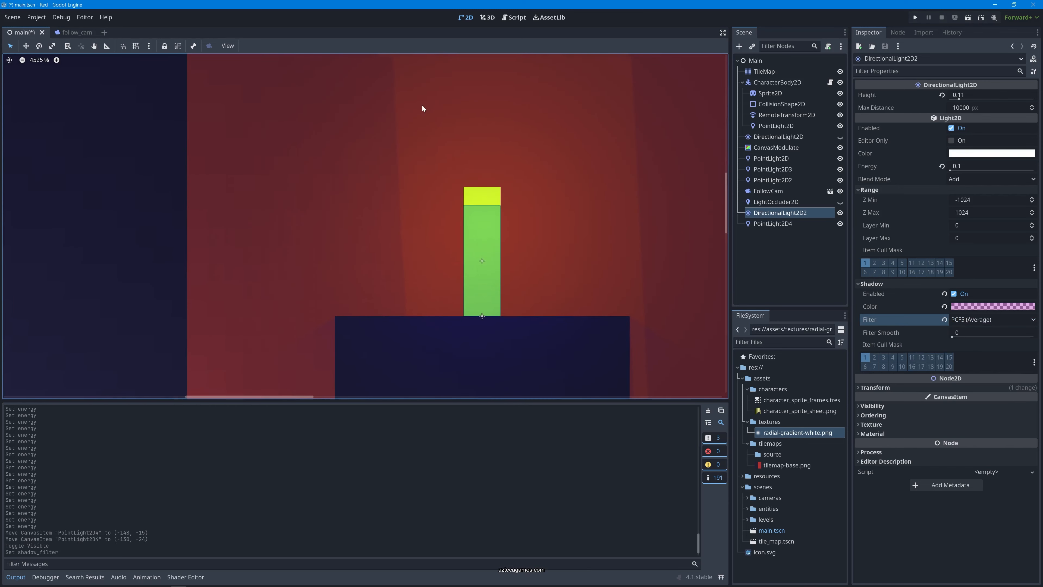
# Set DirectionalLight2D2's shadow filter to PCF13 (Slow) and run the project
pyautogui.click(975, 321)
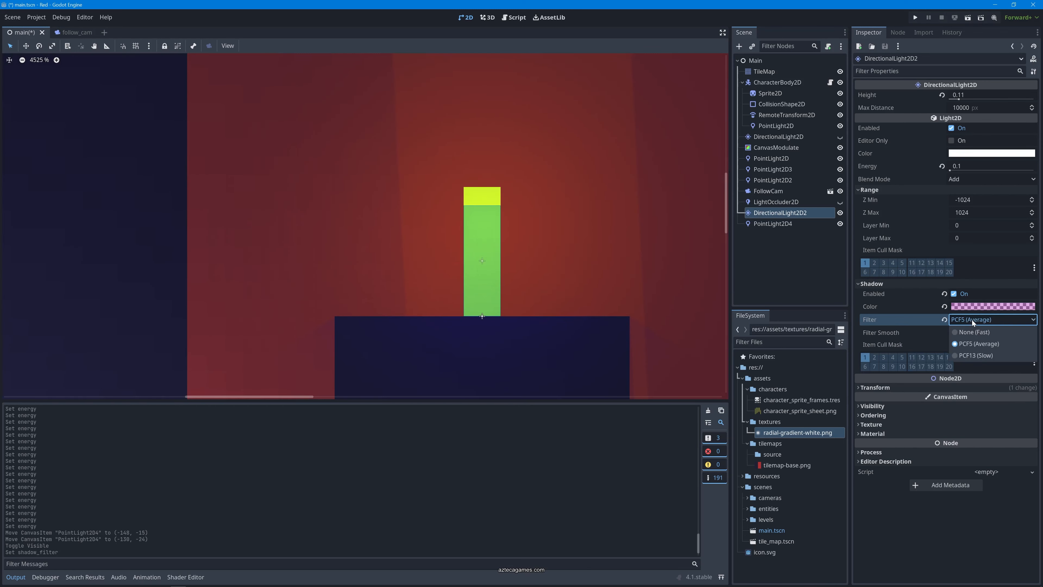
pyautogui.click(974, 355)
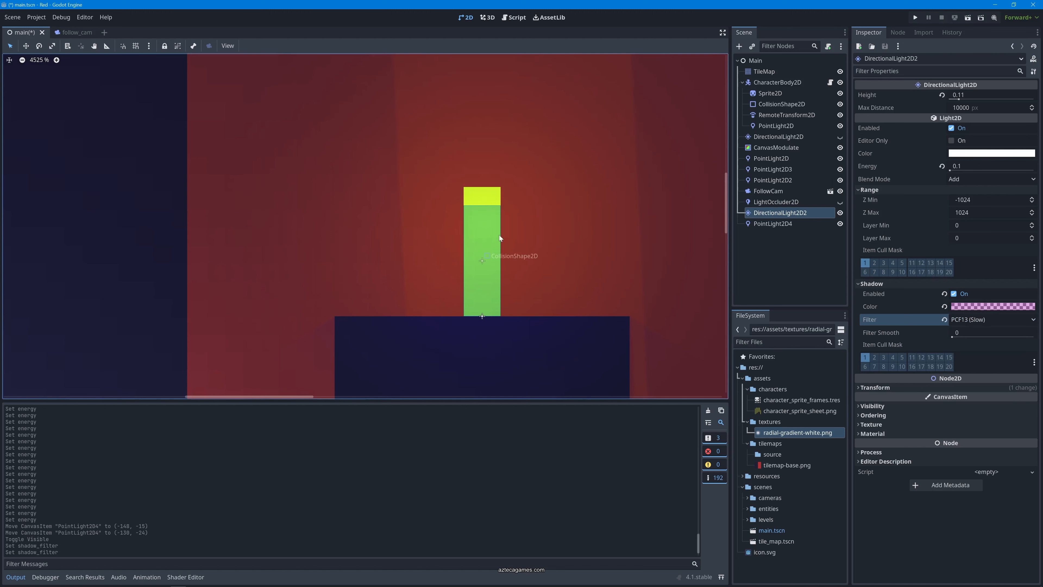
pyautogui.moveTo(468, 208); pyautogui.dragTo(475, 270, button='middle')
pyautogui.press('F5')
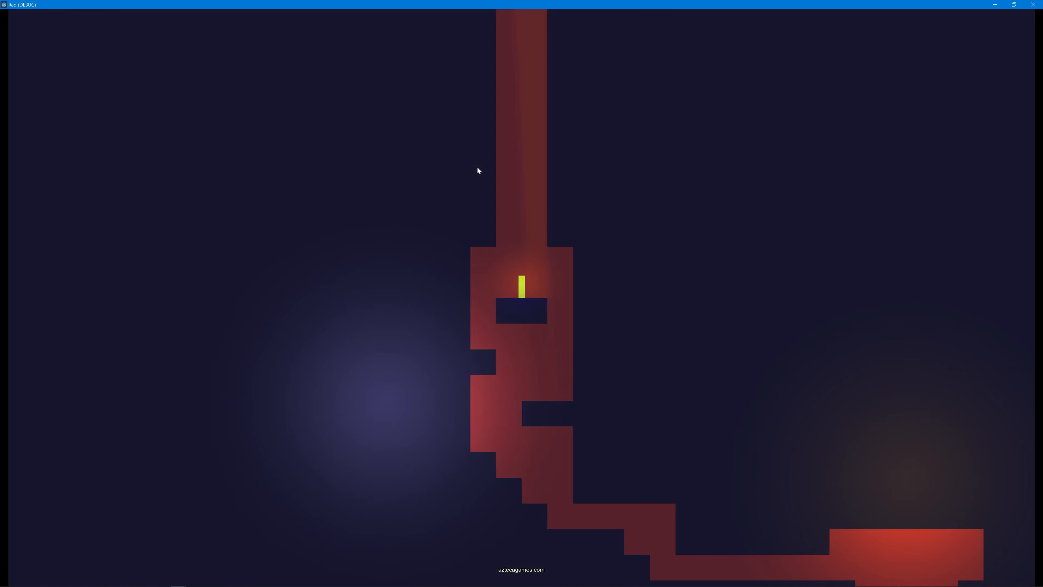
# Move the character back and forth on the platform beneath the vertical shaft to check the directional light's shadow edges in the running game
pyautogui.press('Right')
pyautogui.press('Left')
pyautogui.press('Right')
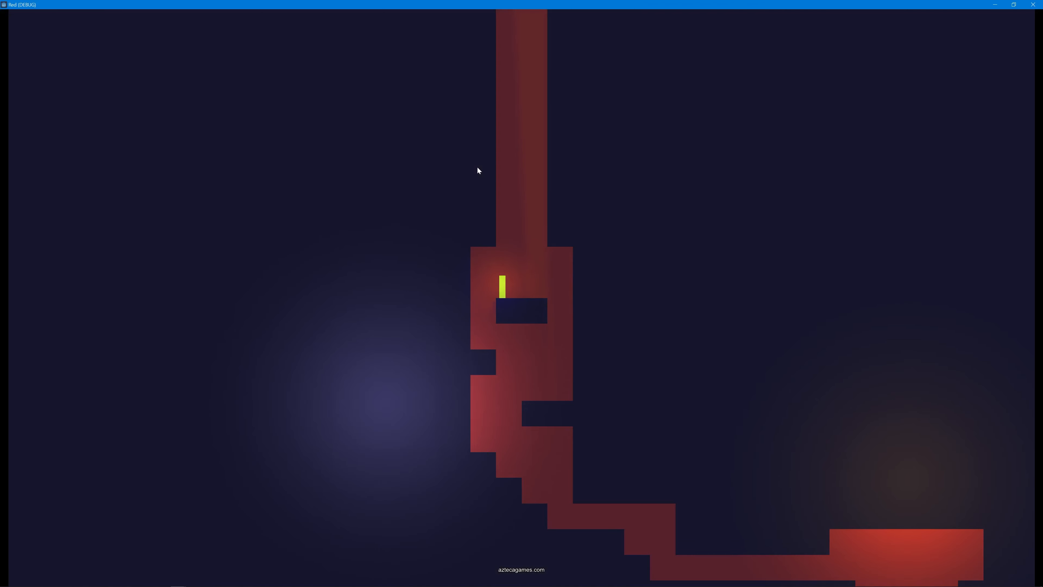
pyautogui.press('Right')
pyautogui.press('Left')
pyautogui.press('Right')
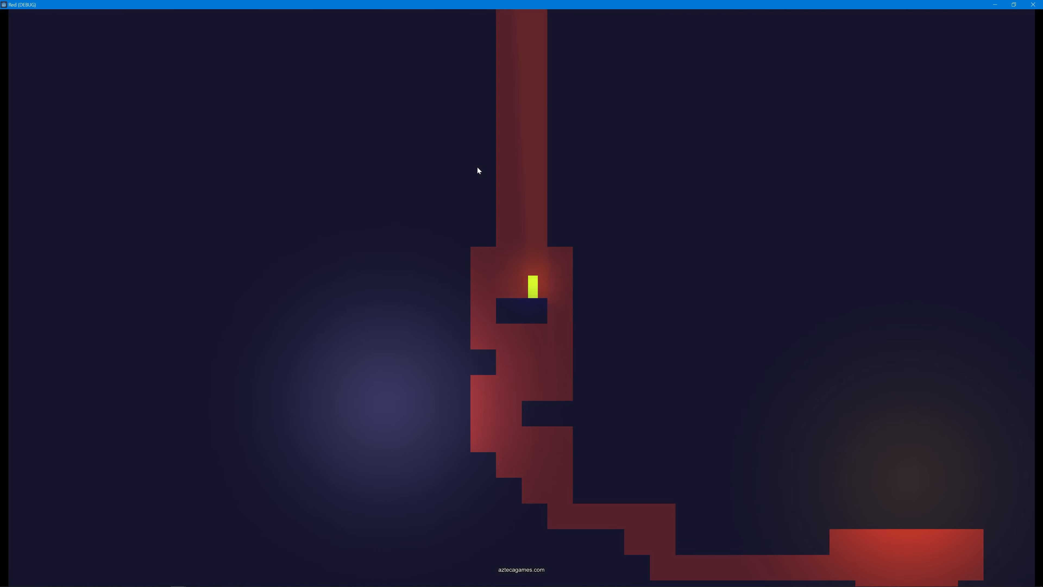
# Take the character off the platform, down the stepped passage and through the lit chambers into the lower corridor to check the lighting
pyautogui.press('Left')
pyautogui.press('Right')
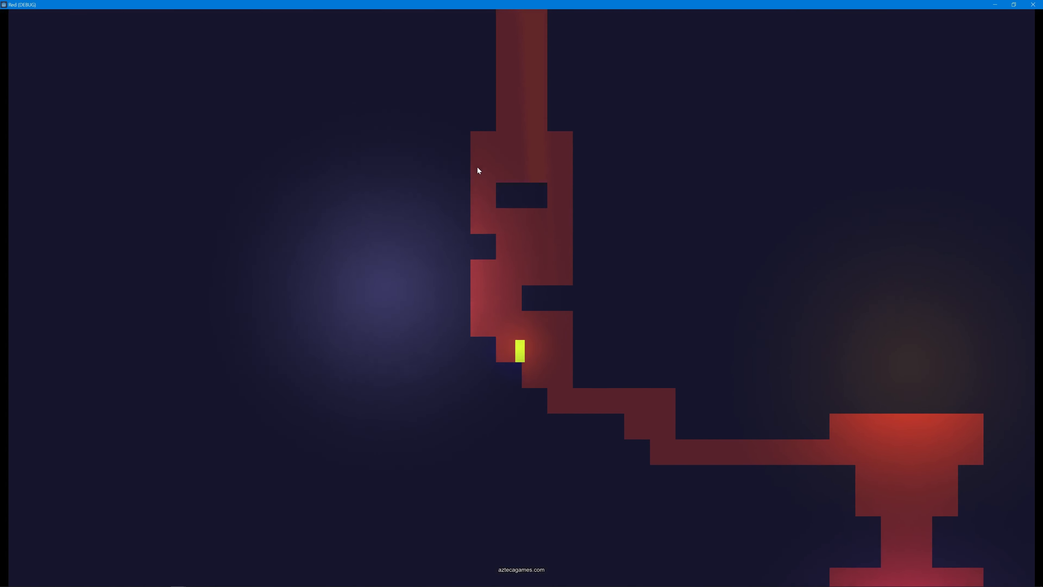
pyautogui.press('Right')
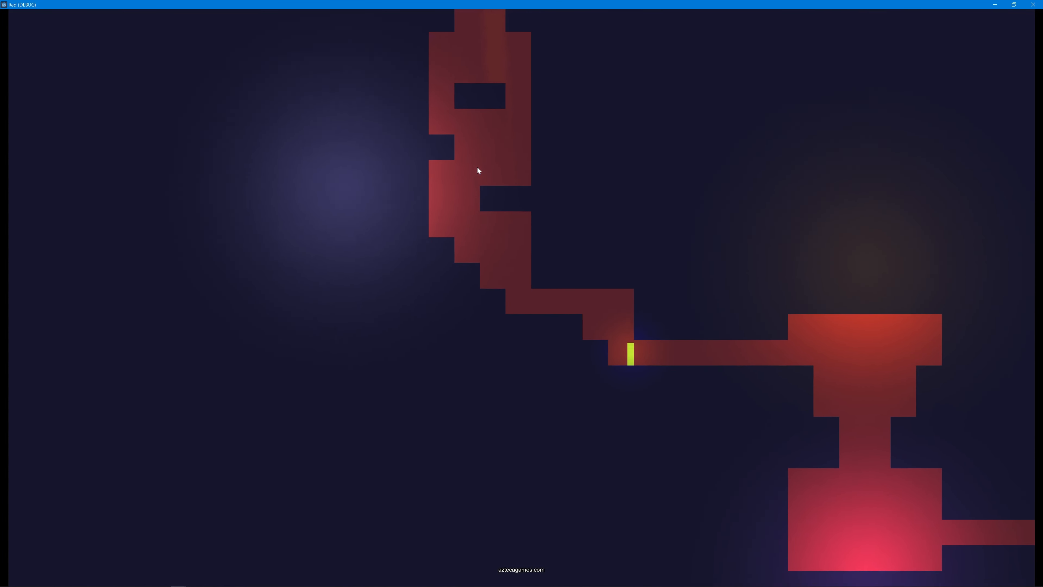
pyautogui.press('Right')
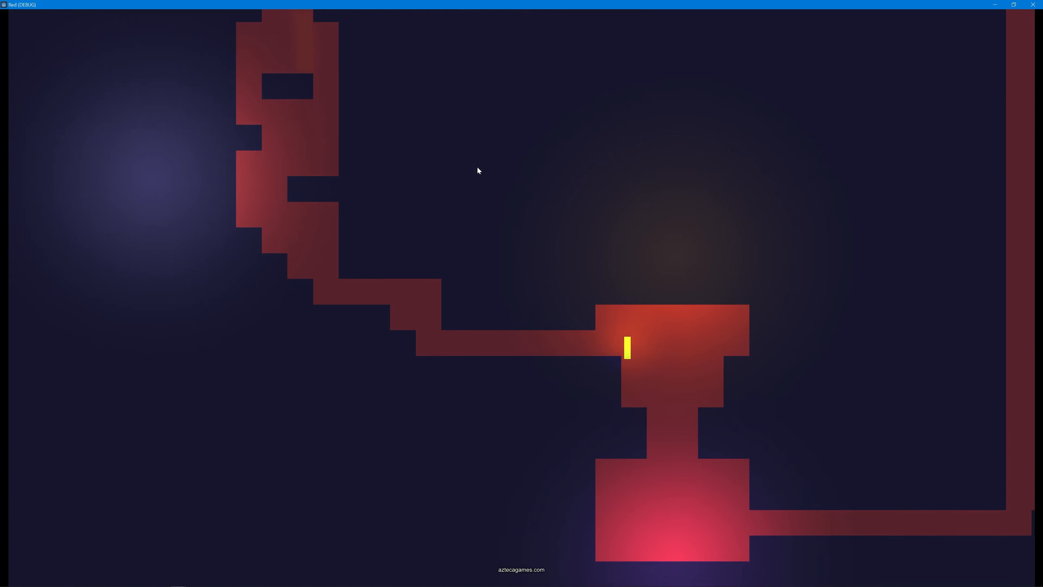
pyautogui.press('Right')
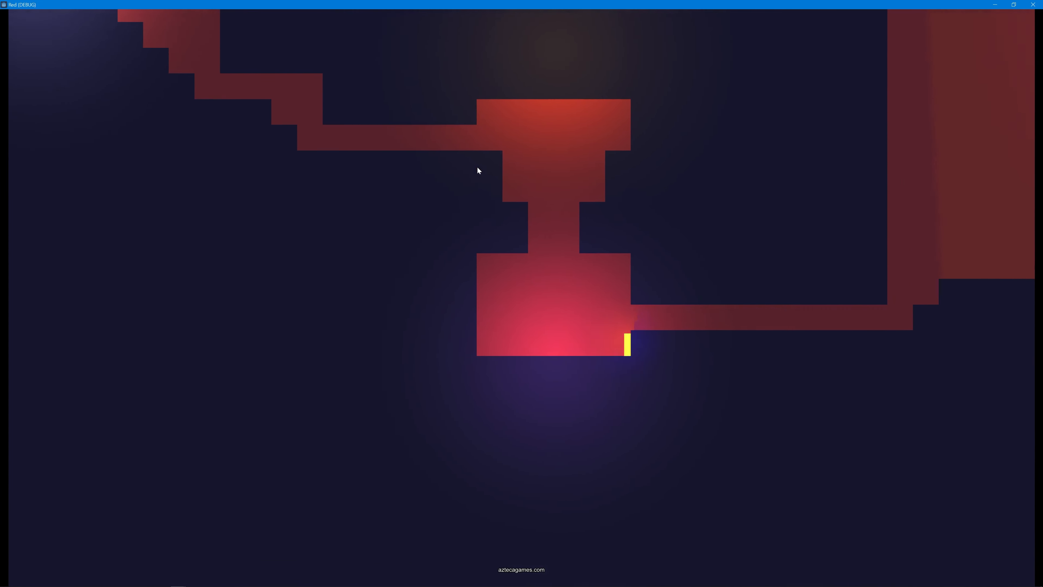
pyautogui.press('Right')
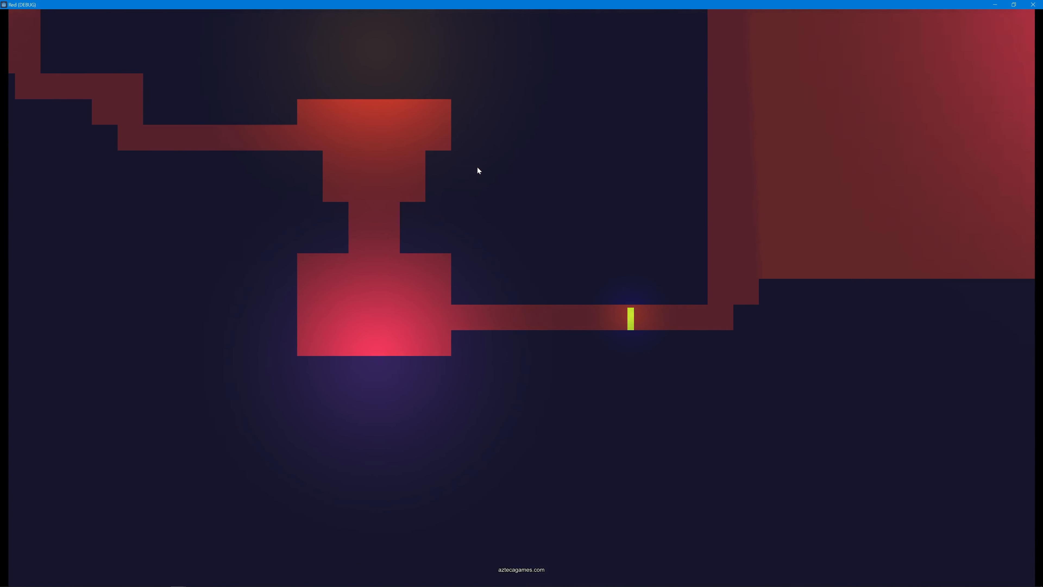
# Bring the character into the large red-lit room to check its lighting, and close the running game
pyautogui.press('Right')
pyautogui.press('space')
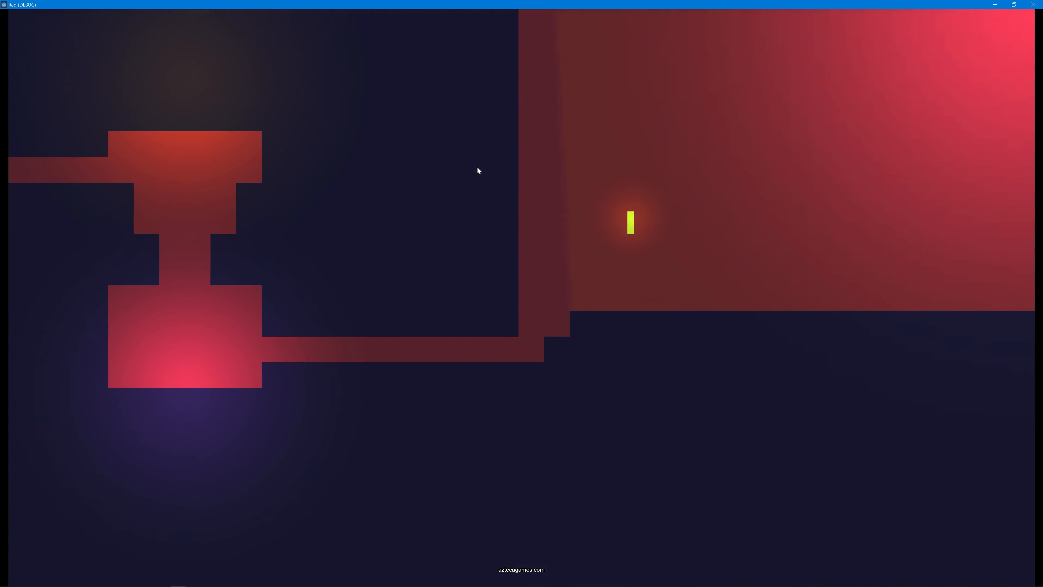
pyautogui.press('Right')
pyautogui.press('space')
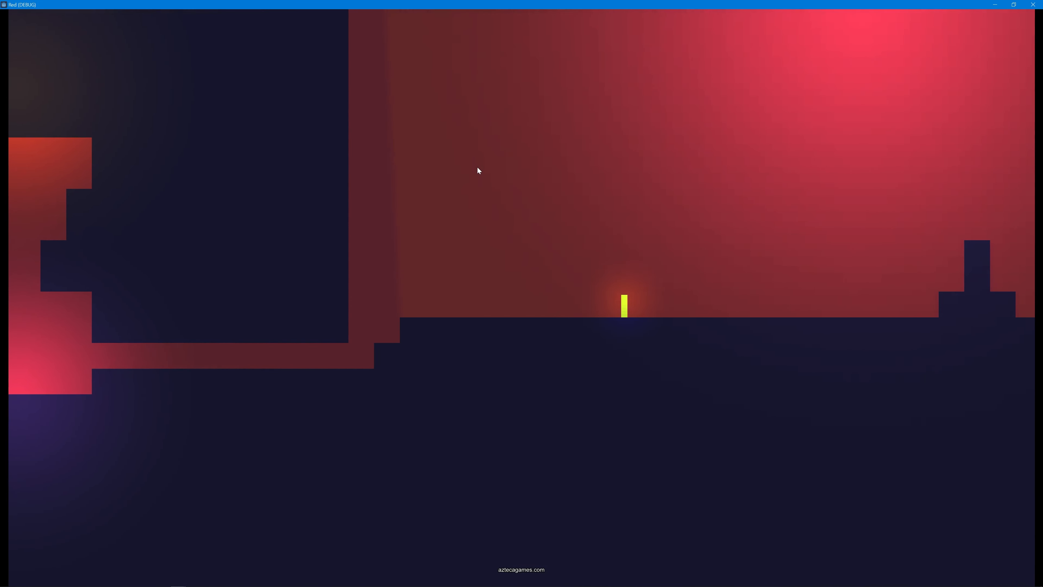
pyautogui.press('Left')
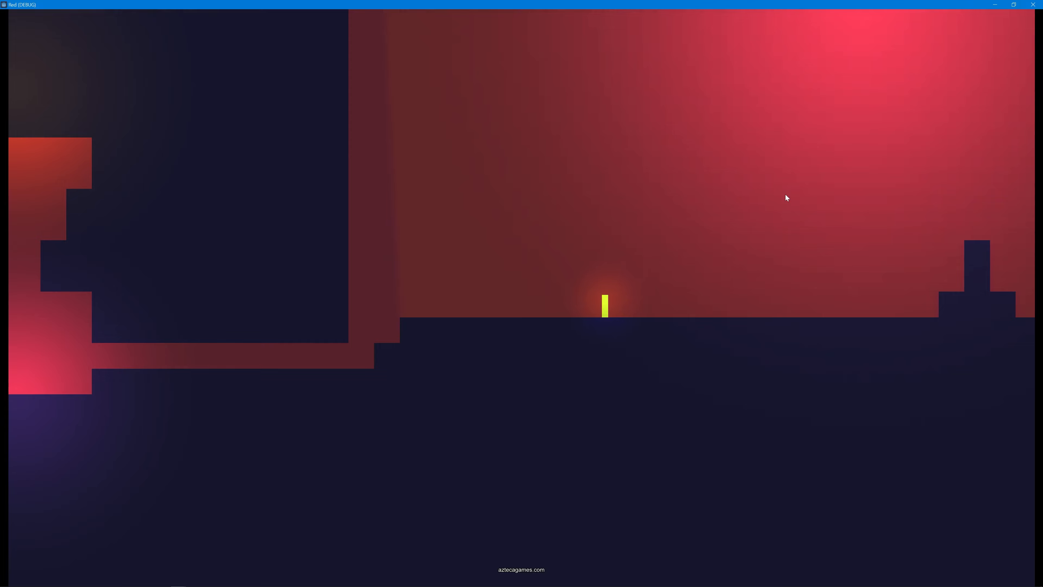
pyautogui.click(1032, 4)
# Examine the PCF13-filtered shadow edges around the character and in the shaft up close in the editor, and clear the node selection
pyautogui.scroll(-3, 384, 244)
pyautogui.scroll(-5, 384, 244)
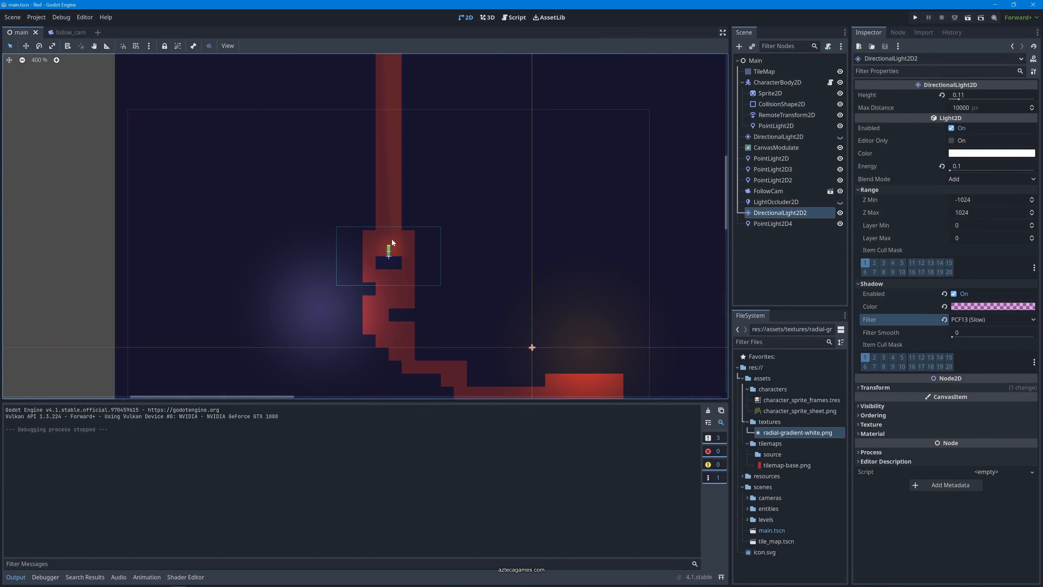
pyautogui.scroll(7, 468, 272)
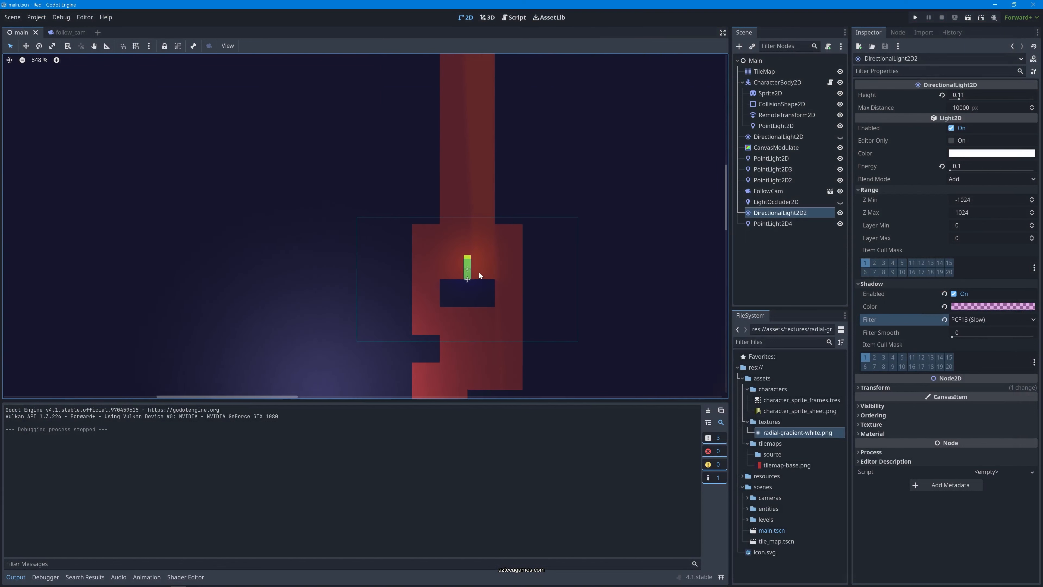
pyautogui.scroll(2, 469, 288)
pyautogui.scroll(-1, 496, 214)
pyautogui.scroll(-1, 403, 263)
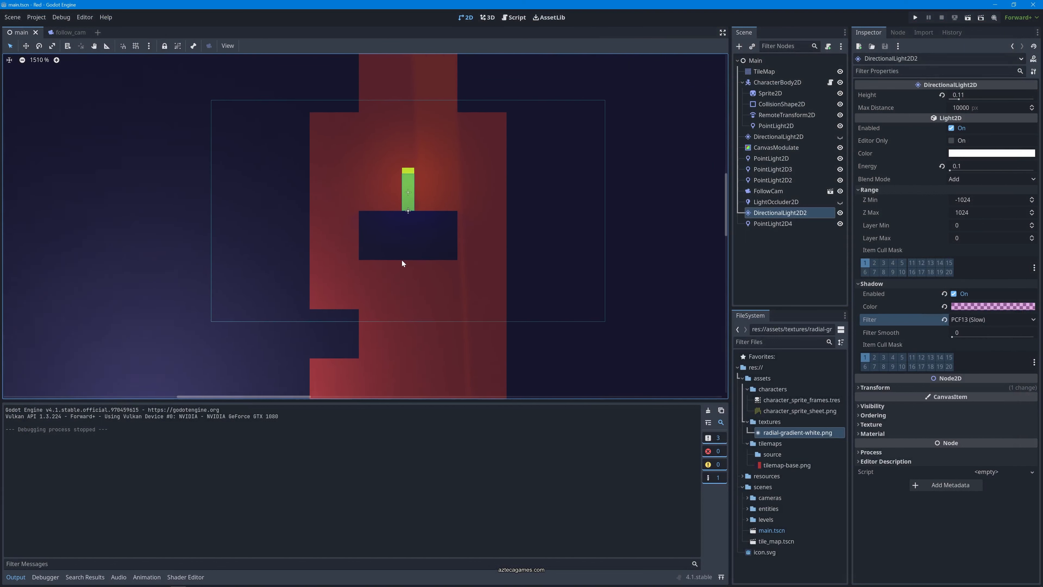
pyautogui.moveTo(426, 210); pyautogui.dragTo(419, 269, button='middle')
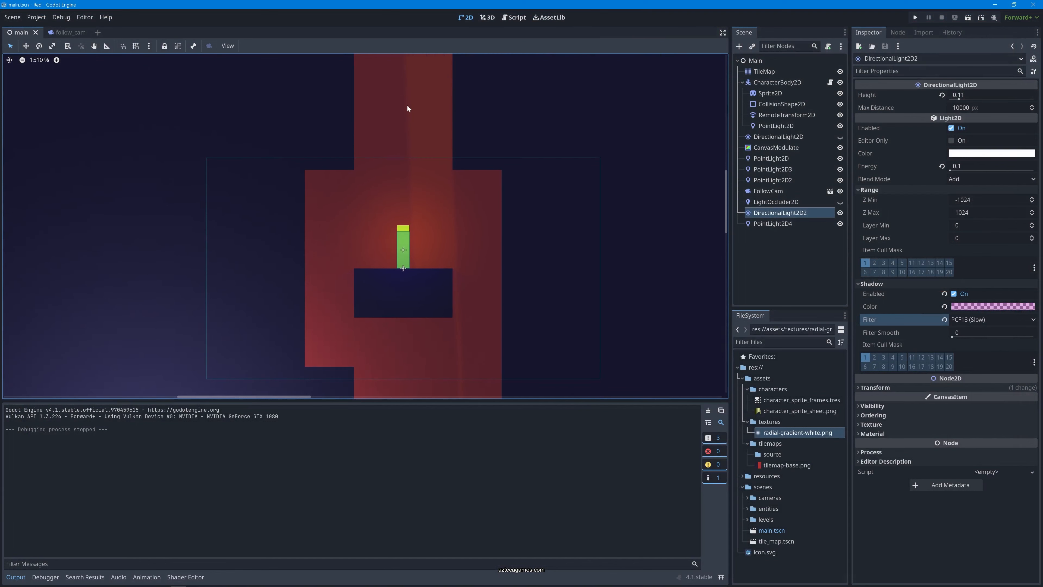
pyautogui.click(781, 260)
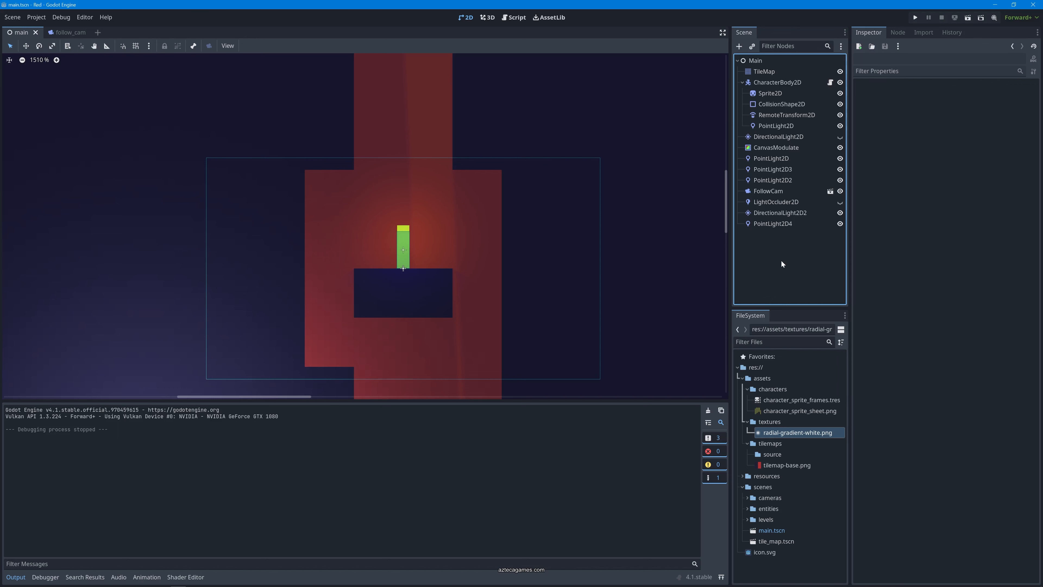
# Survey the level's lights and shadows in the editor, from the character's shaft through the chambers to the large red-lit room and back
pyautogui.moveTo(475, 296)
pyautogui.mouseDown(button='middle')
pyautogui.moveTo(384, 253)
pyautogui.moveTo(459, 290)
pyautogui.mouseUp(button='middle')
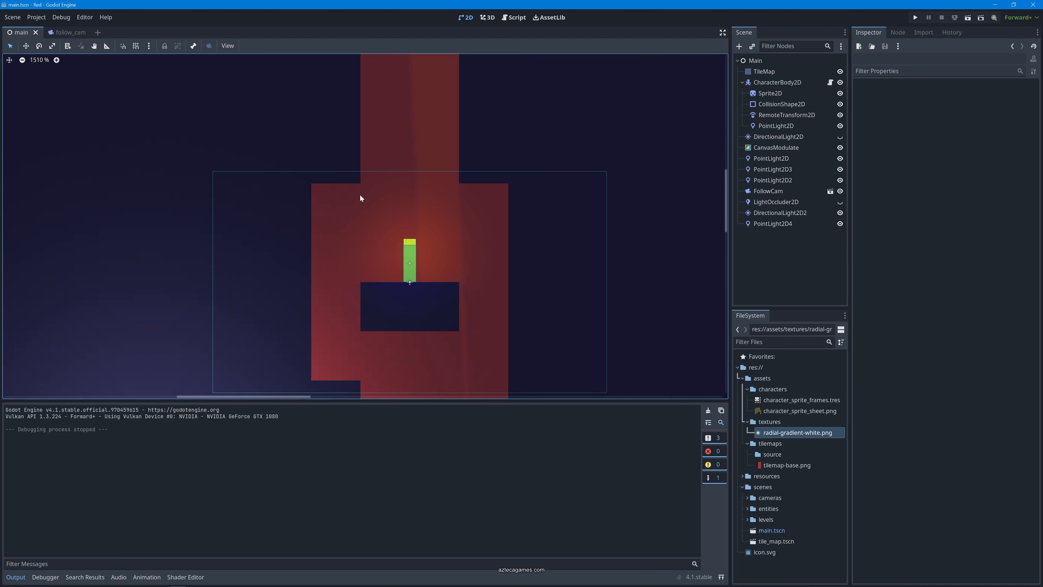
pyautogui.scroll(-10, 431, 233)
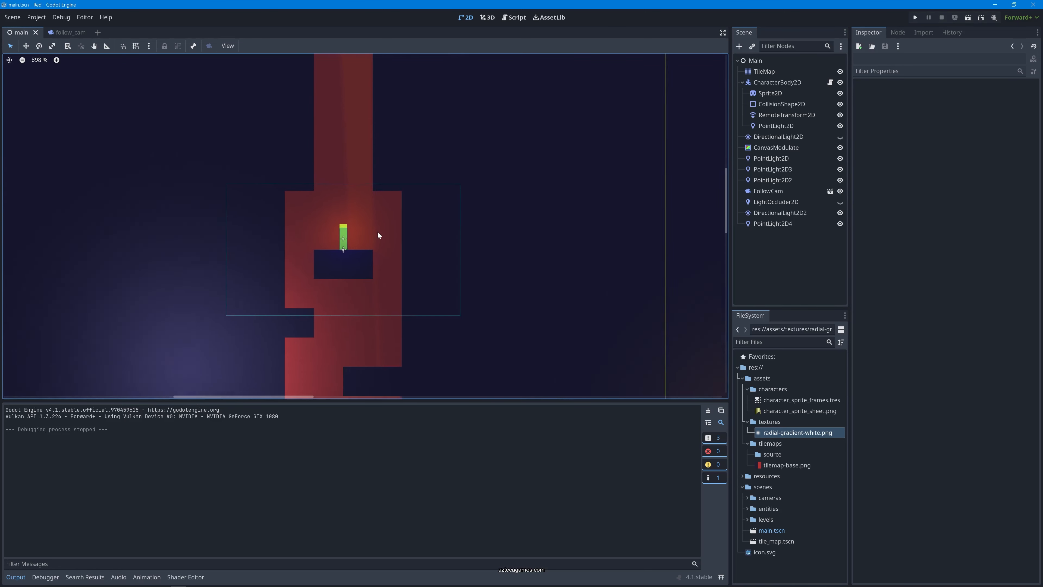
pyautogui.scroll(-6, 379, 233)
pyautogui.moveTo(452, 275); pyautogui.dragTo(230, 215, button='middle')
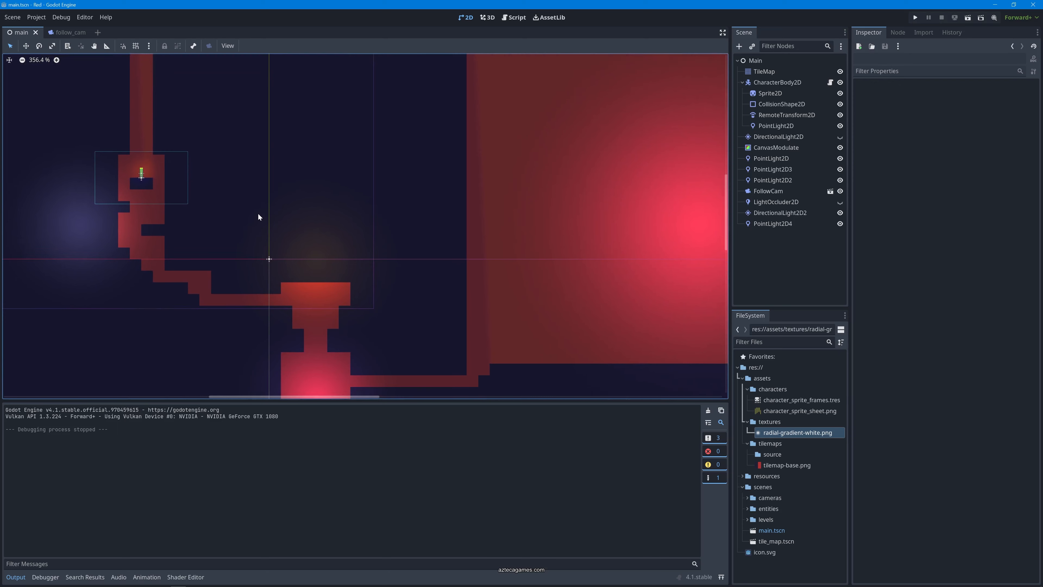
pyautogui.moveTo(487, 233); pyautogui.dragTo(249, 215, button='middle')
pyautogui.moveTo(515, 260); pyautogui.dragTo(442, 213, button='middle')
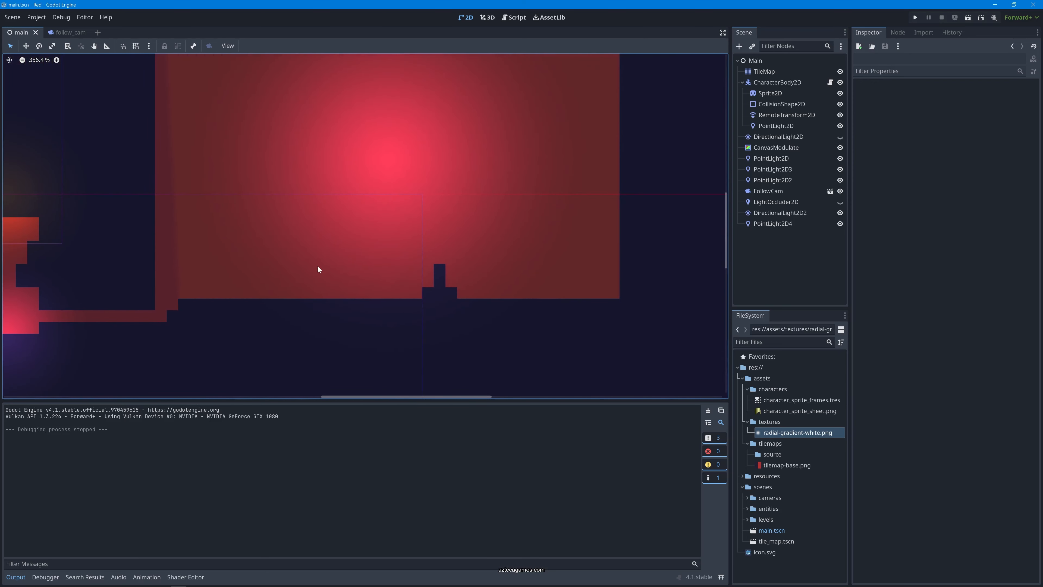
pyautogui.moveTo(222, 275); pyautogui.dragTo(501, 270, button='middle')
pyautogui.moveTo(210, 228); pyautogui.dragTo(379, 287, button='middle')
pyautogui.moveTo(374, 240); pyautogui.dragTo(325, 216, button='middle')
pyautogui.moveTo(488, 235); pyautogui.dragTo(357, 231, button='middle')
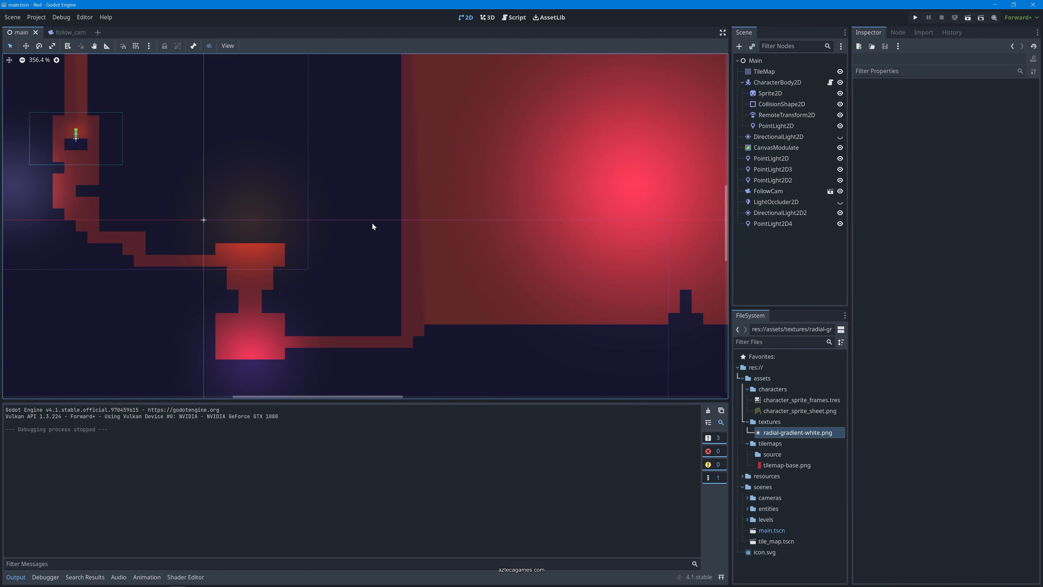
pyautogui.moveTo(257, 181); pyautogui.dragTo(409, 210, button='middle')
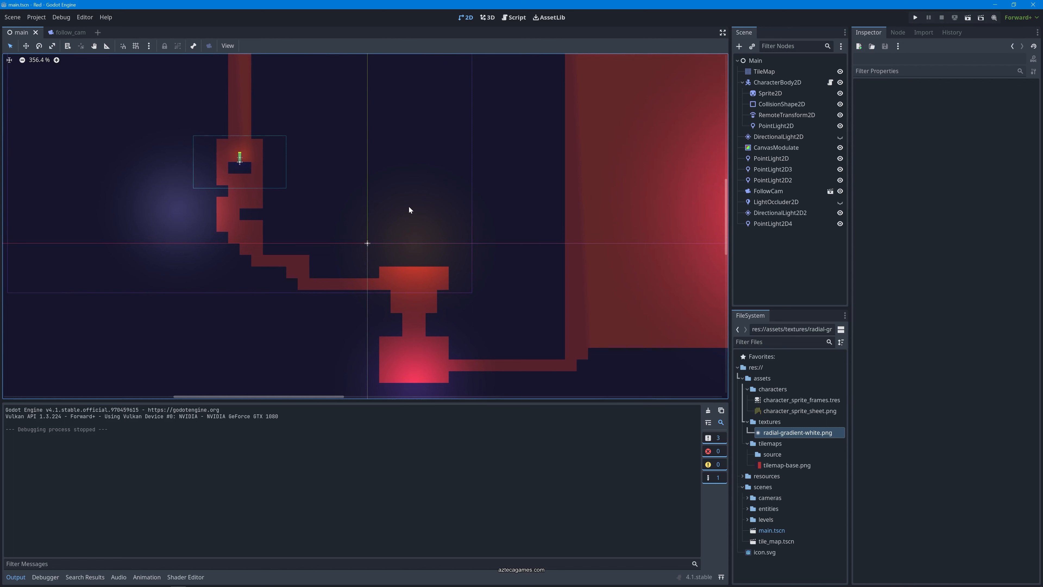
pyautogui.click(780, 253)
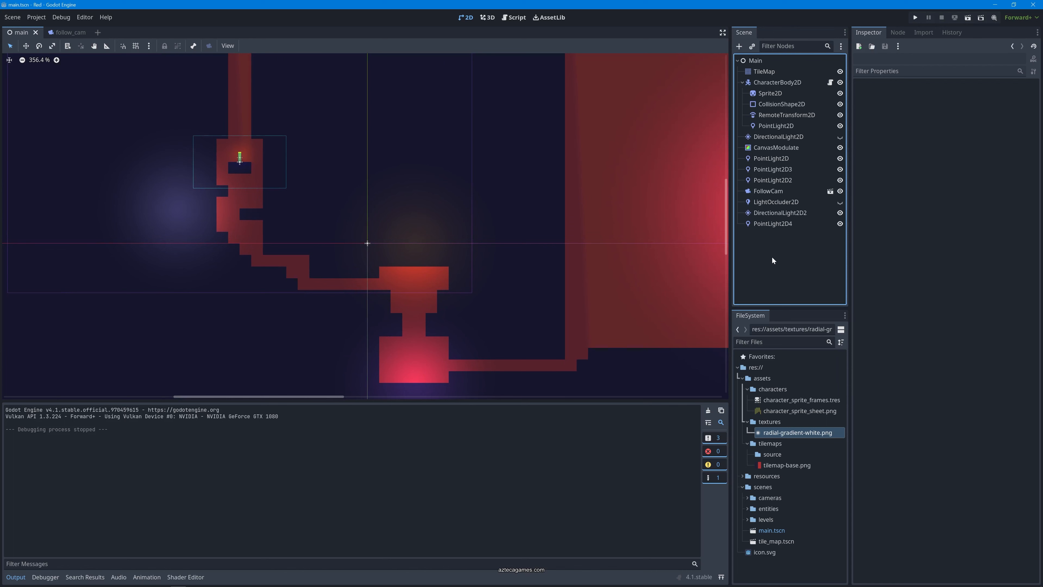
pyautogui.click(795, 271)
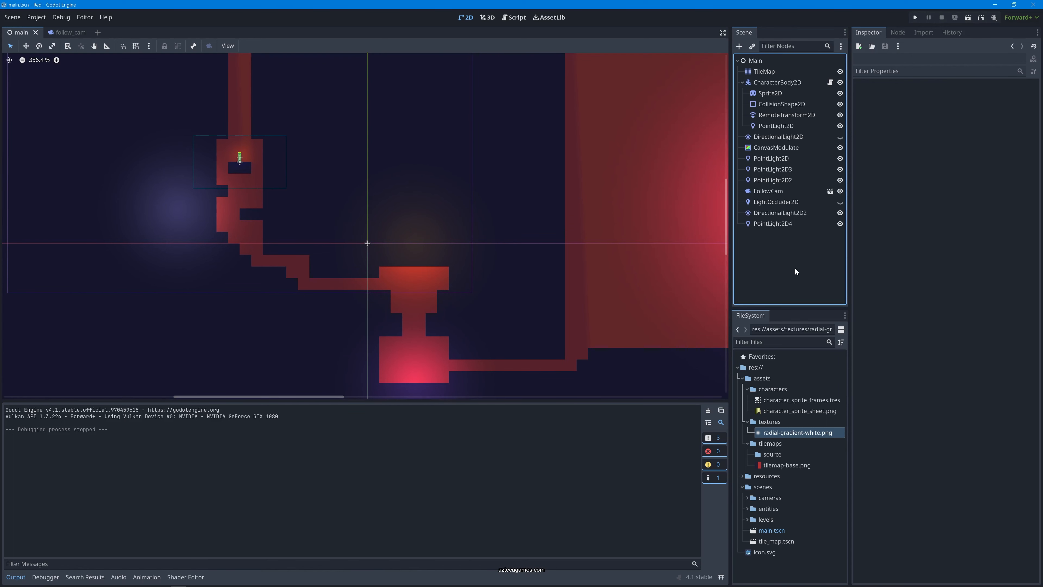